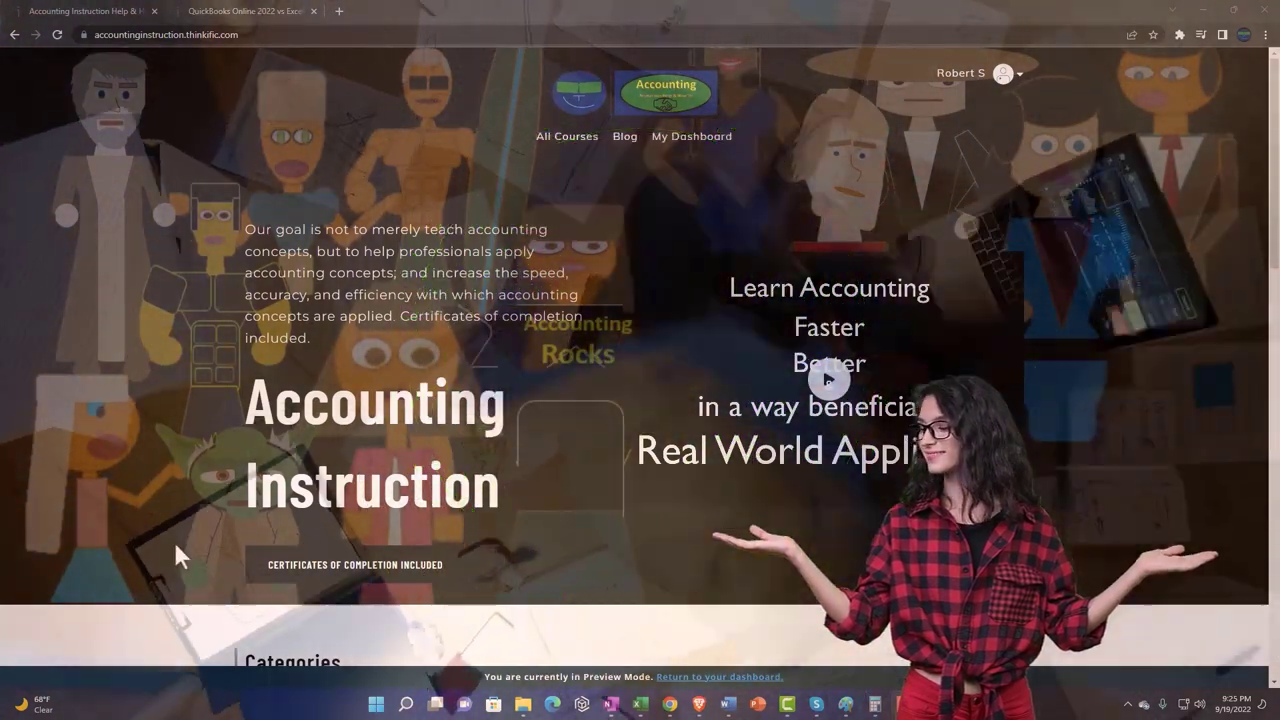
Step: Look through the course categories on the Accounting Instruction site and the lesson sections of the QuickBooks Online 2022 course
{"action": "scroll", "coordinate": [176, 545], "scroll_direction": "down", "scroll_amount": 6}
{"action": "scroll", "coordinate": [176, 545], "scroll_direction": "down", "scroll_amount": 1}
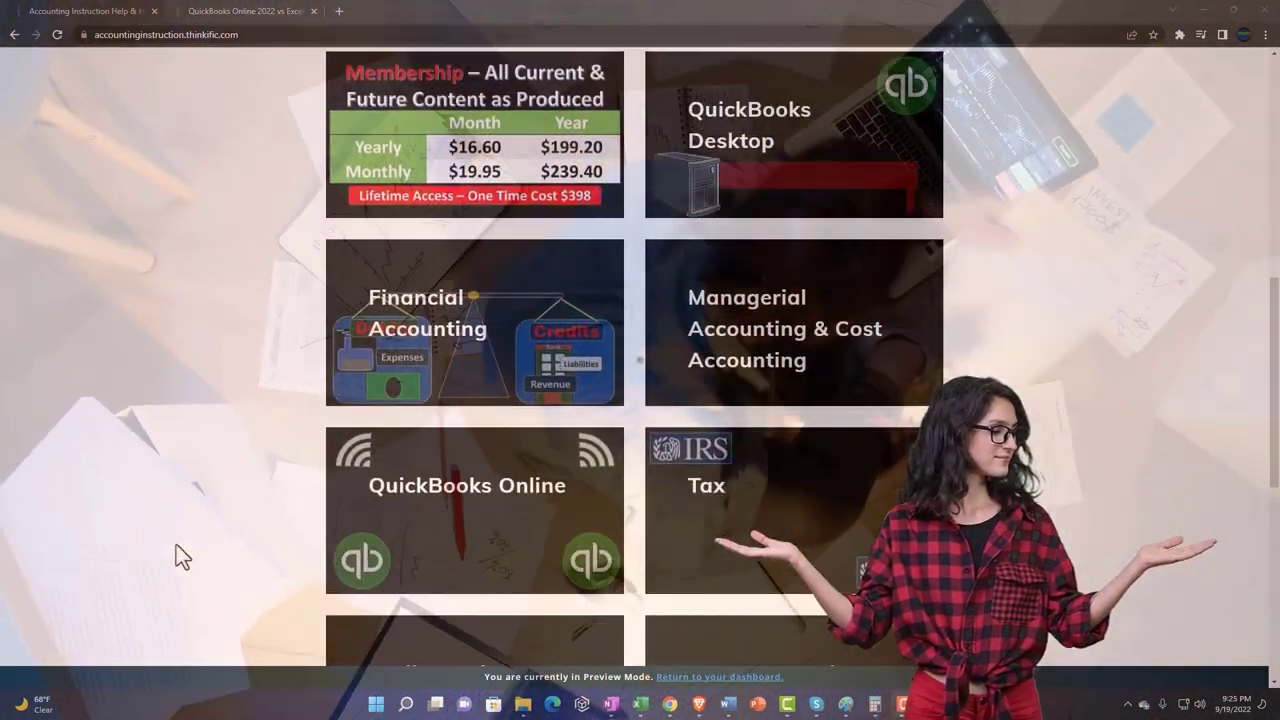
{"action": "scroll", "coordinate": [176, 545], "scroll_direction": "down", "scroll_amount": 4}
{"action": "scroll", "coordinate": [176, 545], "scroll_direction": "down", "scroll_amount": 2}
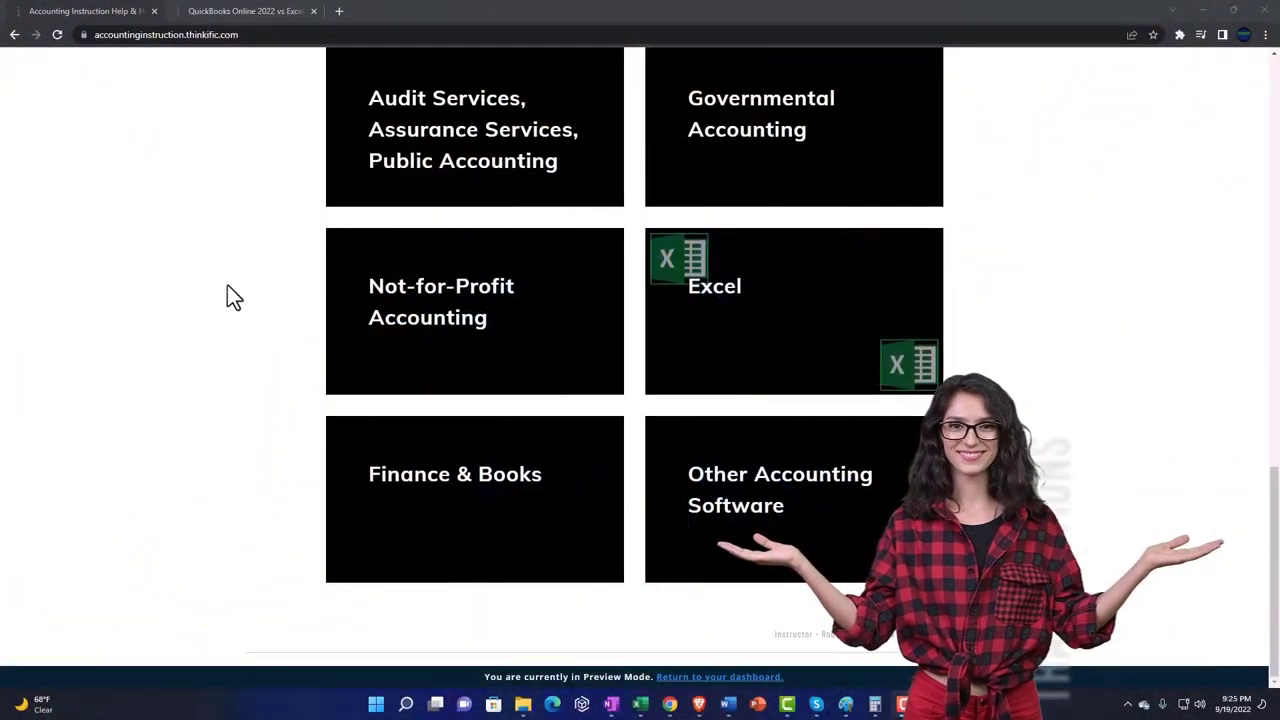
{"action": "left_click", "coordinate": [228, 12]}
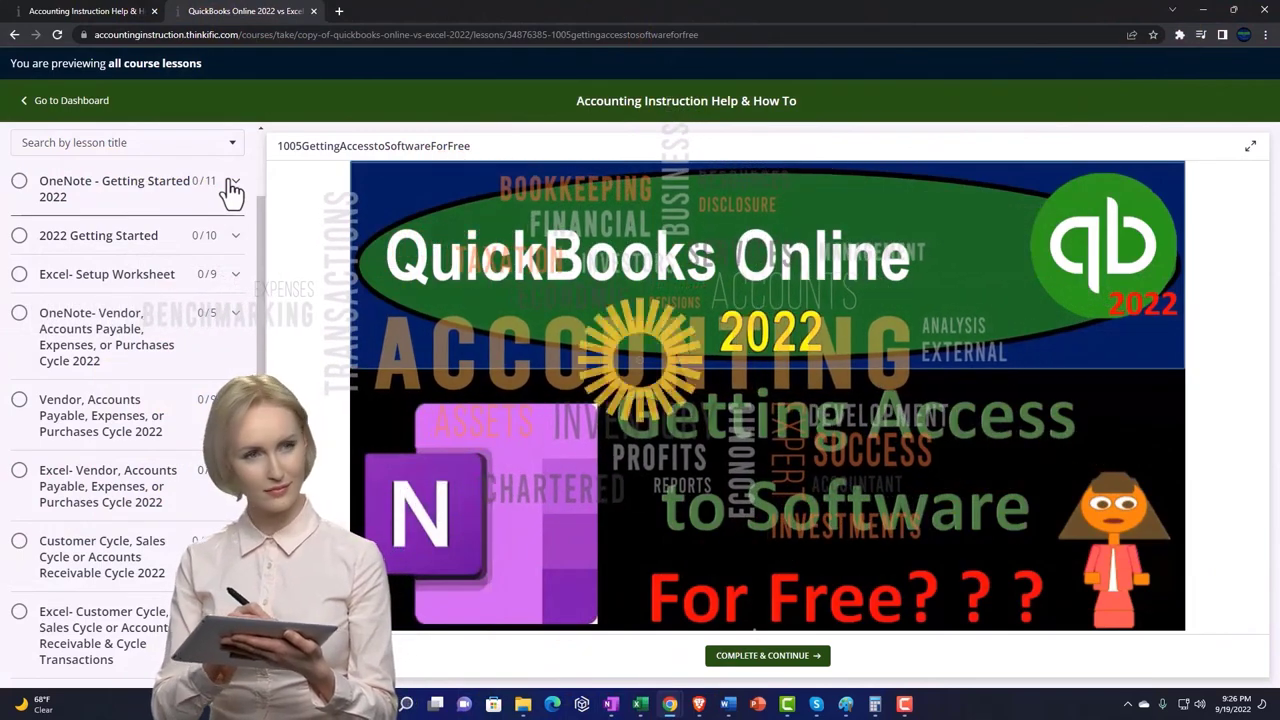
{"action": "left_click", "coordinate": [232, 188]}
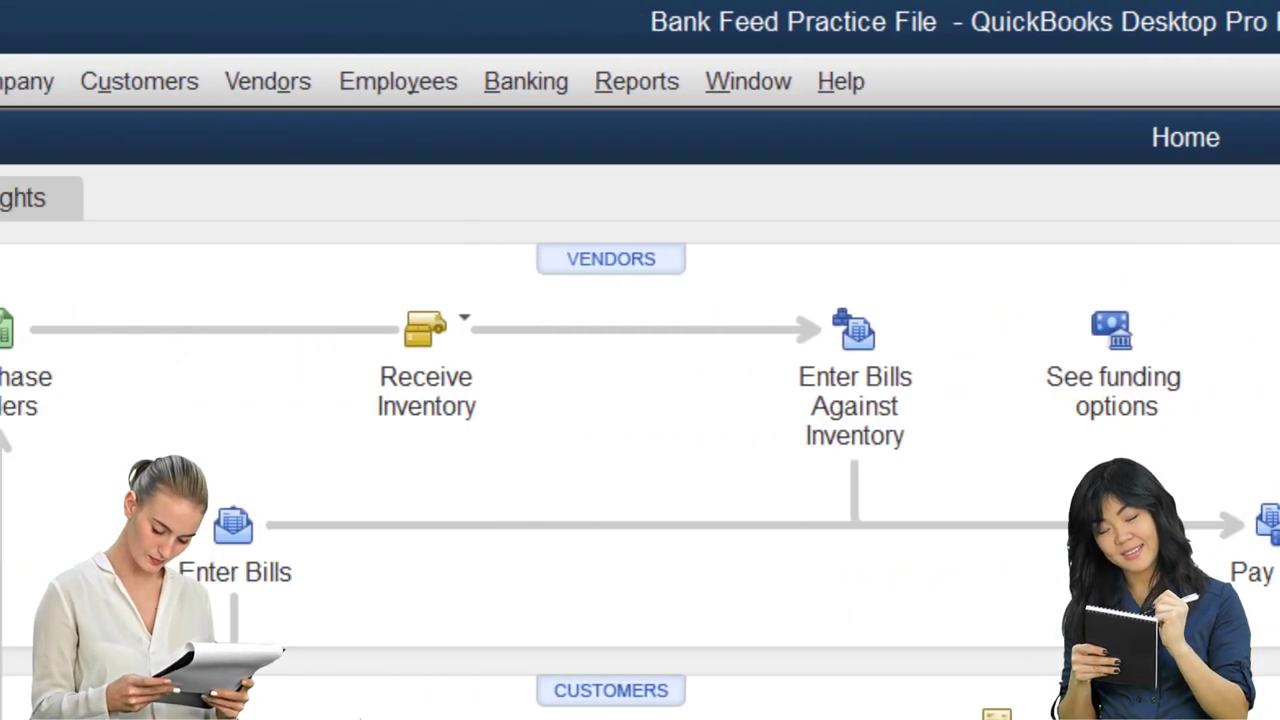
{"action": "left_click", "coordinate": [190, 81]}
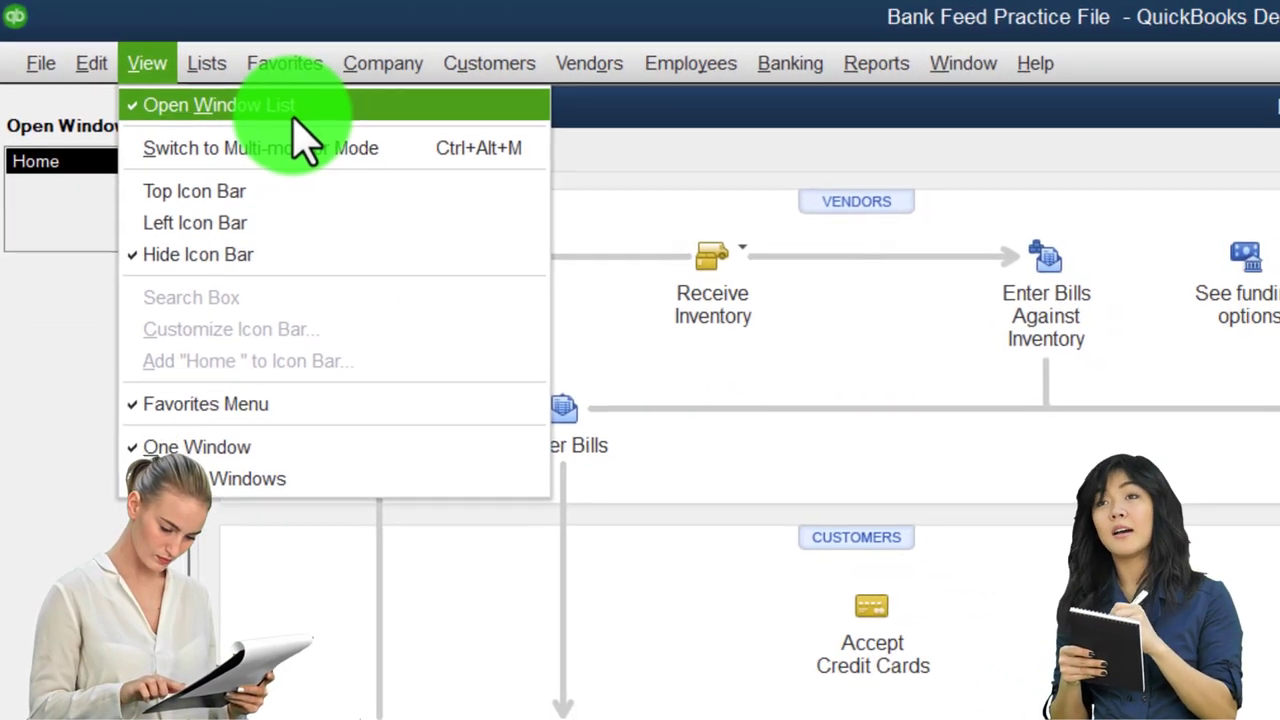
{"action": "left_click", "coordinate": [150, 254]}
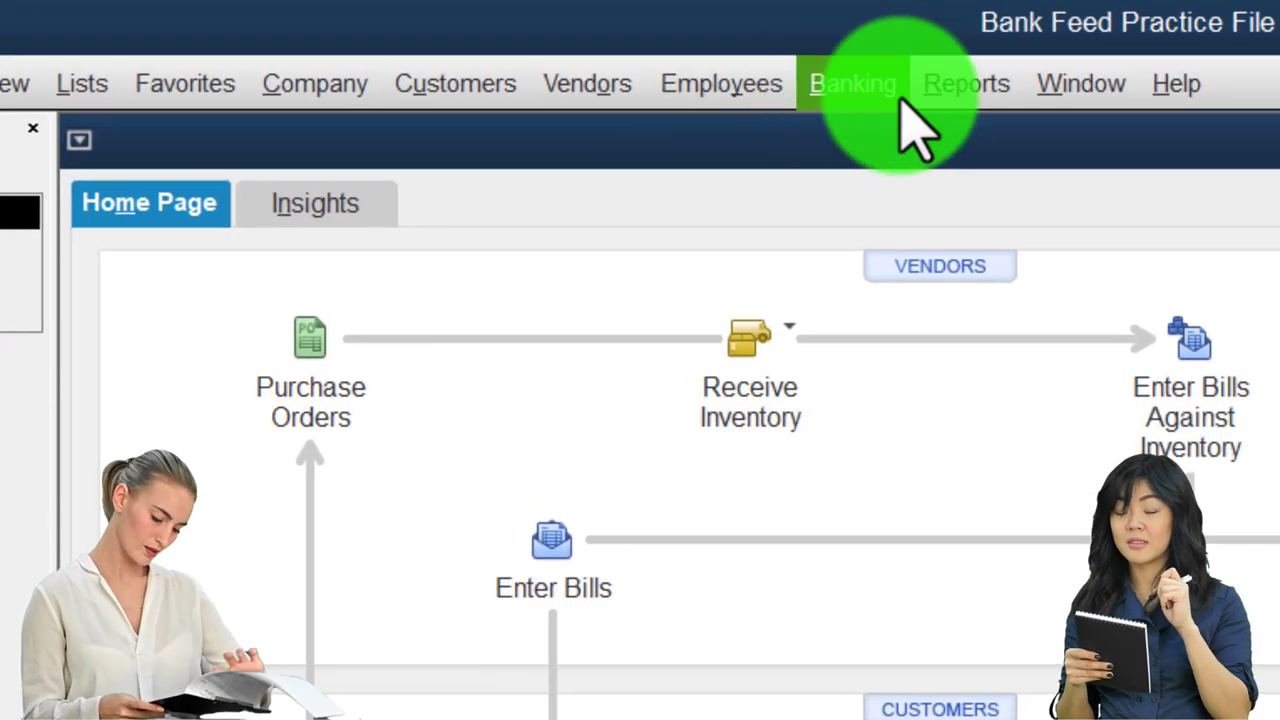
Step: Run the standard Profit & Loss report for 01/01/2022 to 12/31/2022
{"action": "left_click", "coordinate": [862, 66]}
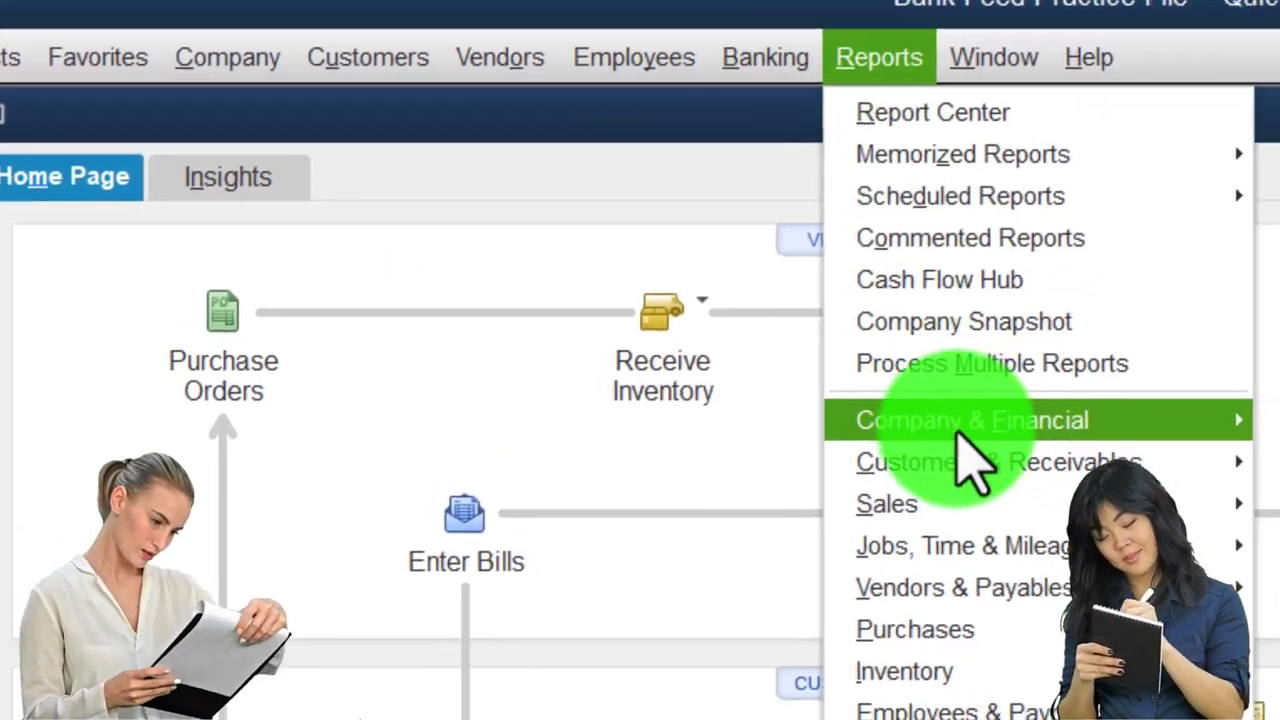
{"action": "mouse_move", "coordinate": [1045, 455]}
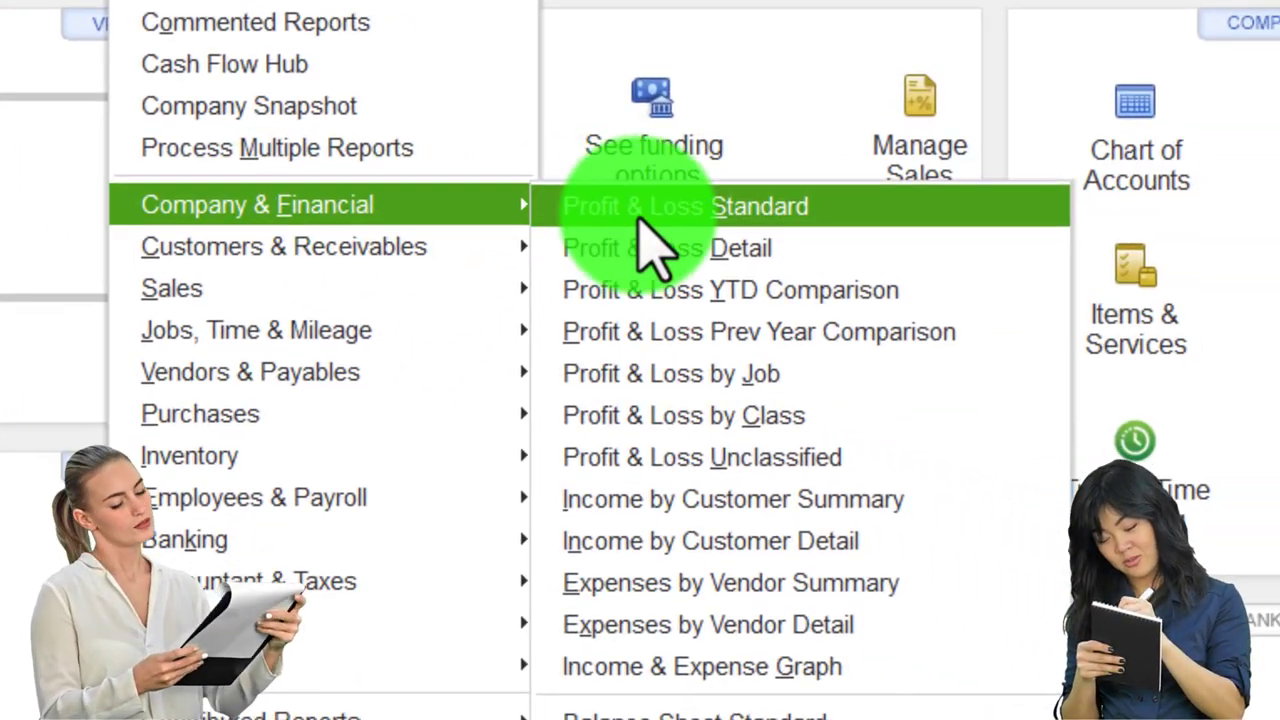
{"action": "left_click", "coordinate": [638, 210]}
{"action": "type", "text": "0"}
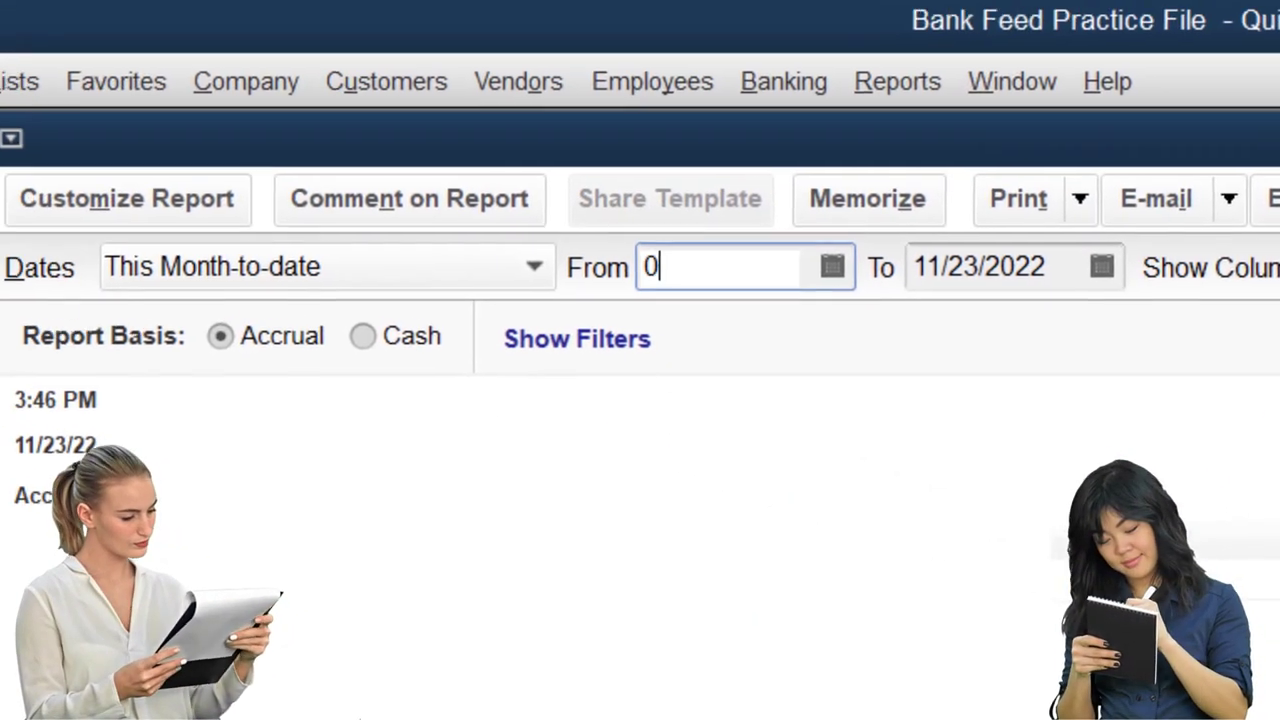
{"action": "type", "text": "10122"}
{"action": "key", "text": "Tab"}
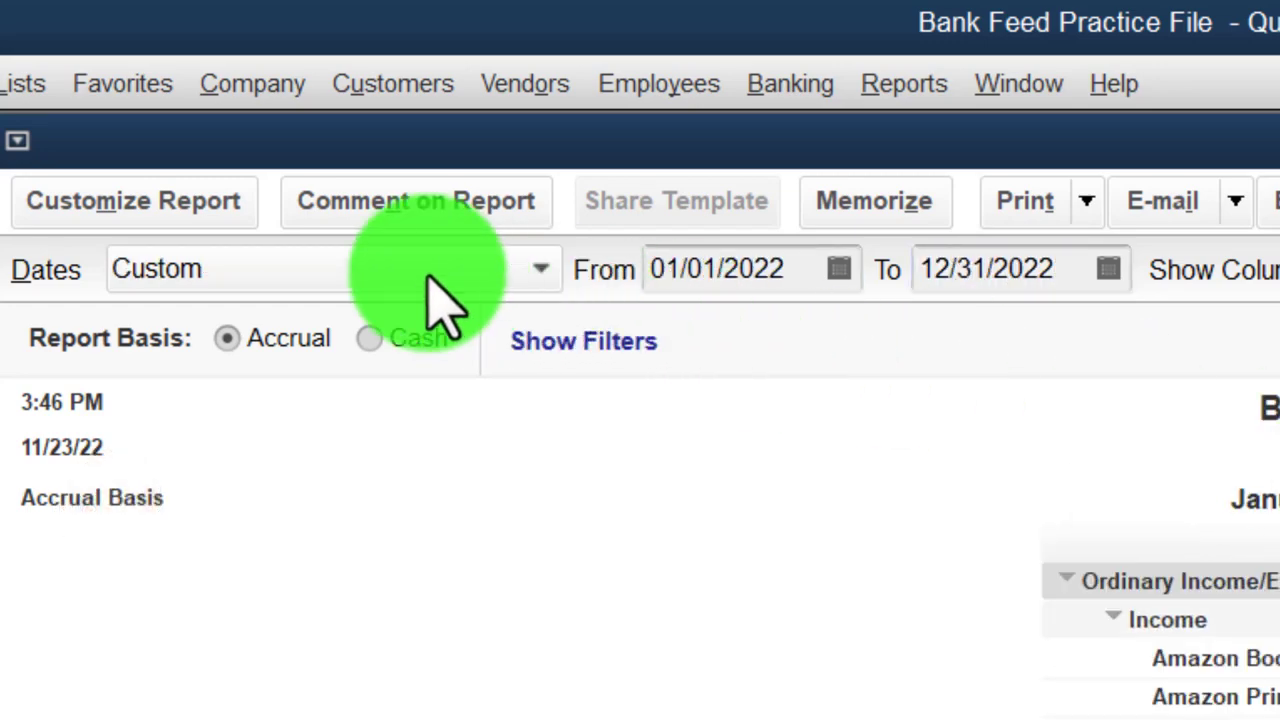
Step: Set the Profit & Loss report's column label font size to 14 and apply the change to all related fonts
{"action": "left_click", "coordinate": [223, 205]}
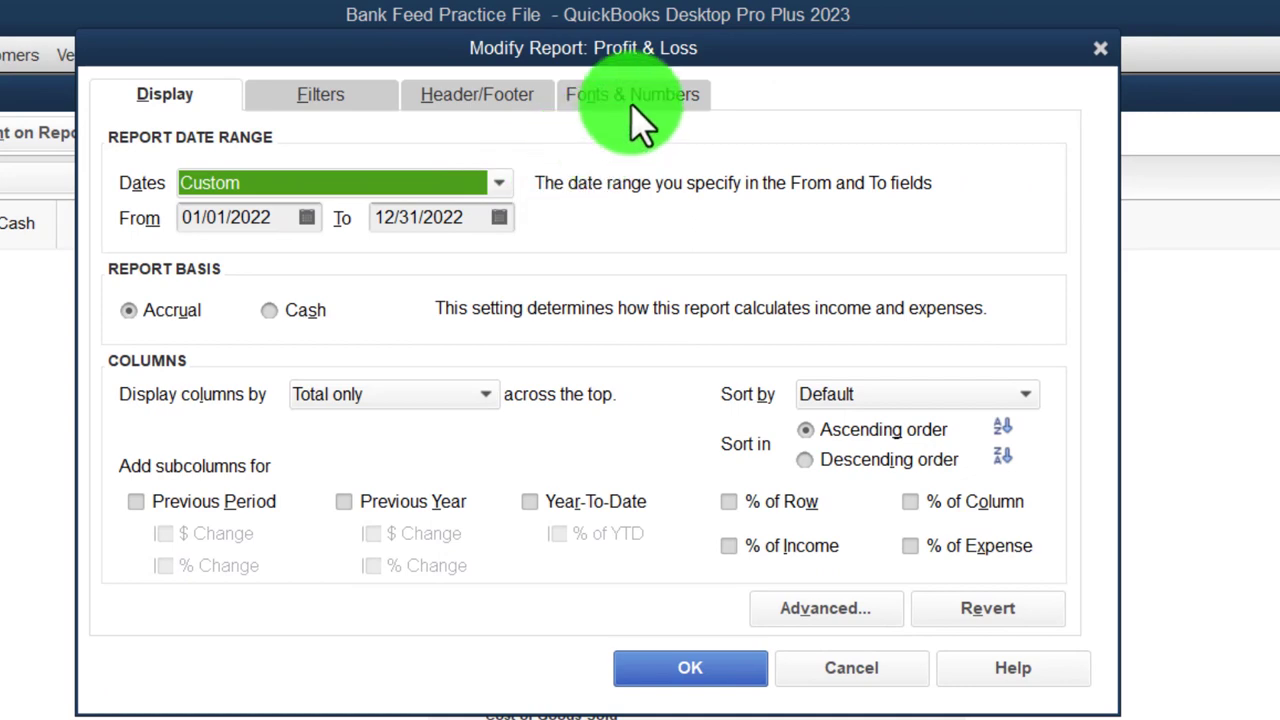
{"action": "left_click", "coordinate": [640, 110]}
{"action": "left_click", "coordinate": [586, 457]}
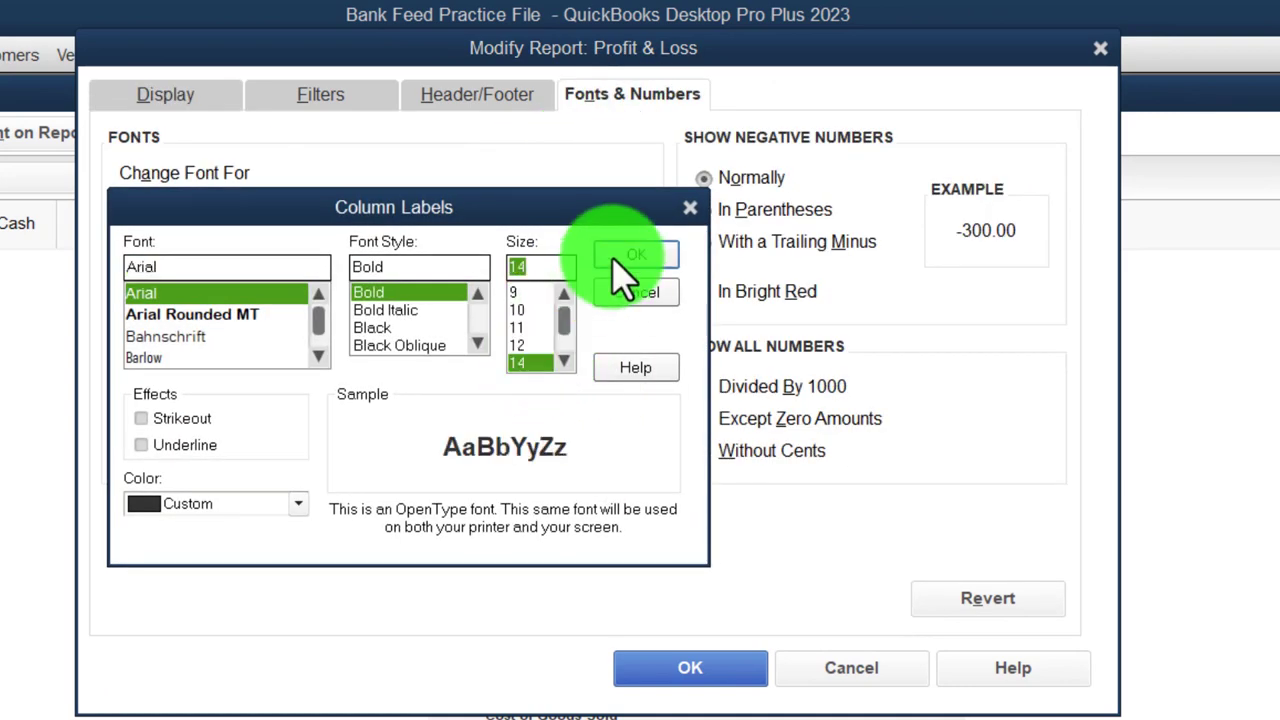
{"action": "left_click", "coordinate": [635, 256]}
{"action": "left_click", "coordinate": [525, 358]}
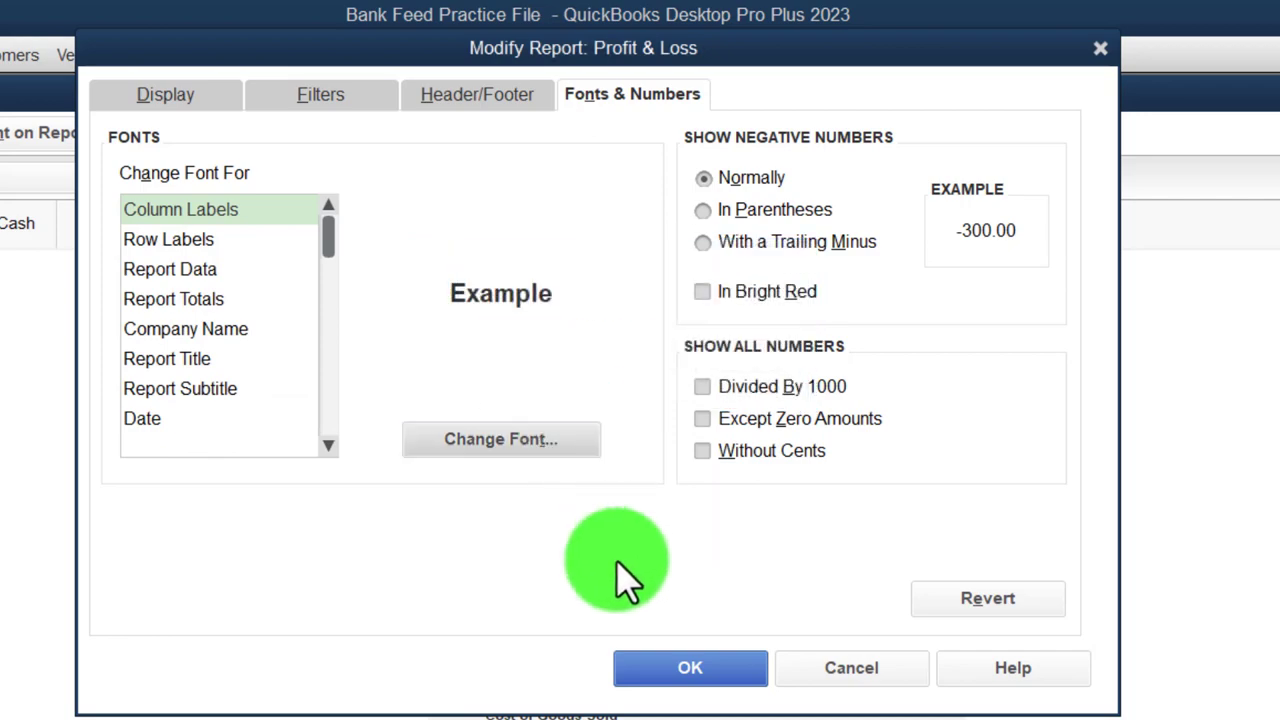
{"action": "left_click", "coordinate": [675, 668]}
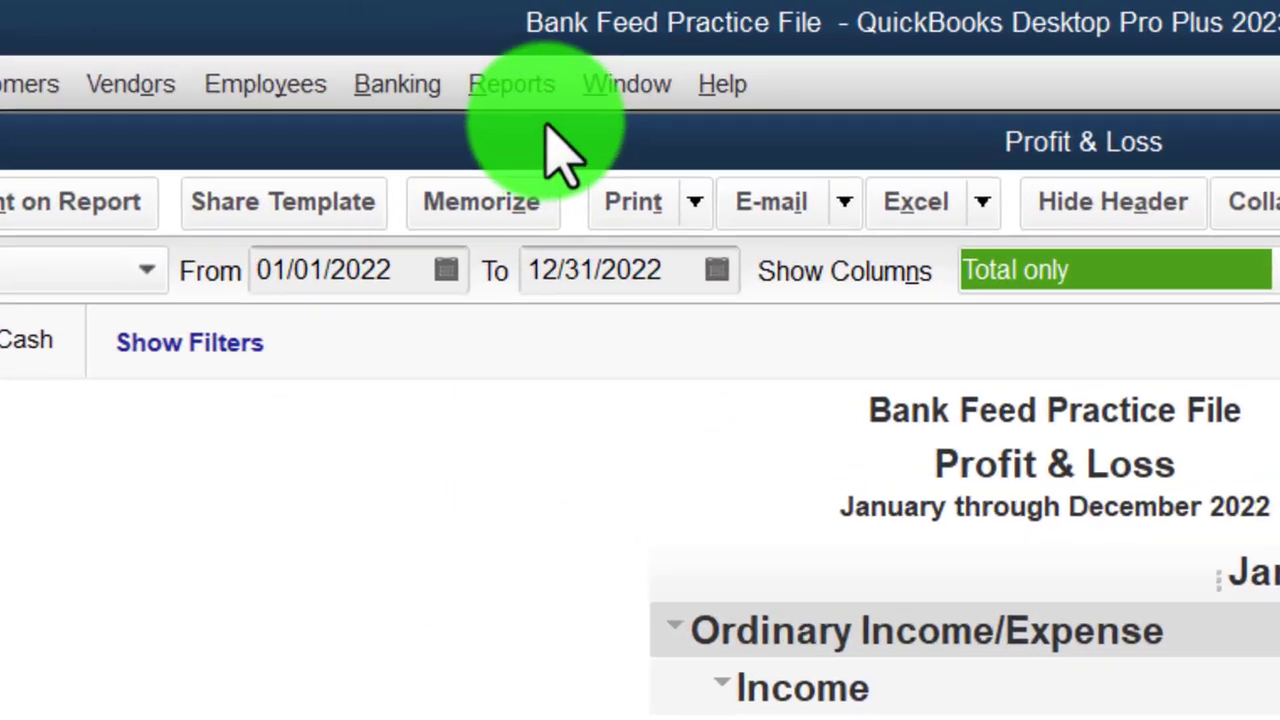
Step: Open the standard Balance Sheet report and customize its date range to end on 12/31/2022
{"action": "left_click", "coordinate": [520, 90]}
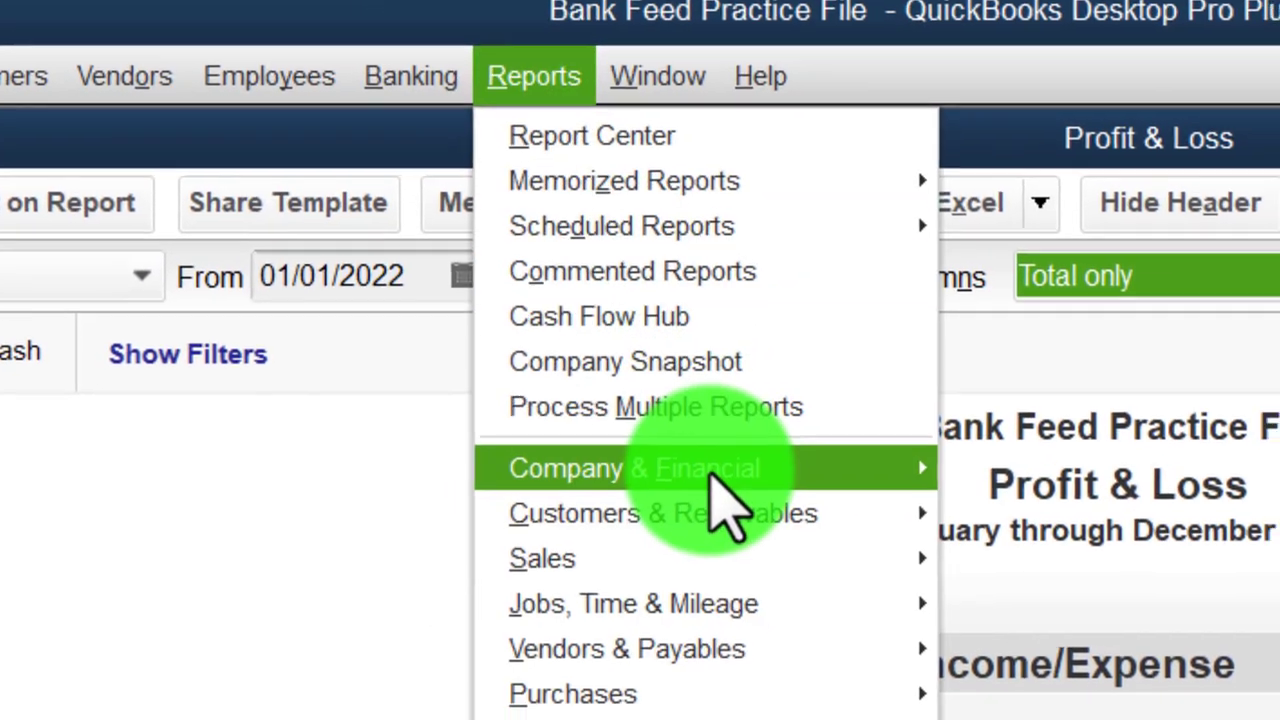
{"action": "mouse_move", "coordinate": [672, 446]}
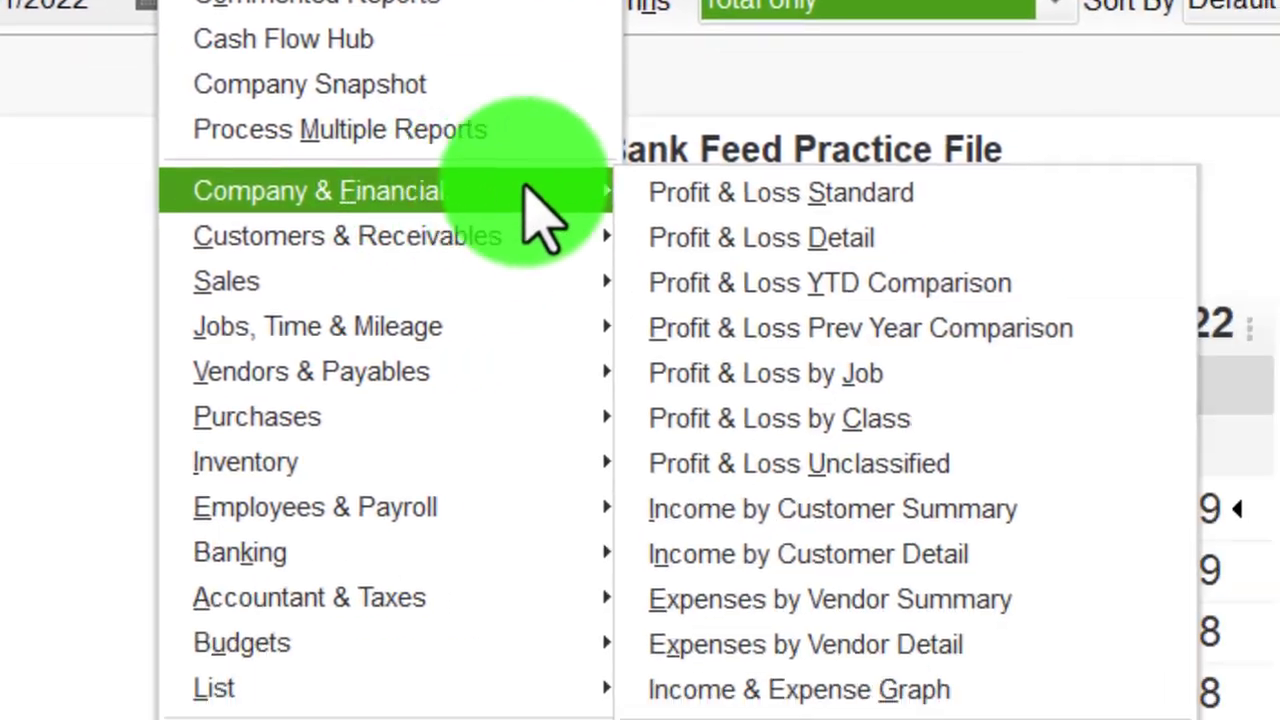
{"action": "left_click", "coordinate": [595, 650]}
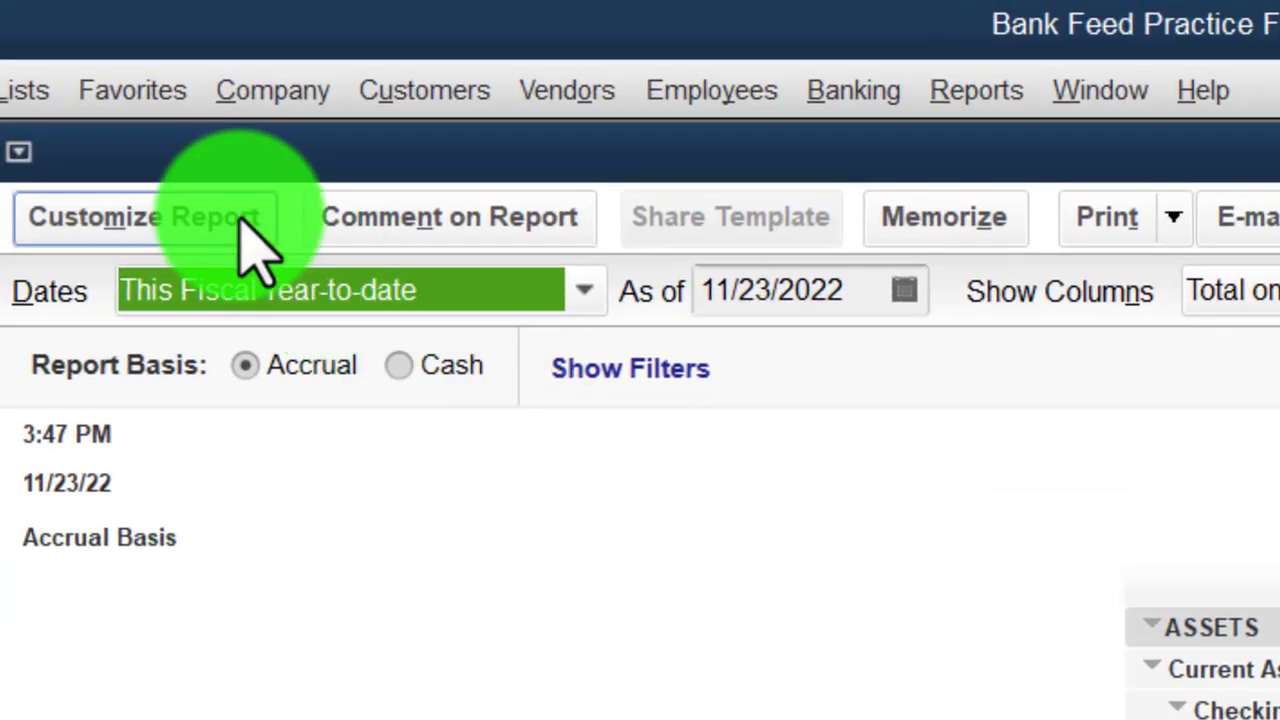
{"action": "left_click", "coordinate": [242, 215]}
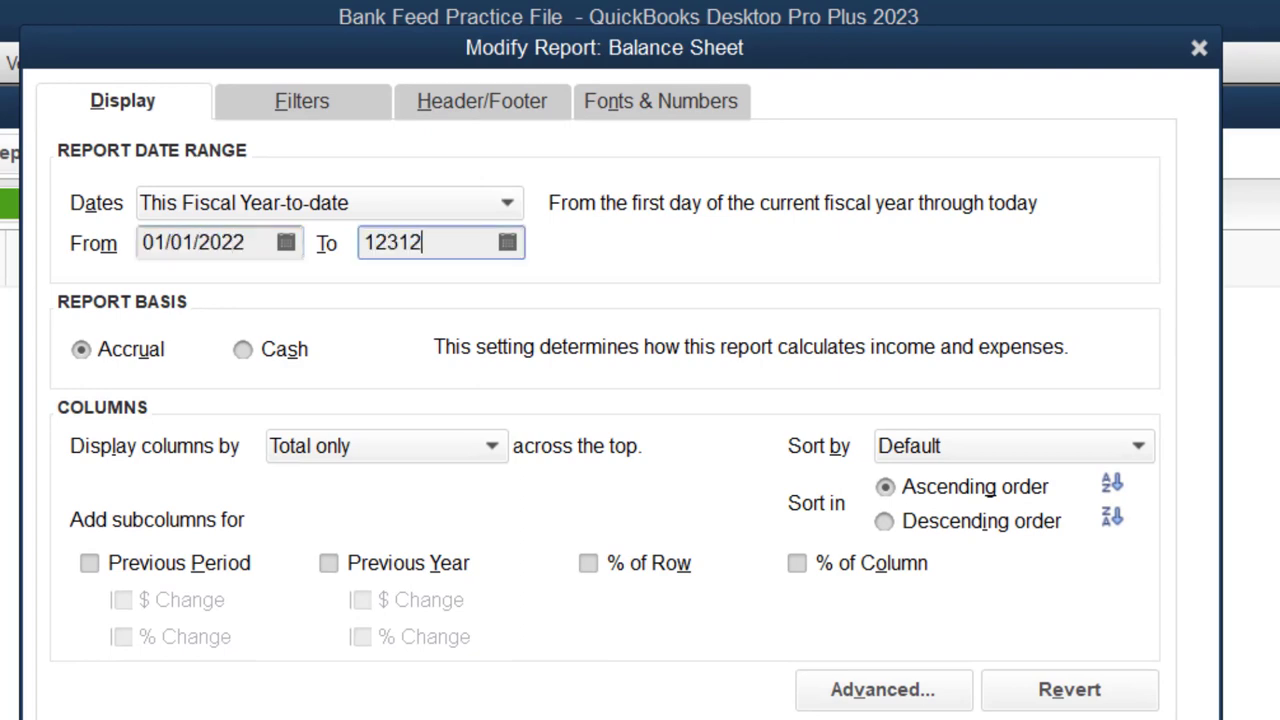
Step: Enlarge the Balance Sheet's column label font to match the Profit & Loss report and apply it to all related fonts
{"action": "left_click", "coordinate": [590, 108]}
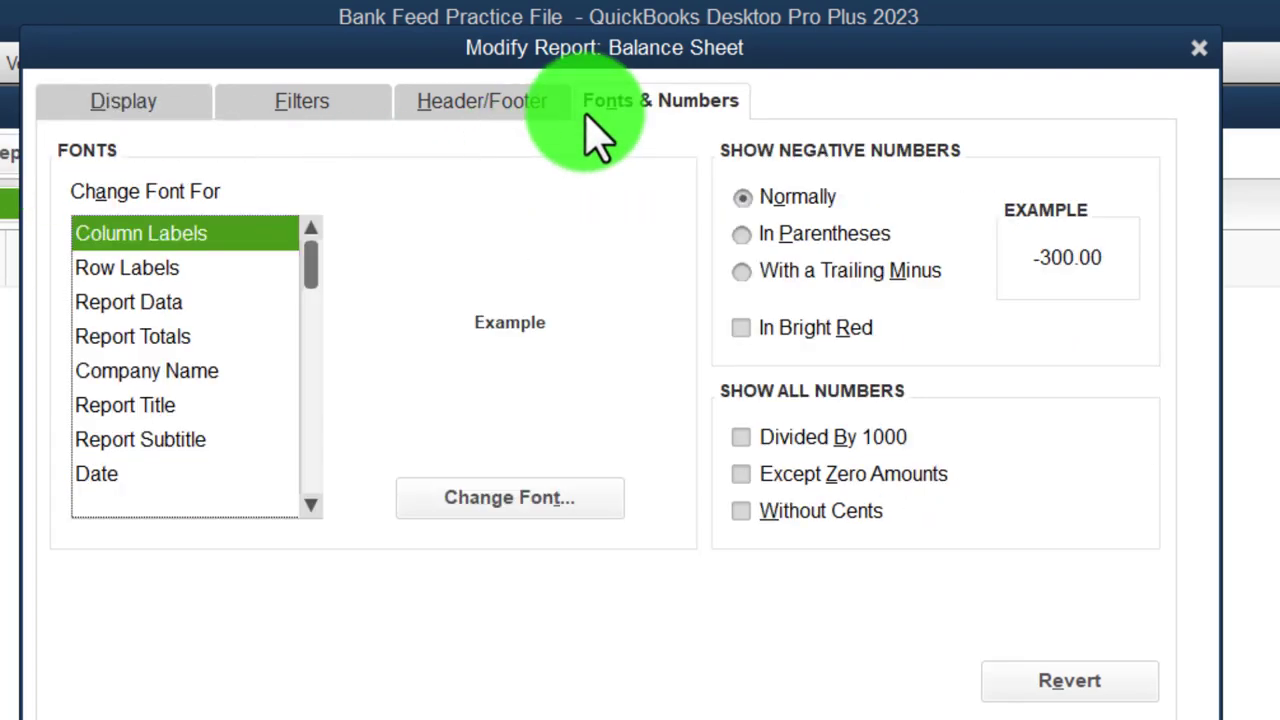
{"action": "left_click", "coordinate": [569, 490]}
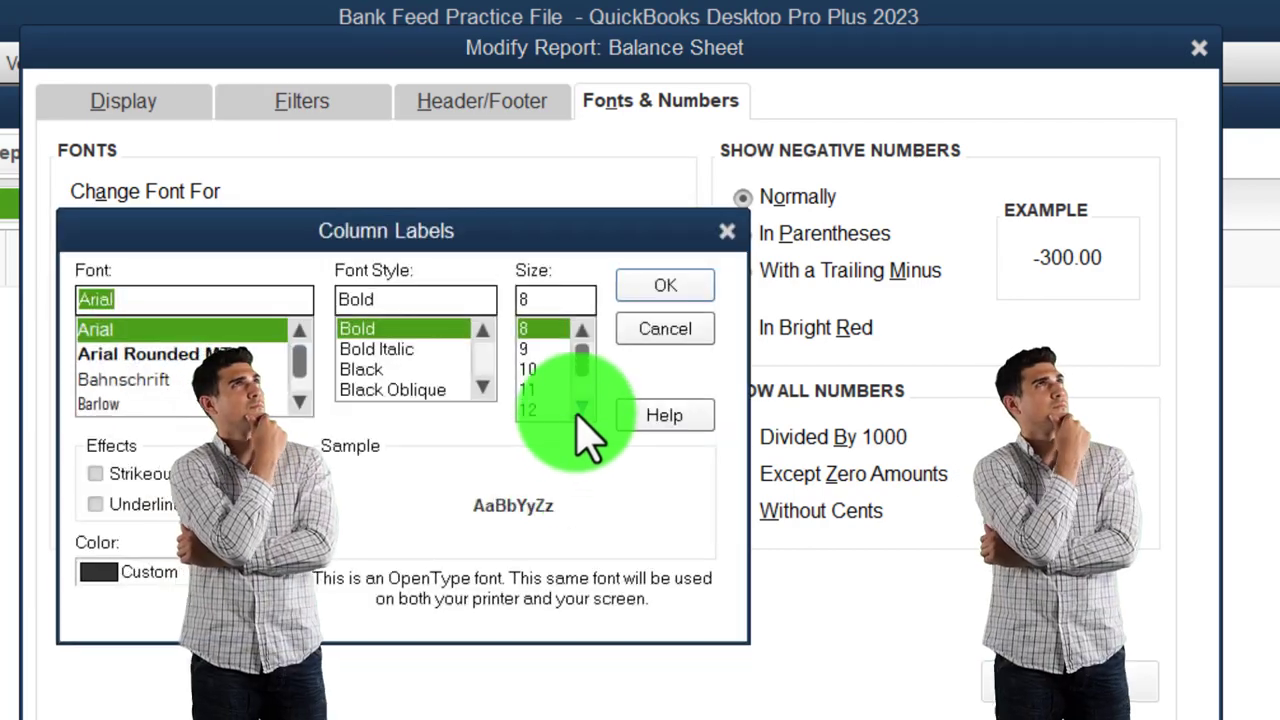
{"action": "left_click", "coordinate": [541, 408]}
{"action": "left_click", "coordinate": [648, 295]}
{"action": "left_click", "coordinate": [560, 410]}
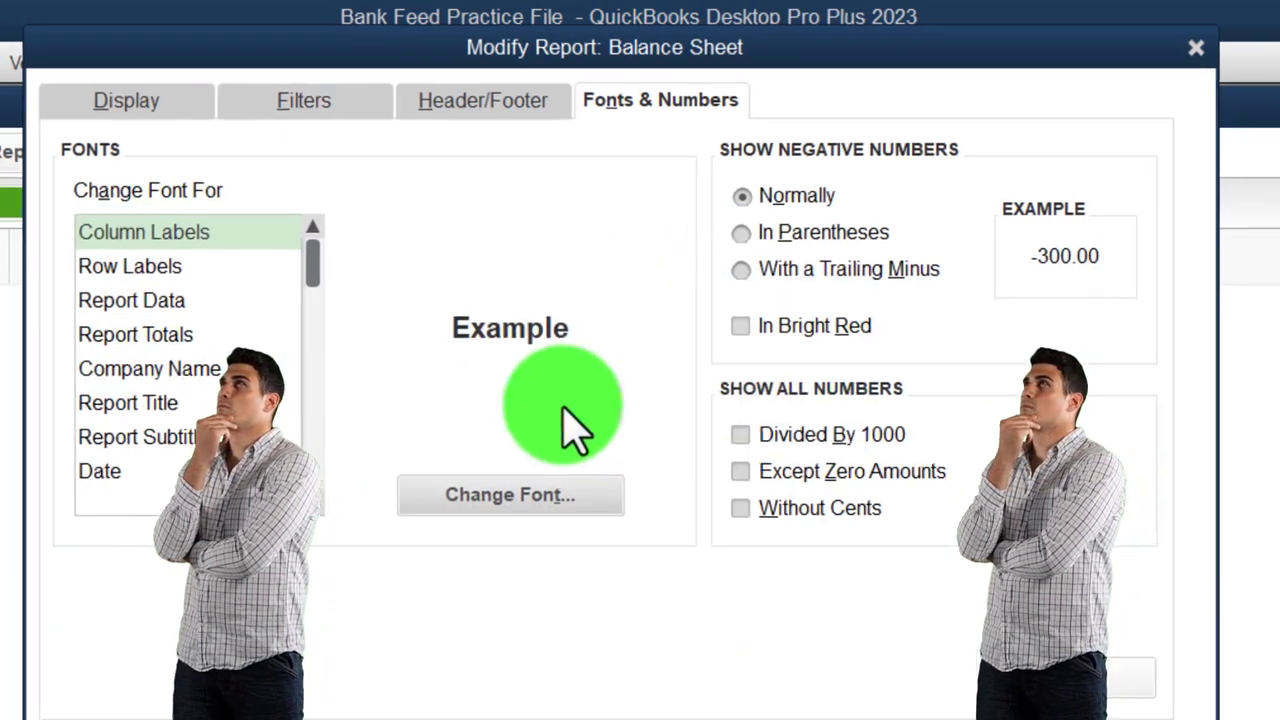
{"action": "left_click", "coordinate": [713, 640]}
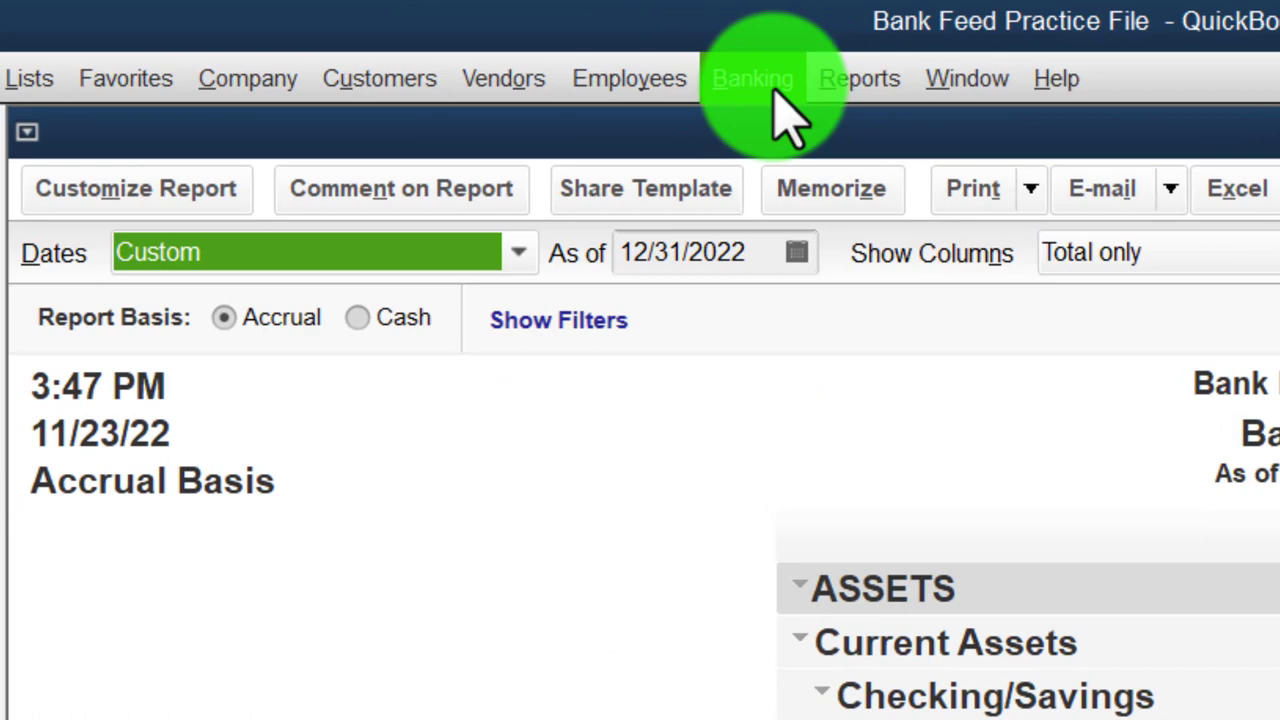
Step: Open the Bank Feeds Center and show the unrecognized transactions of the Wells Fargo checking account
{"action": "left_click", "coordinate": [775, 78]}
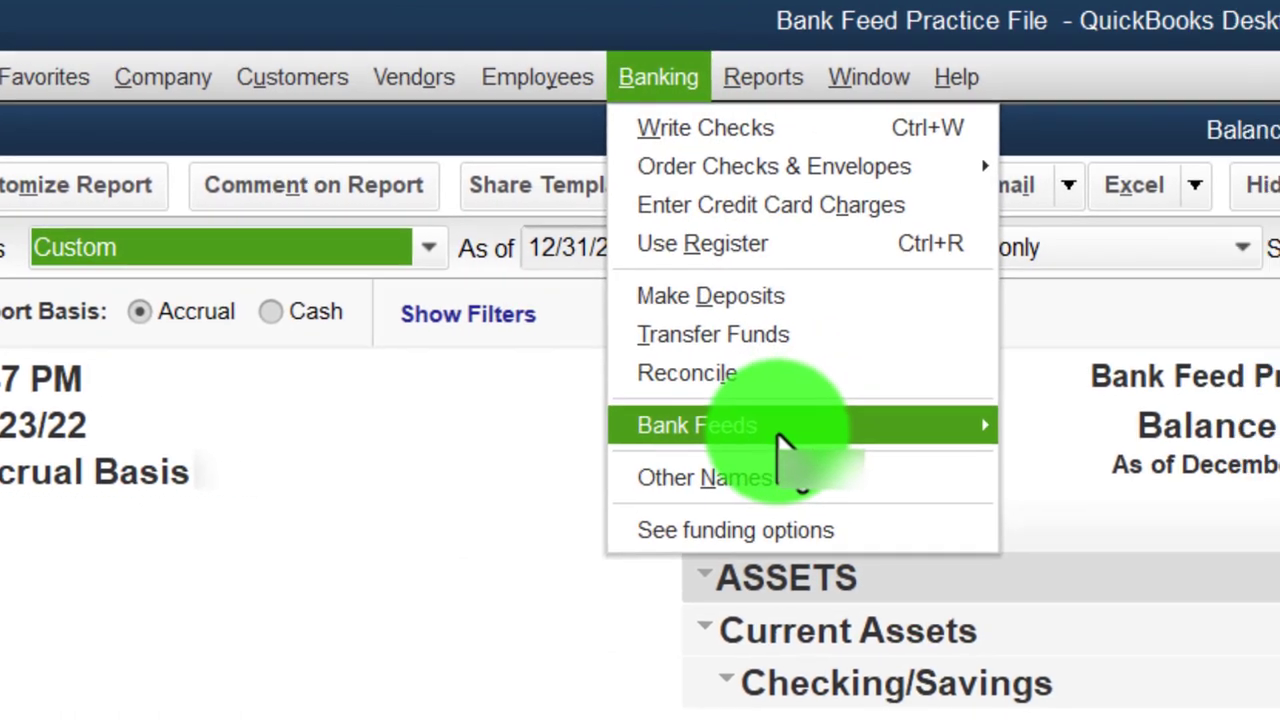
{"action": "mouse_move", "coordinate": [873, 440]}
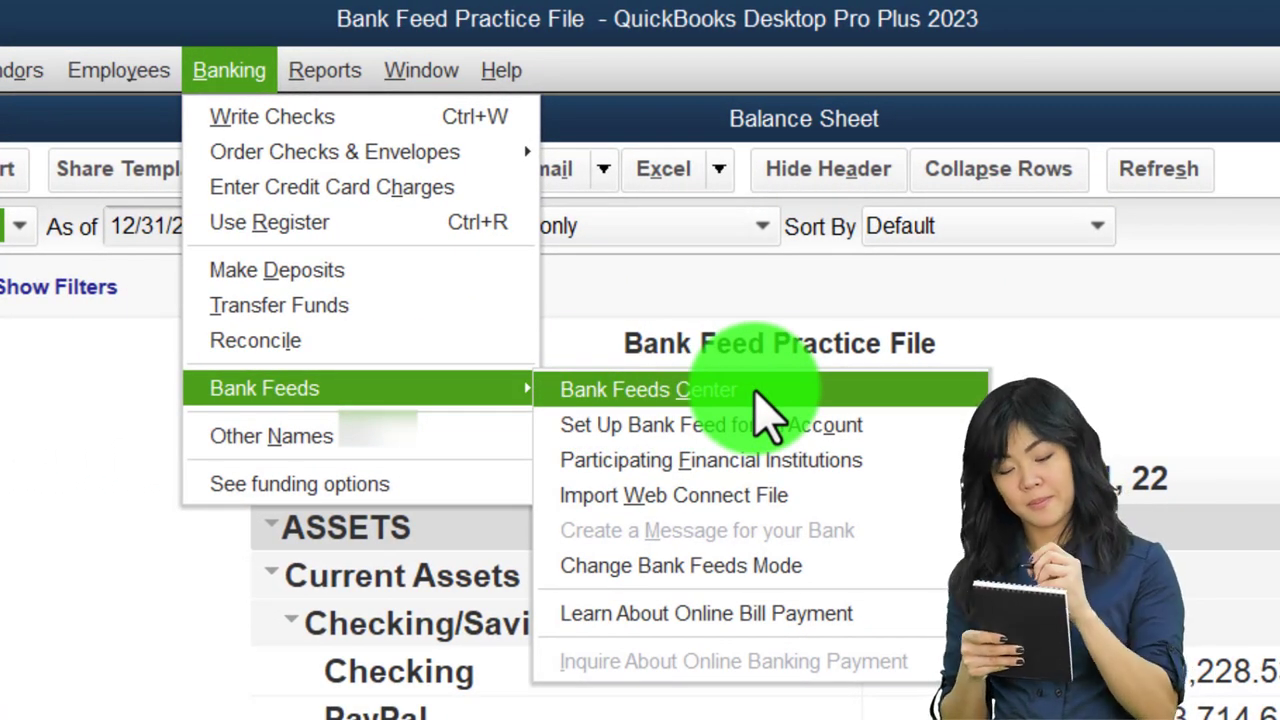
{"action": "left_click", "coordinate": [760, 410]}
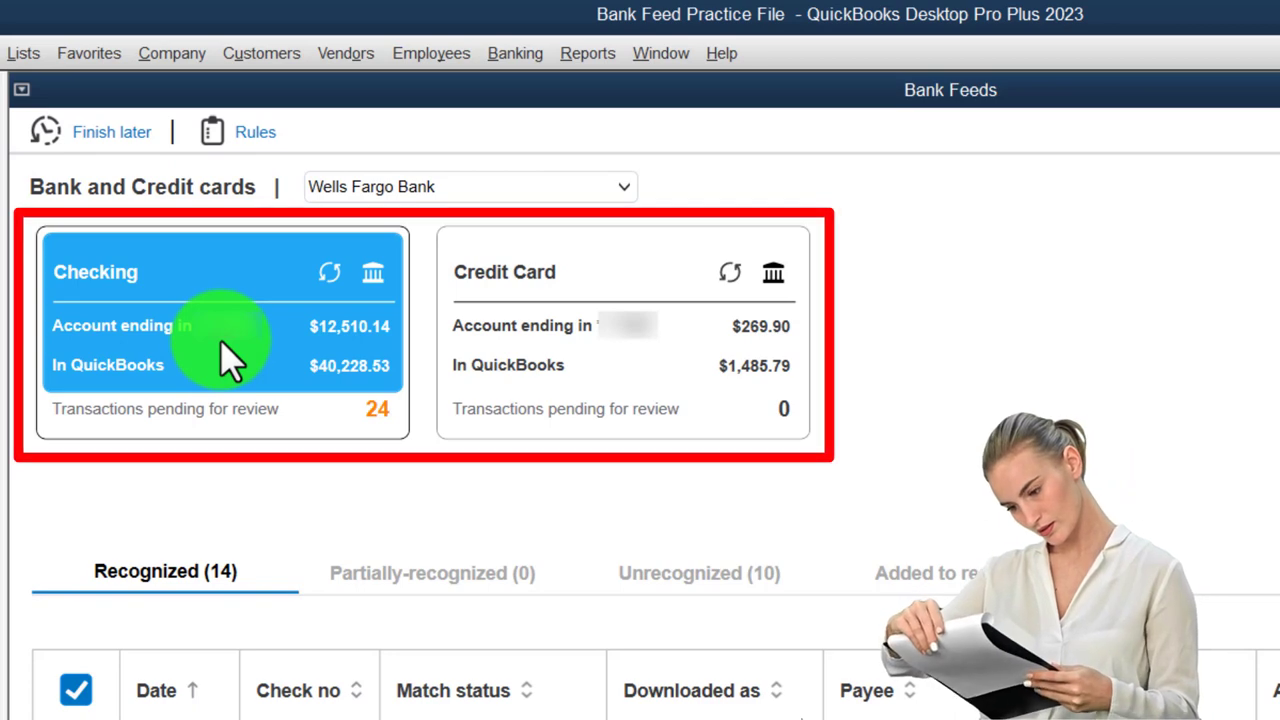
{"action": "left_click", "coordinate": [645, 590]}
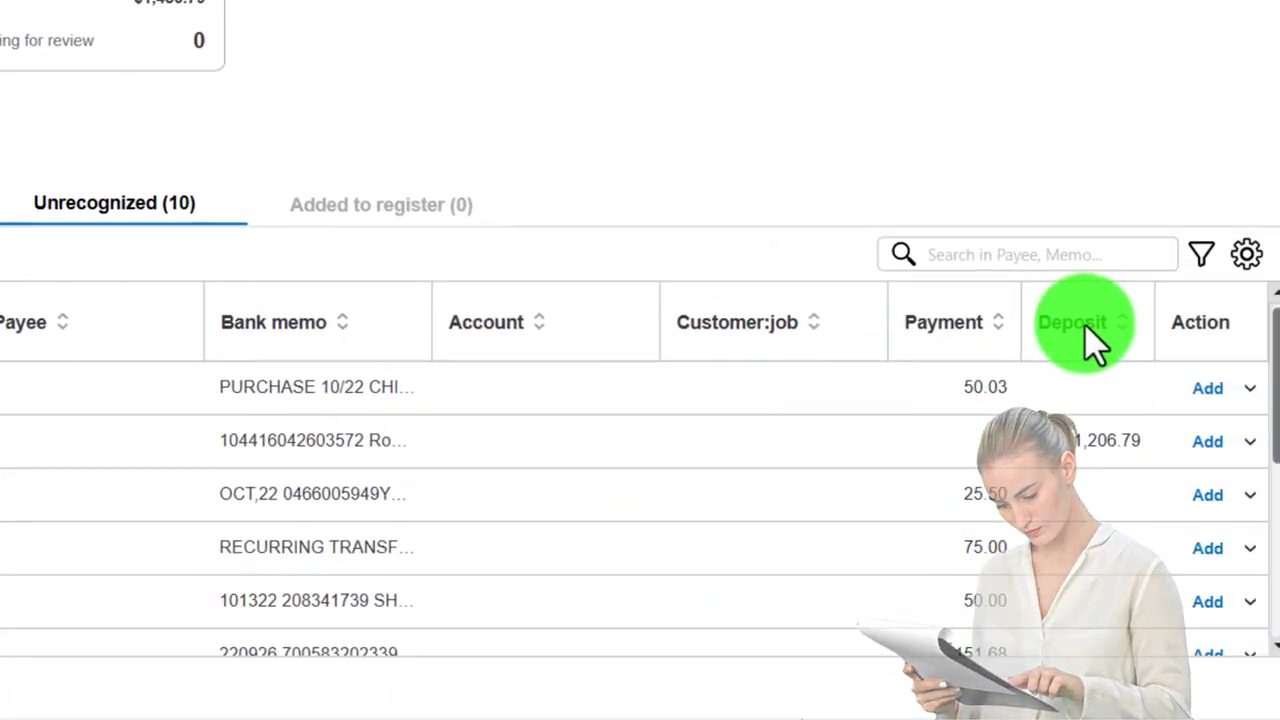
Step: Sort the unrecognized transactions by Deposit with the deposits listed first and review the list
{"action": "left_click", "coordinate": [1279, 695]}
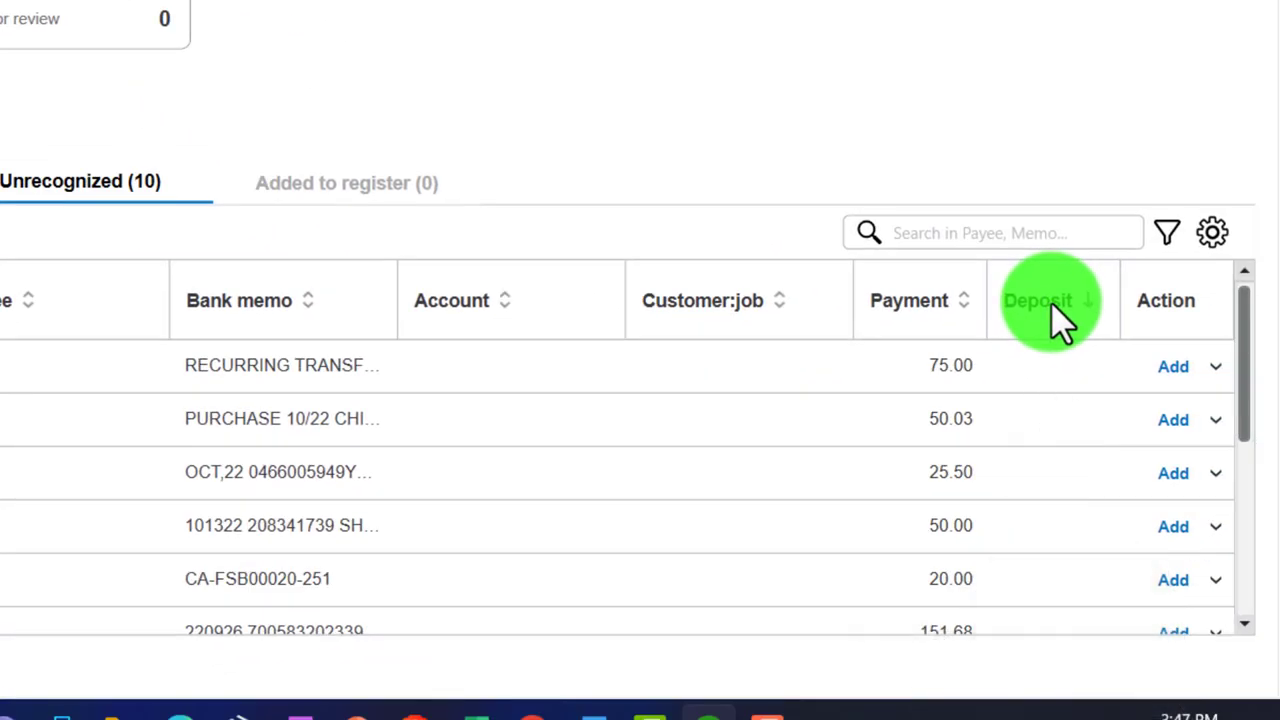
{"action": "left_click", "coordinate": [1052, 302]}
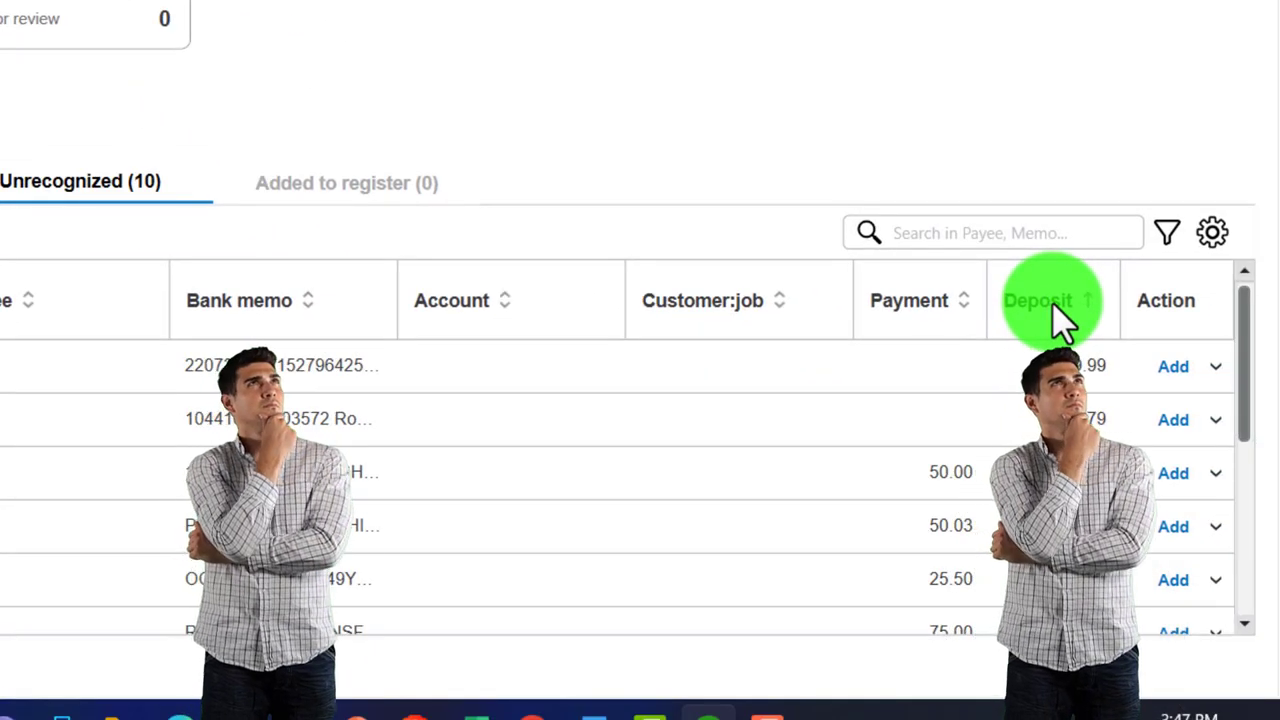
{"action": "scroll", "coordinate": [957, 534], "scroll_direction": "down", "scroll_amount": 3}
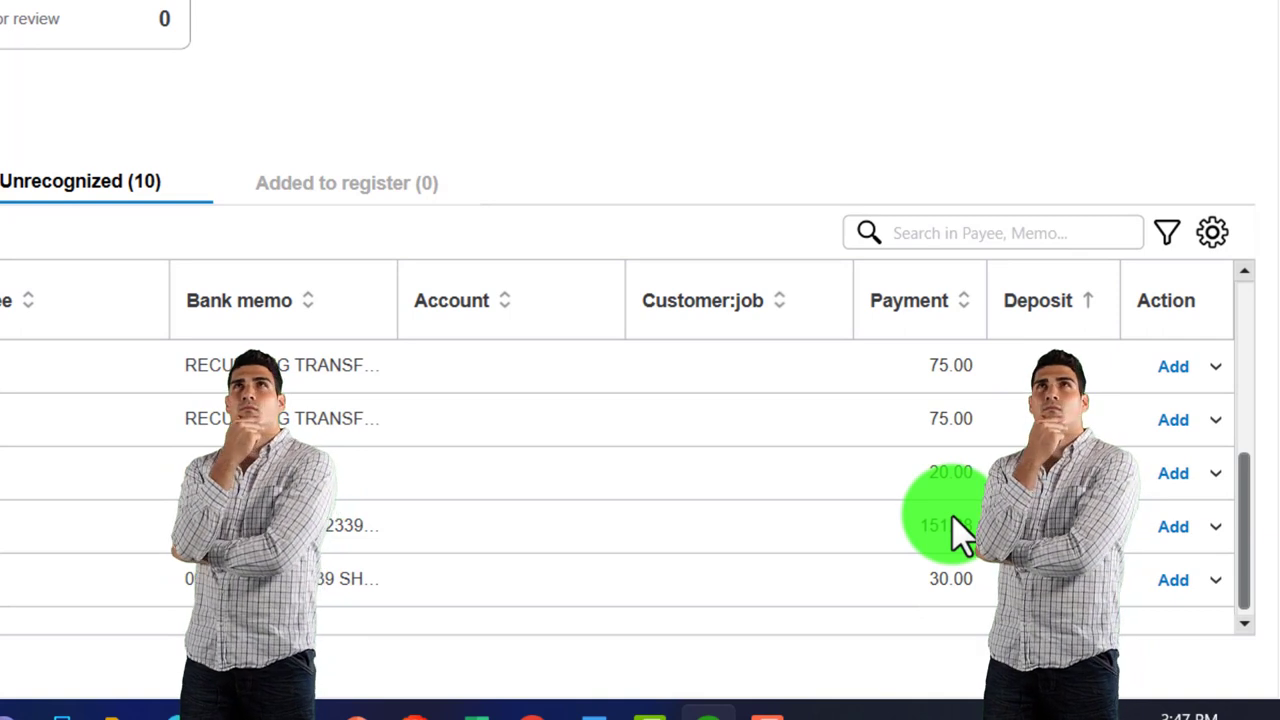
{"action": "scroll", "coordinate": [957, 534], "scroll_direction": "up", "scroll_amount": 5}
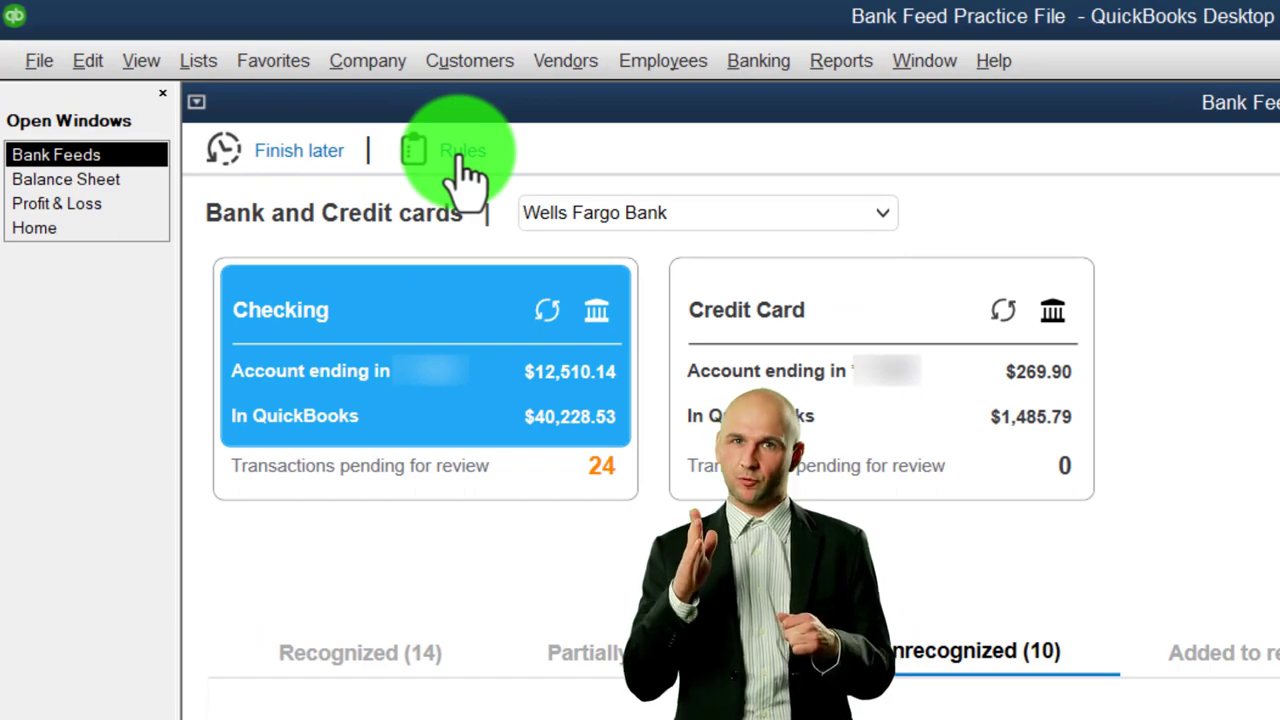
Step: Delete all existing bank feed rules as one batch and close the rules list
{"action": "left_click", "coordinate": [455, 158]}
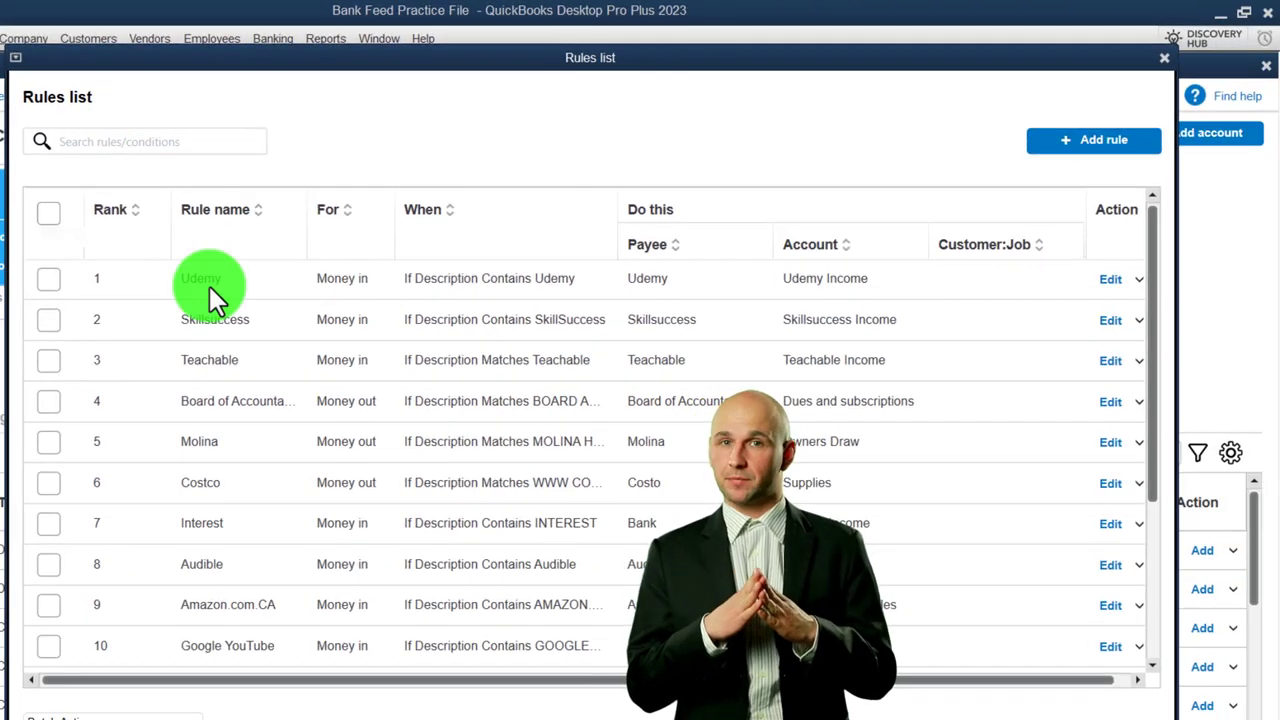
{"action": "left_click", "coordinate": [48, 213]}
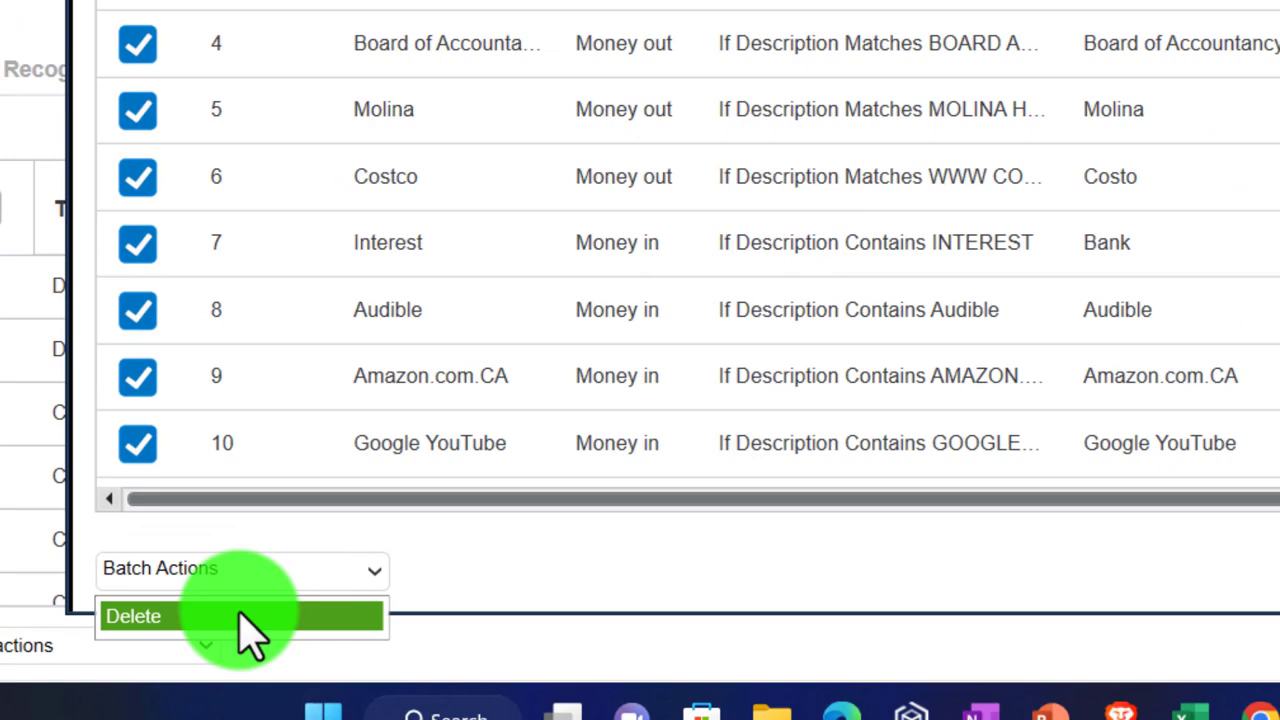
{"action": "left_click", "coordinate": [242, 614]}
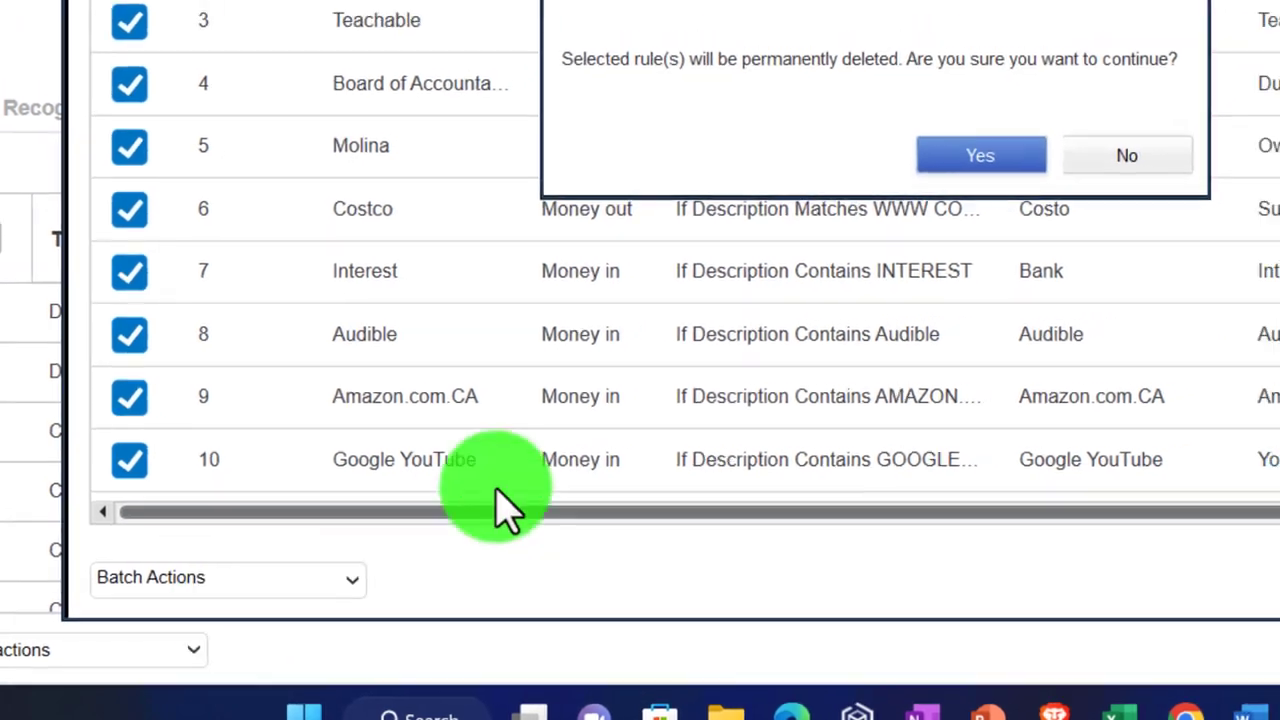
{"action": "left_click", "coordinate": [1040, 120]}
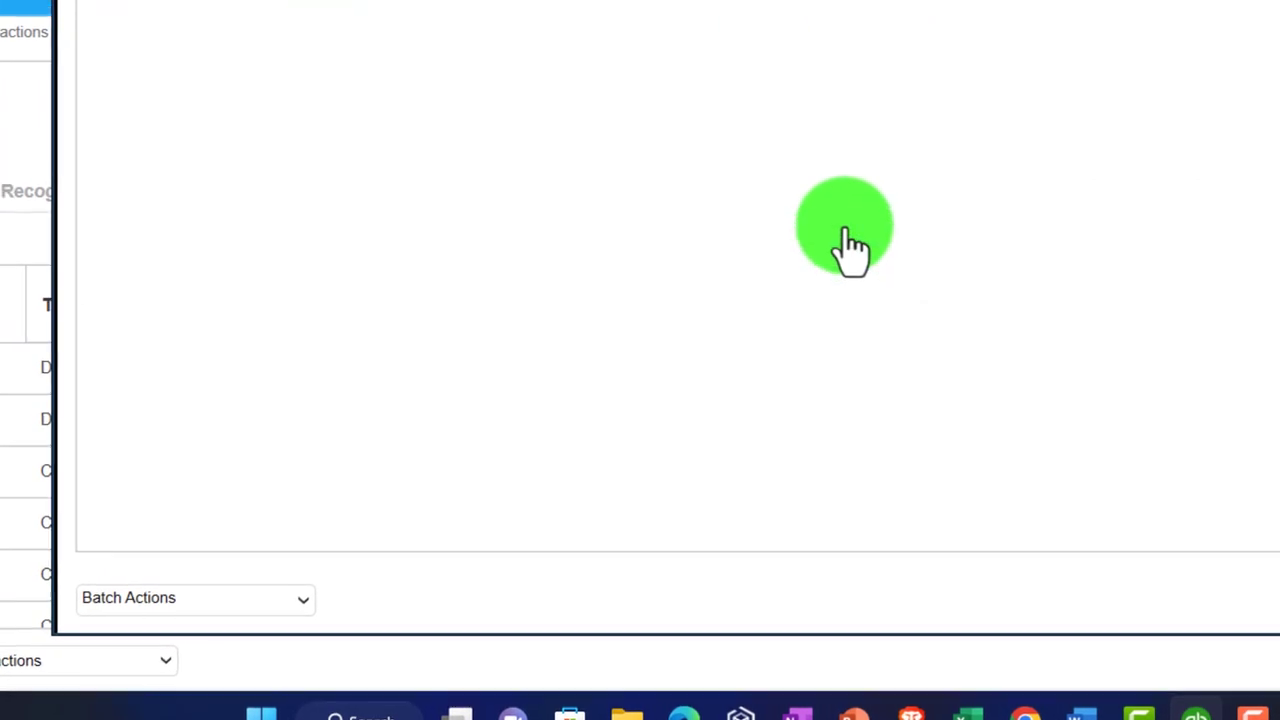
{"action": "left_click", "coordinate": [1241, 46]}
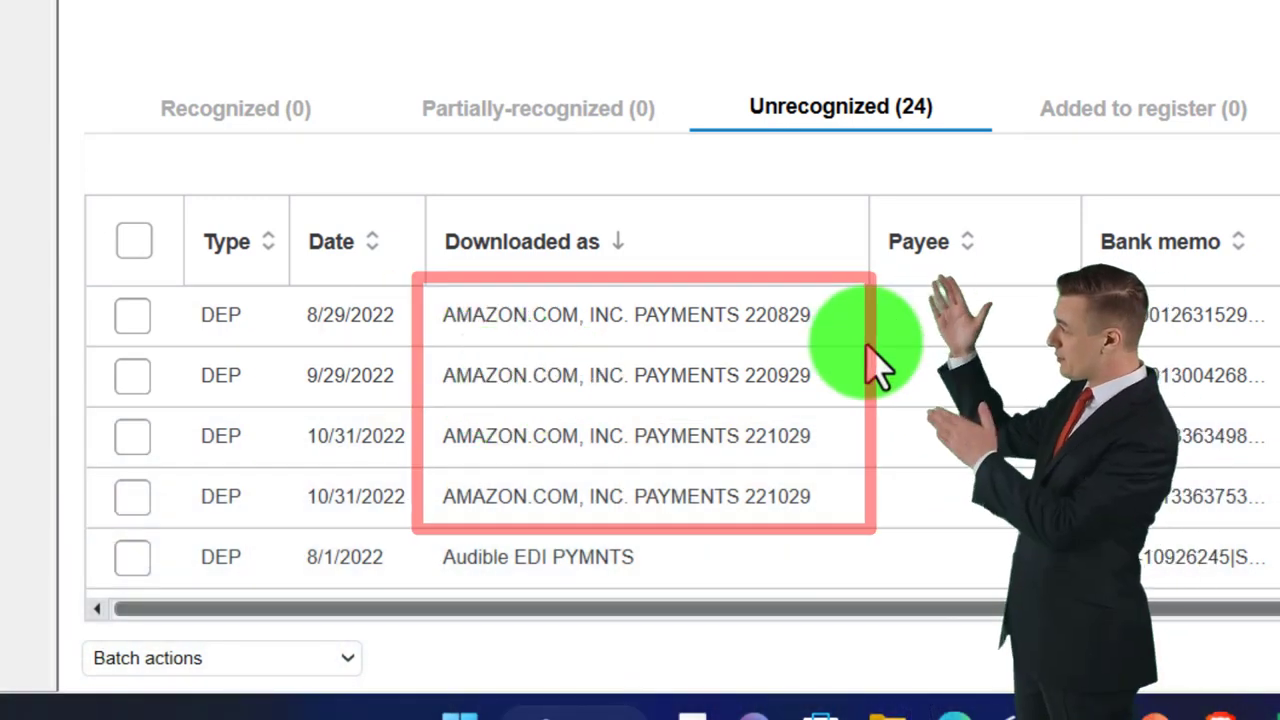
Step: Open the Customer Center, widen the Name column, and compare the Amazon.com, Inc and Amazon.com.CA customer entries
{"action": "left_click", "coordinate": [340, 52]}
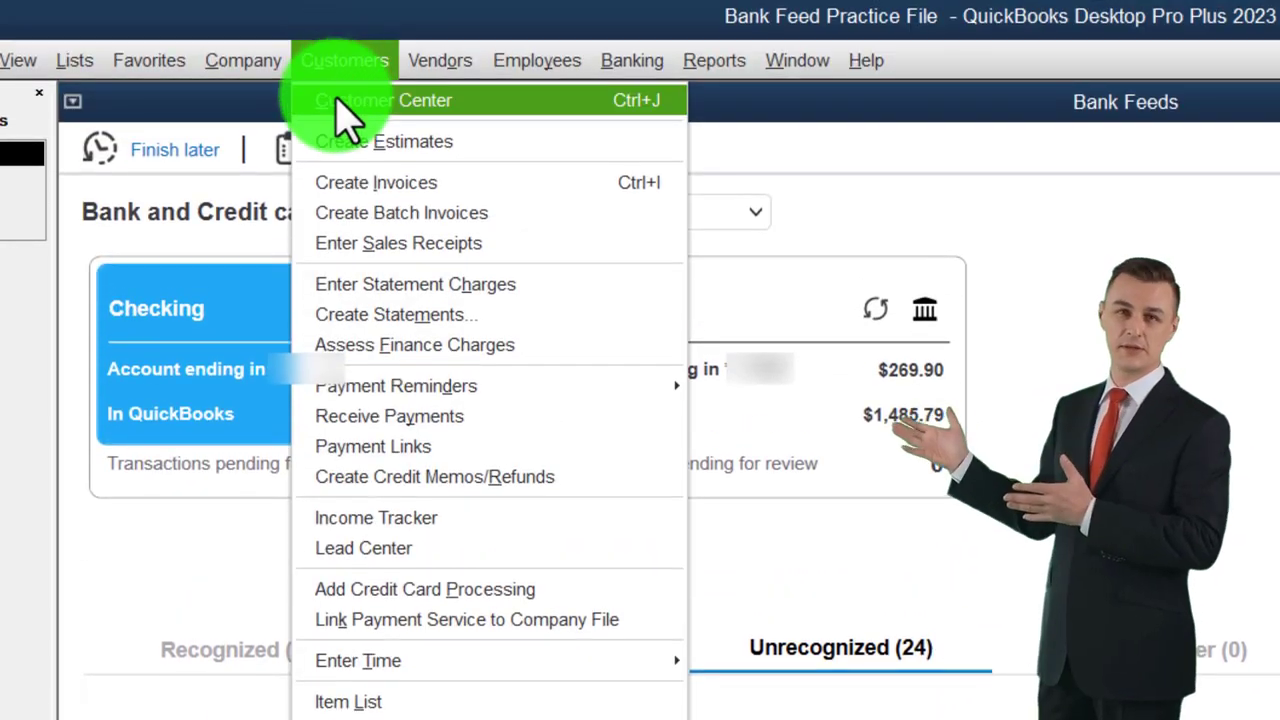
{"action": "left_click", "coordinate": [340, 100]}
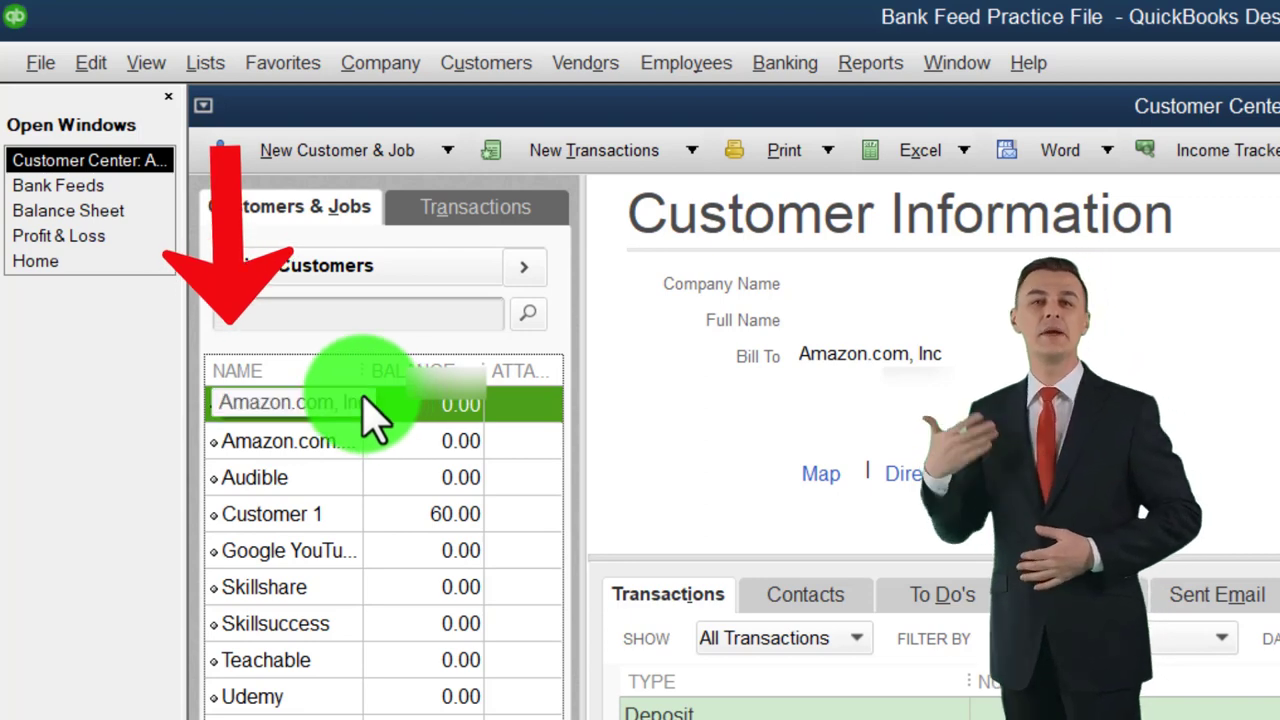
{"action": "left_click_drag", "start_coordinate": [363, 377], "coordinate": [425, 372]}
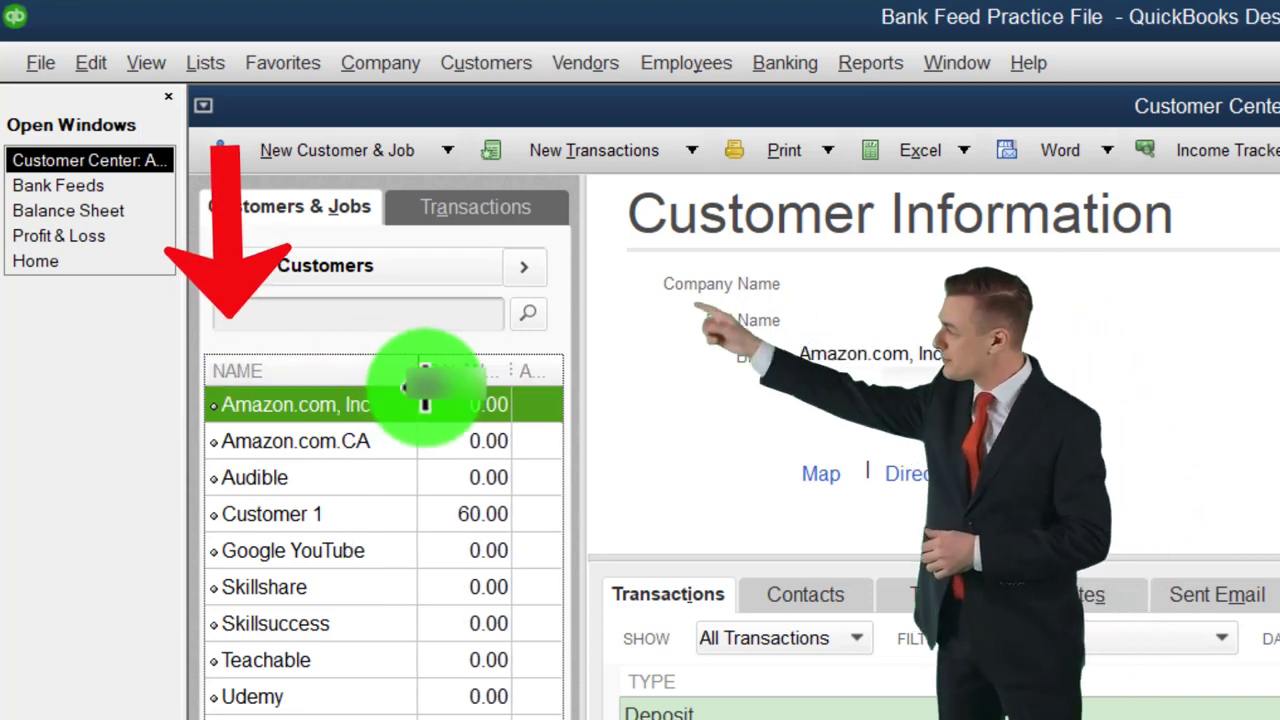
{"action": "left_click", "coordinate": [370, 441]}
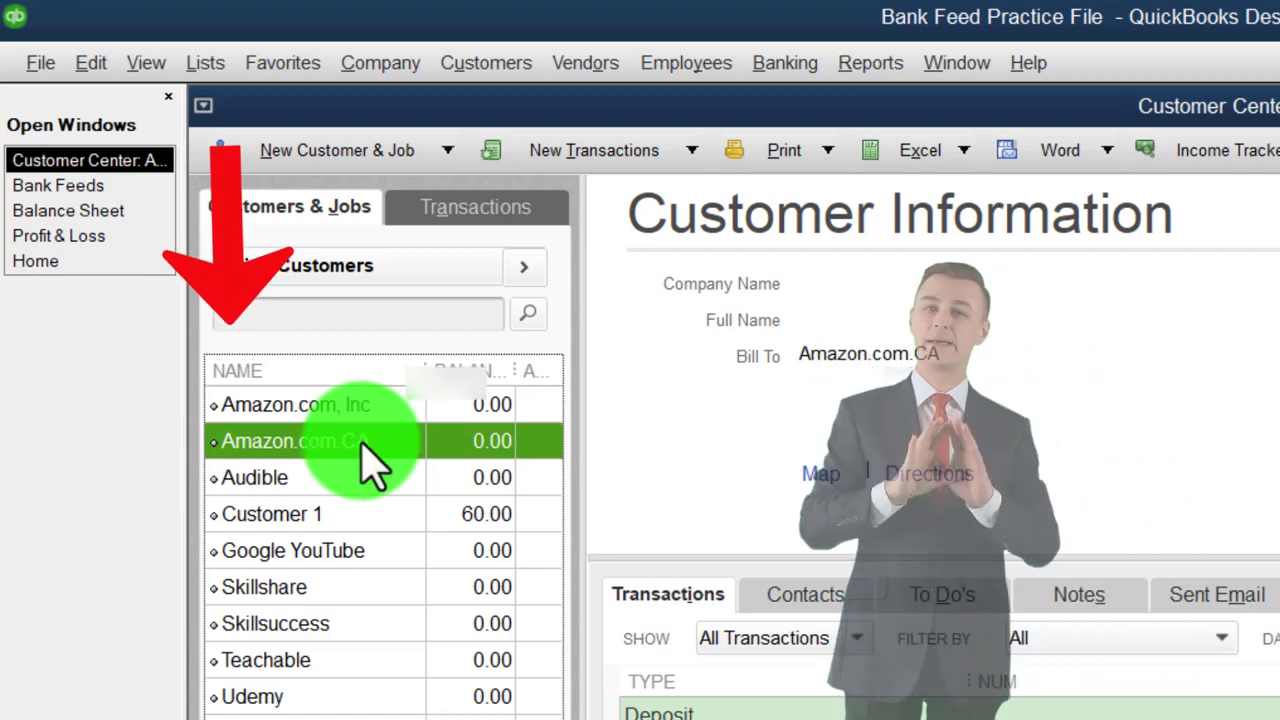
Step: Return to the Bank Feeds window and widen the Bank memo column of the unrecognized transactions
{"action": "left_click", "coordinate": [66, 184]}
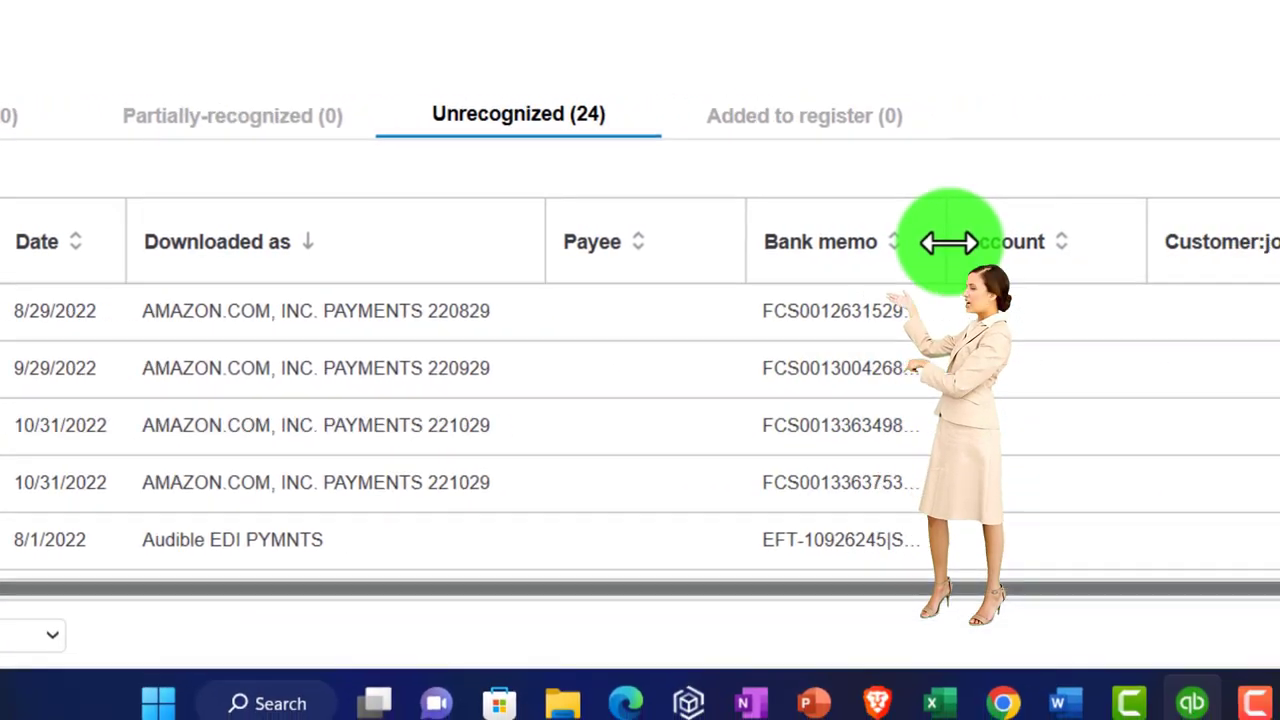
{"action": "left_click_drag", "start_coordinate": [951, 243], "coordinate": [973, 243]}
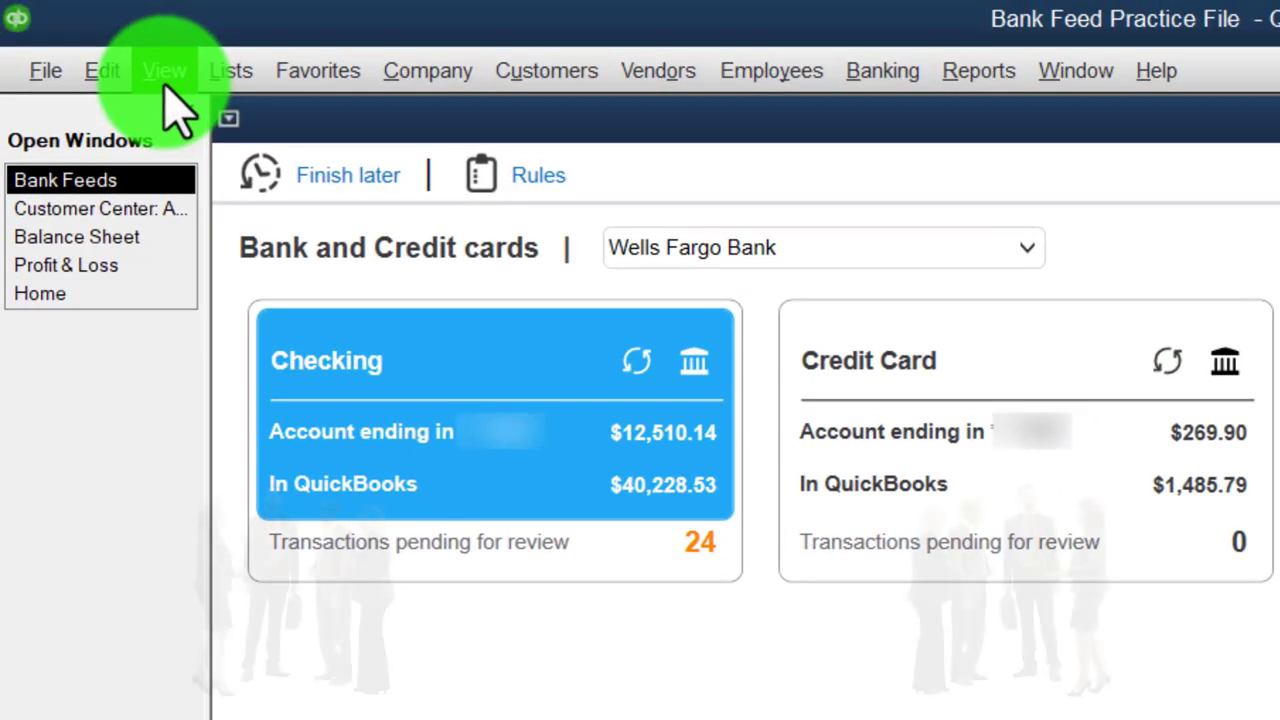
Step: Open the Chart of Accounts and review the income accounts, including Amazon Book Sales and Amazon Prime
{"action": "left_click", "coordinate": [226, 72]}
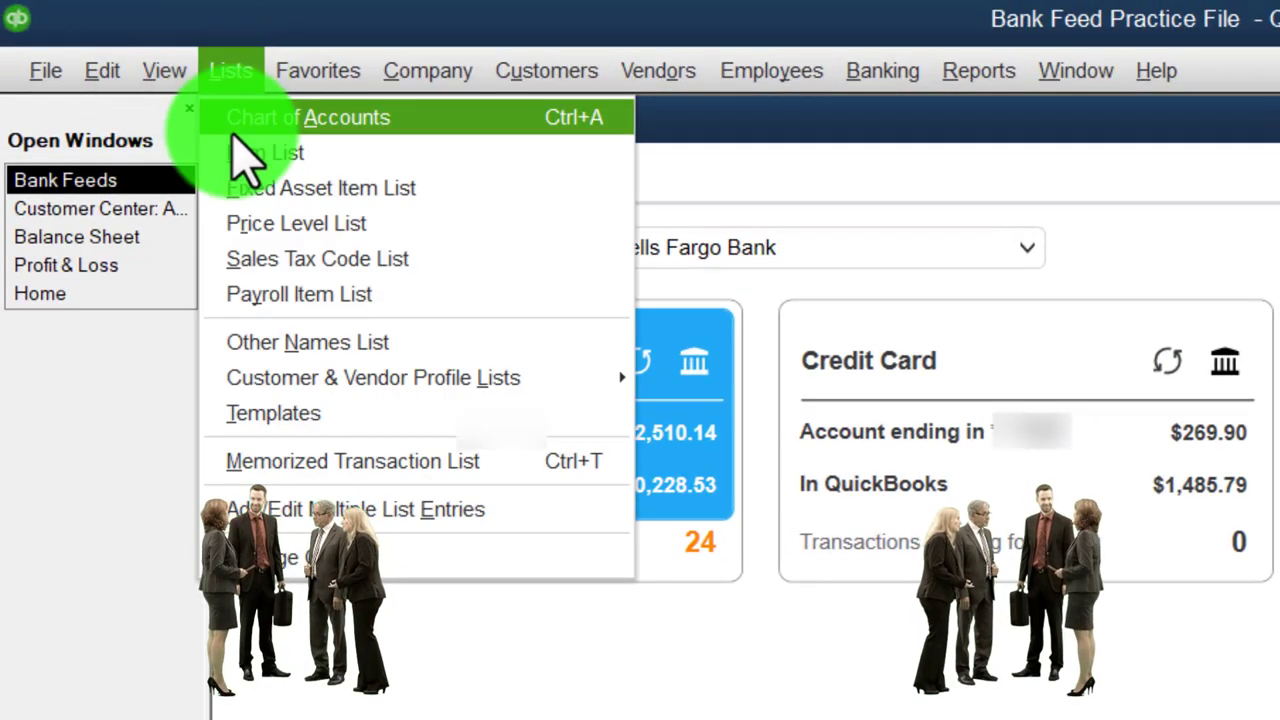
{"action": "left_click", "coordinate": [244, 125]}
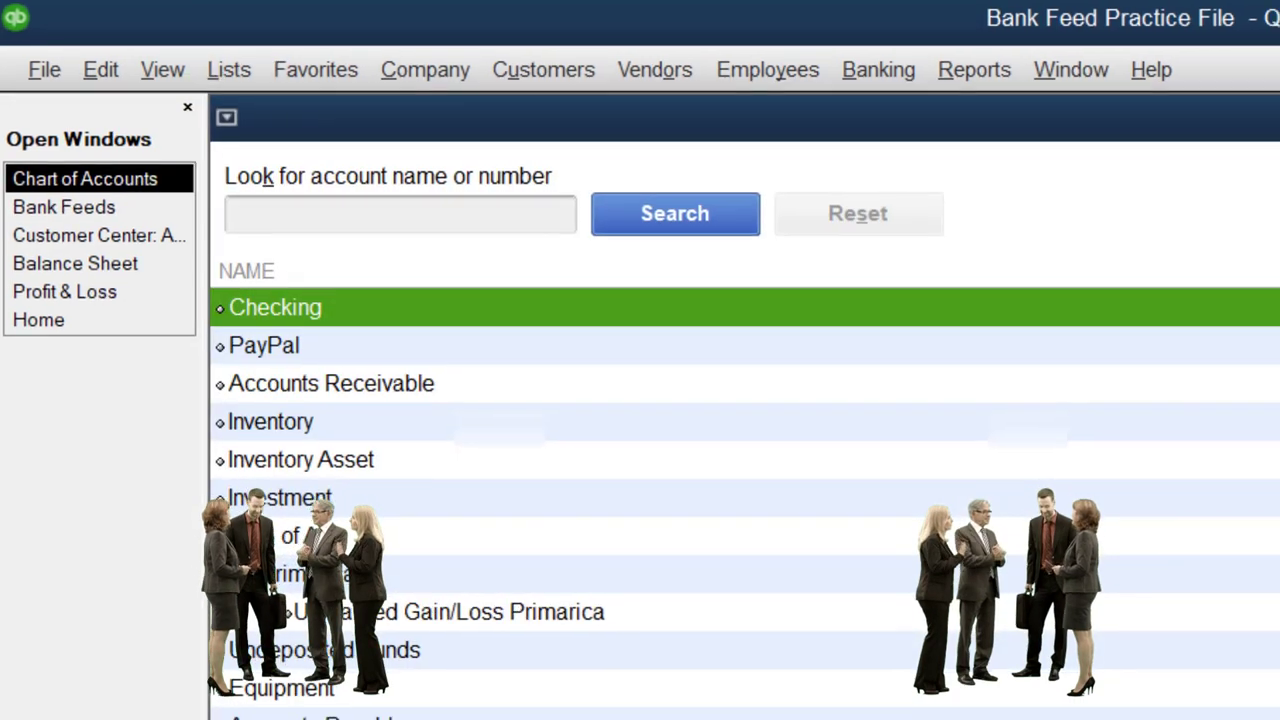
{"action": "scroll", "coordinate": [698, 642], "scroll_direction": "down", "scroll_amount": 2}
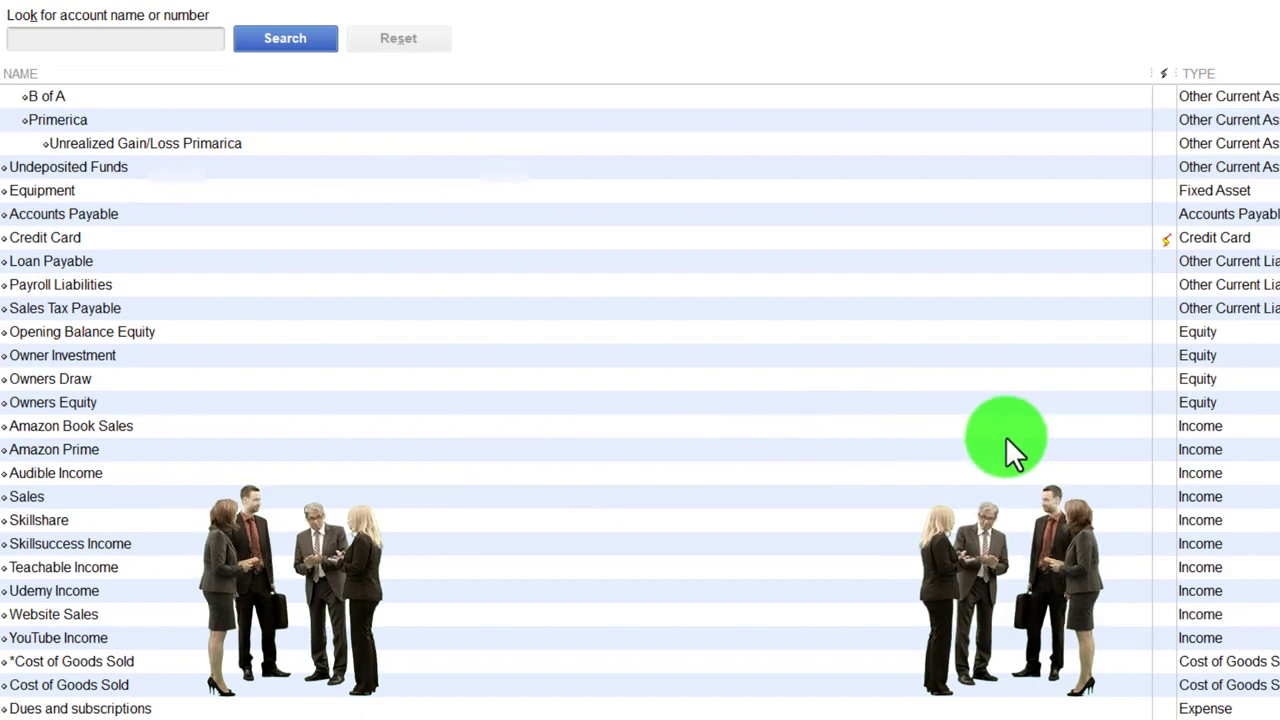
{"action": "left_click", "coordinate": [1005, 430]}
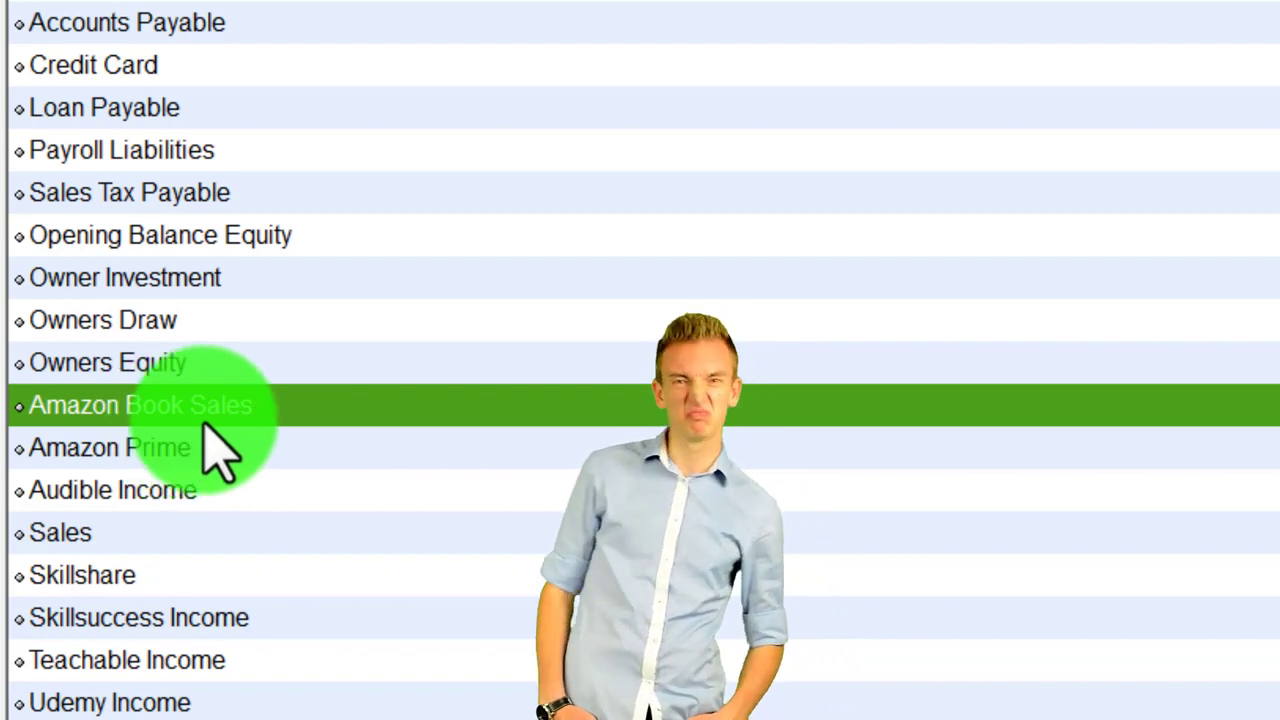
{"action": "left_click", "coordinate": [173, 462]}
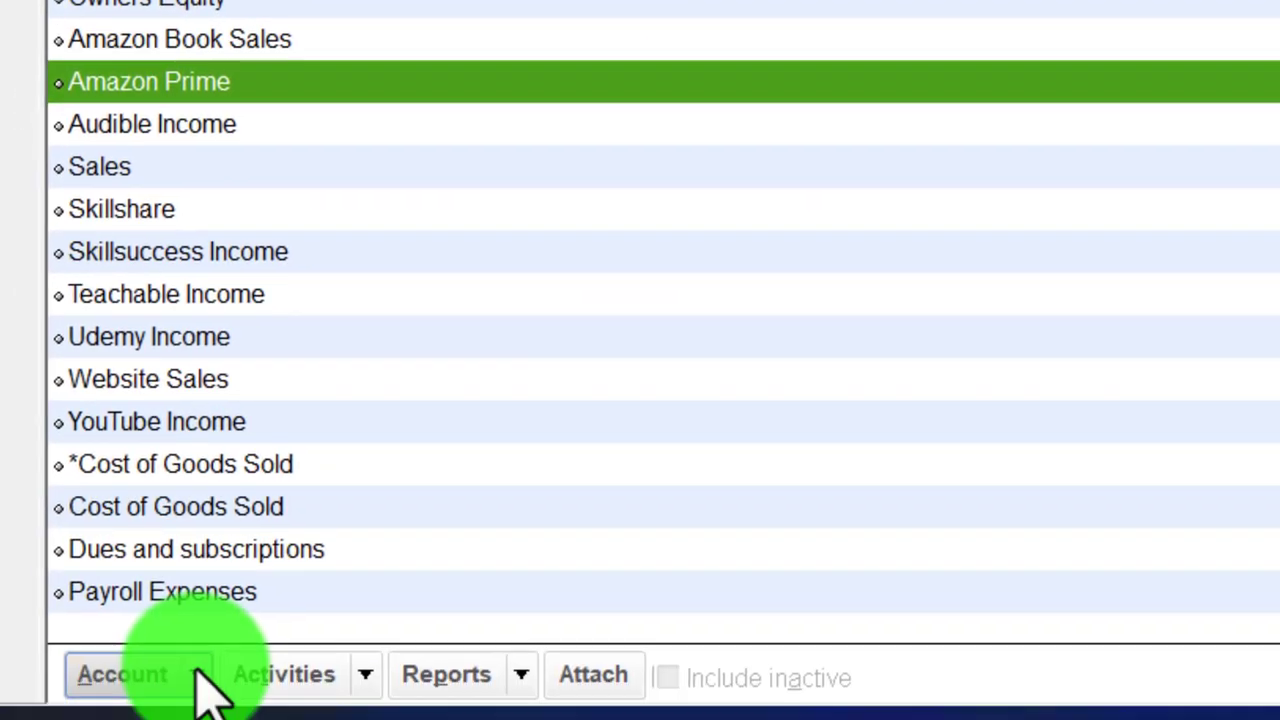
Step: Create a new Income account named Location 1 Amazon as a subaccount of Amazon Prime and save it
{"action": "left_click", "coordinate": [200, 675]}
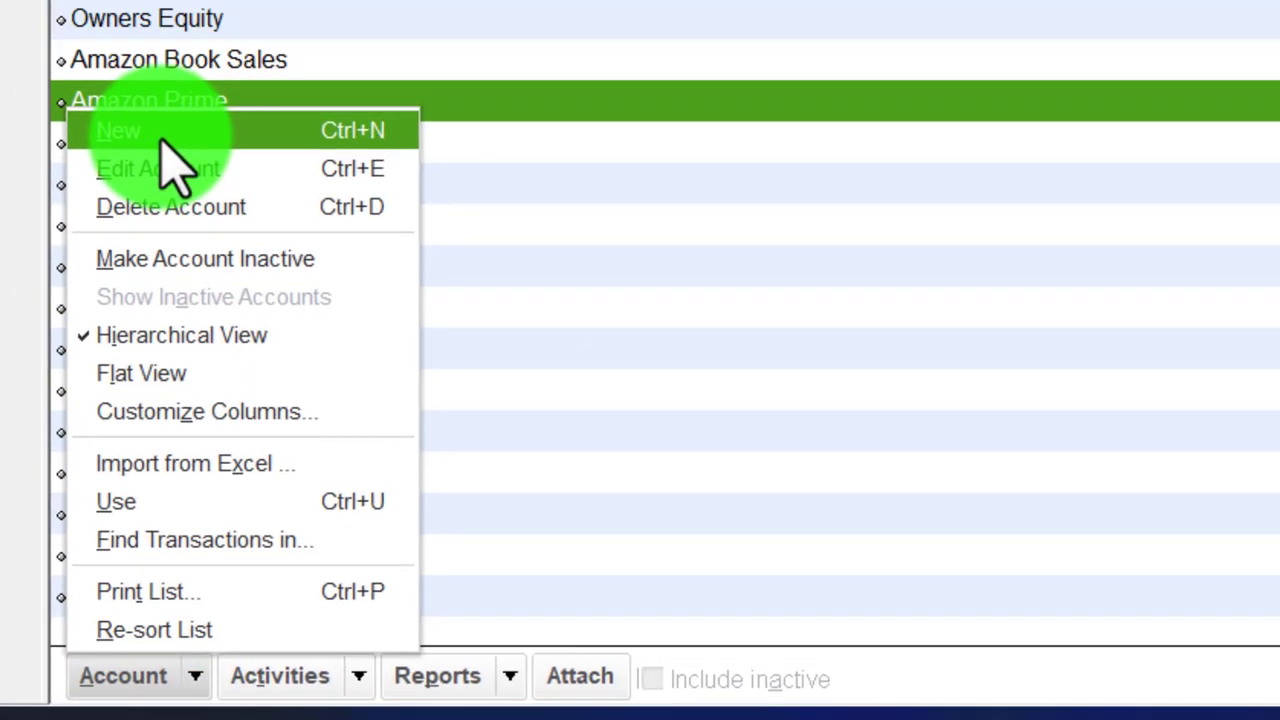
{"action": "left_click", "coordinate": [163, 138]}
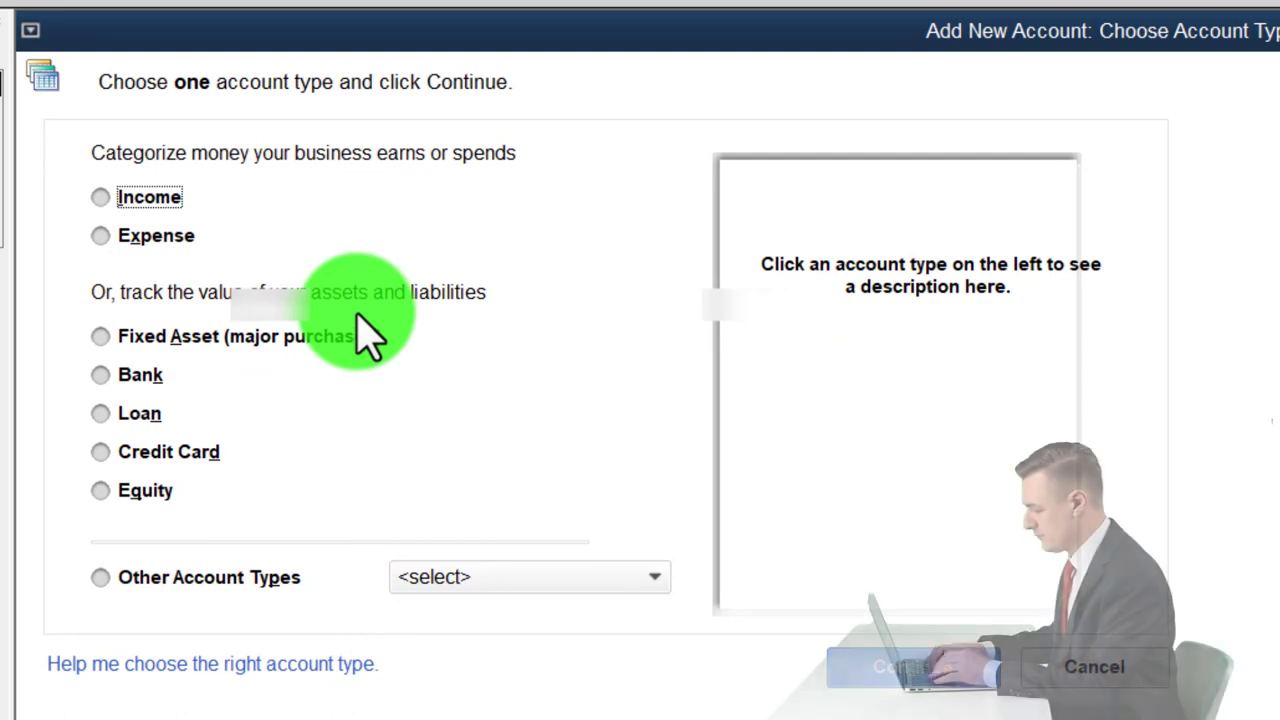
{"action": "left_click", "coordinate": [100, 197]}
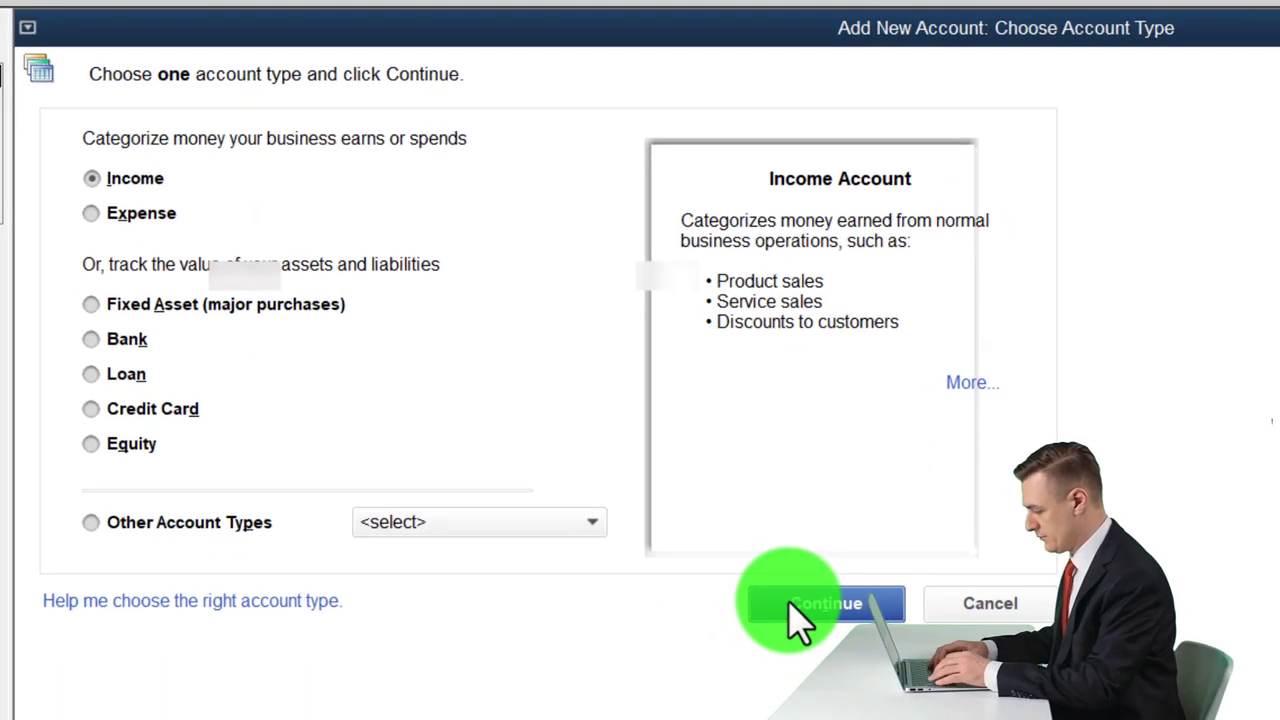
{"action": "left_click", "coordinate": [800, 614]}
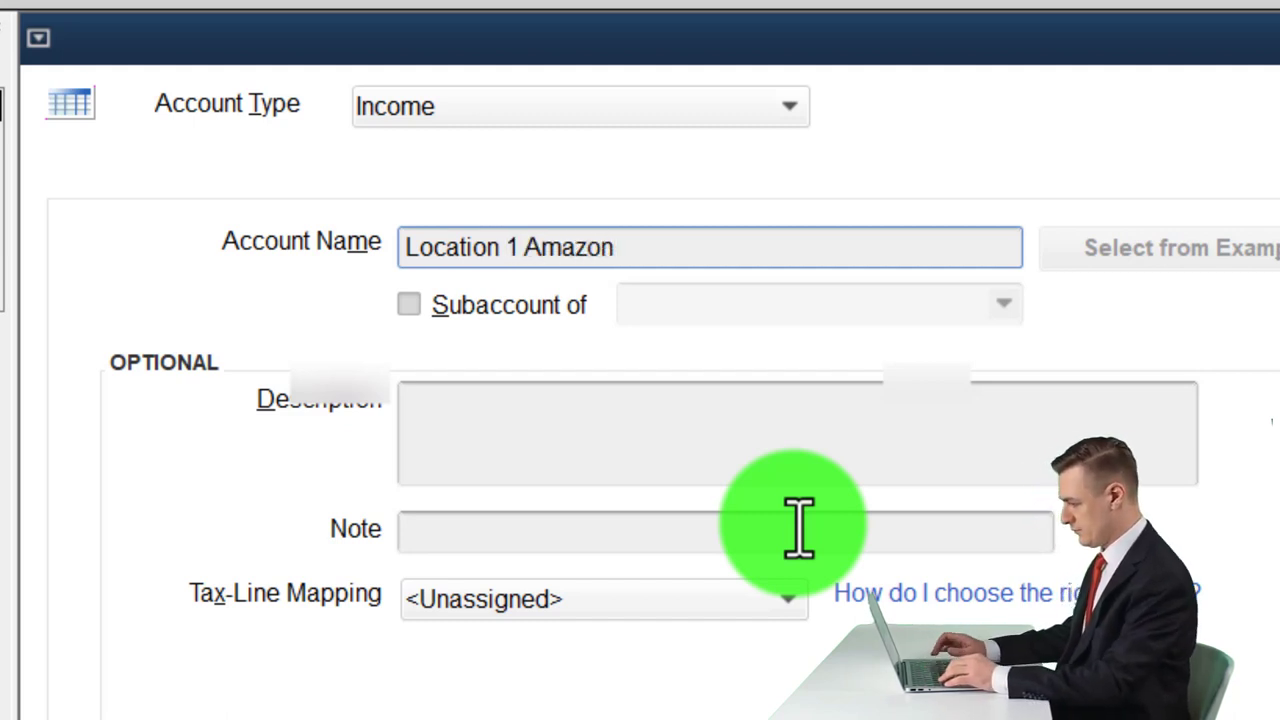
{"action": "left_click", "coordinate": [410, 304]}
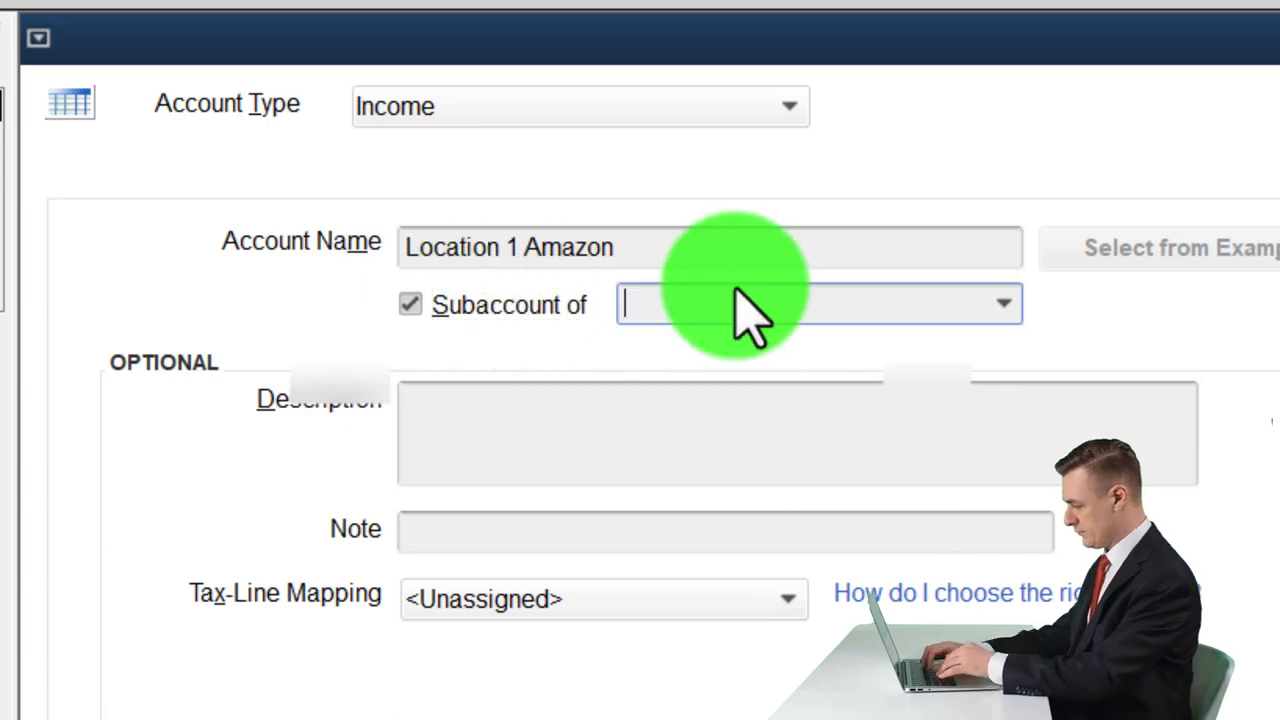
{"action": "type", "text": "Amazon Book Sales"}
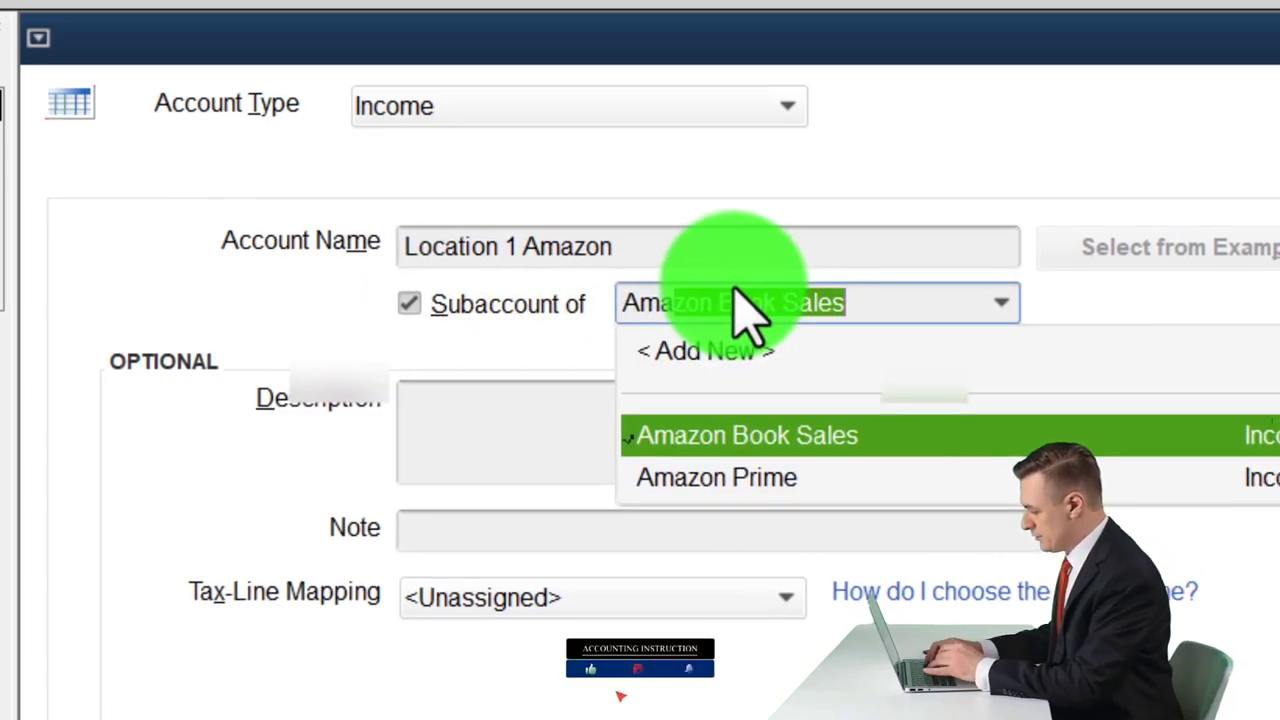
{"action": "key", "text": "Down"}
{"action": "key", "text": "Tab"}
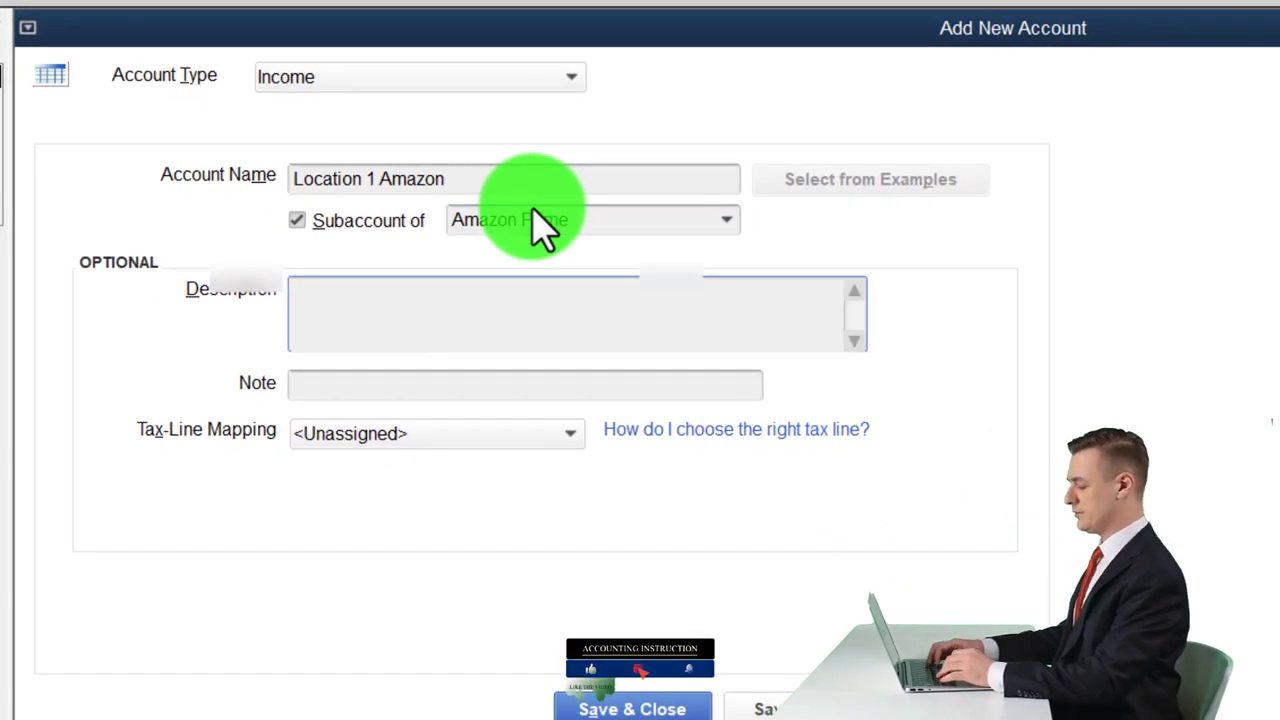
{"action": "left_click", "coordinate": [632, 709]}
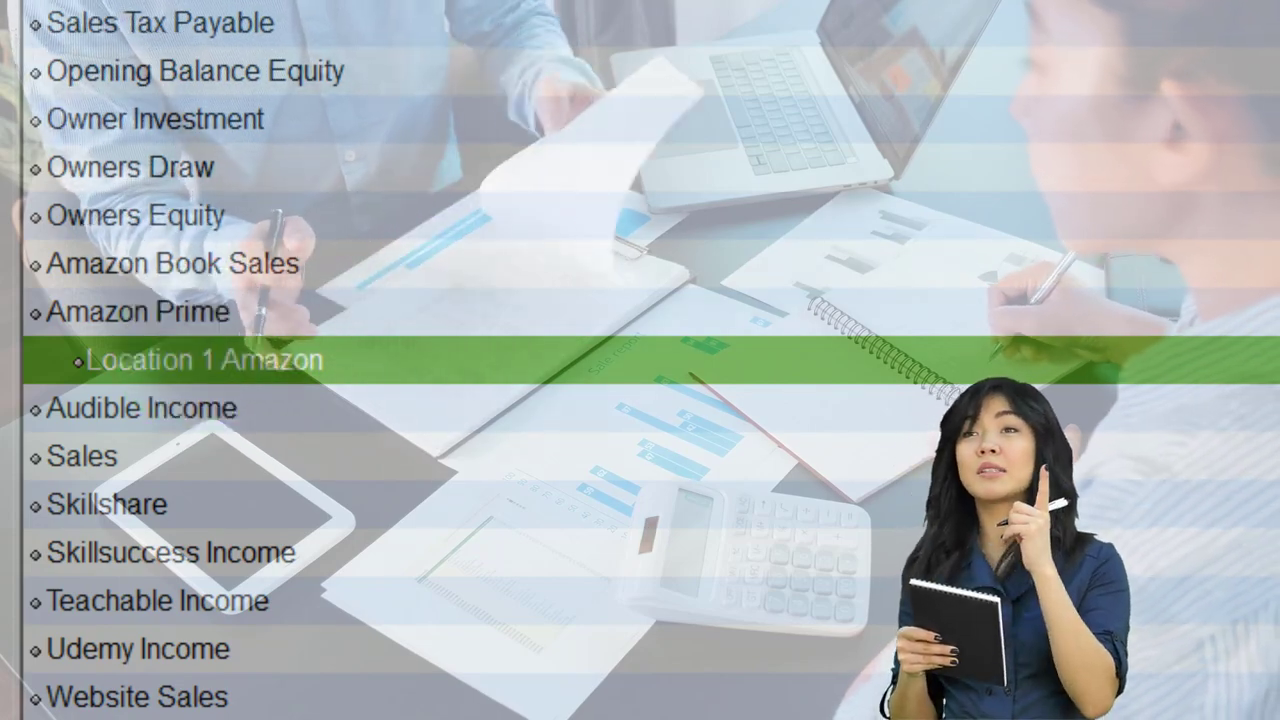
Step: Examine the company-level Accounting preferences for account numbers and class tracking, and close the preferences
{"action": "left_click", "coordinate": [92, 63]}
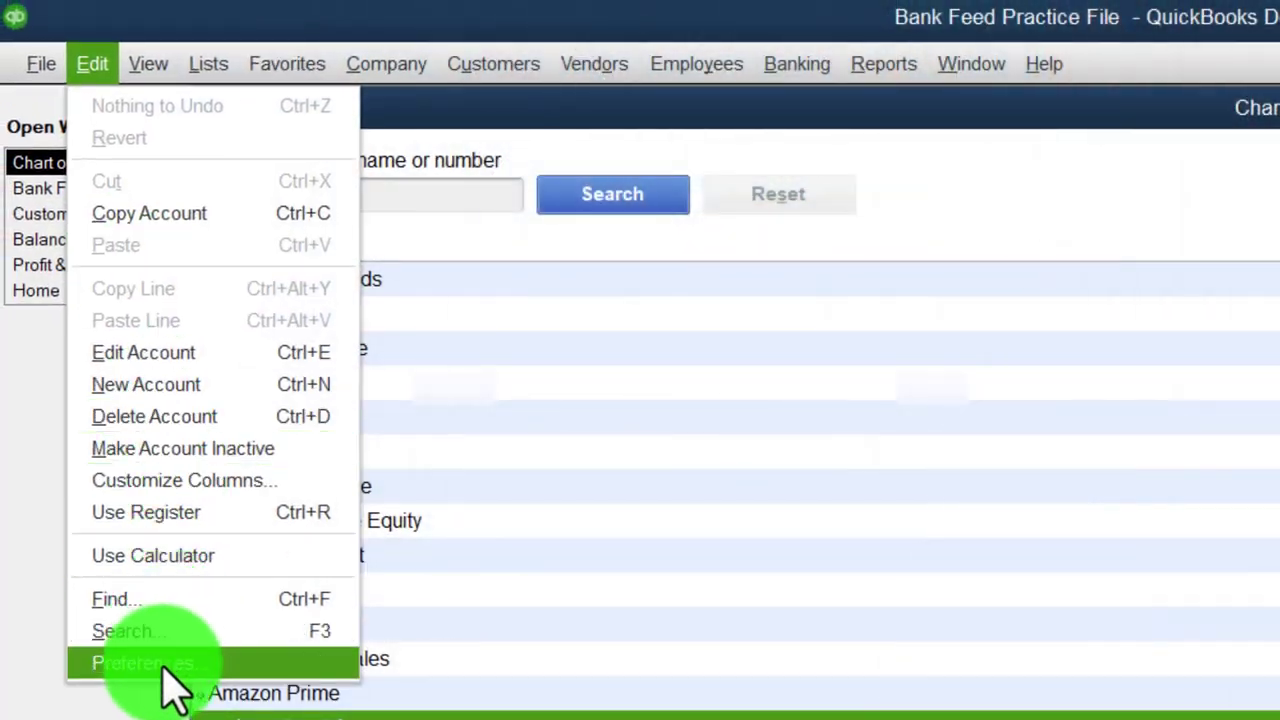
{"action": "left_click", "coordinate": [165, 664]}
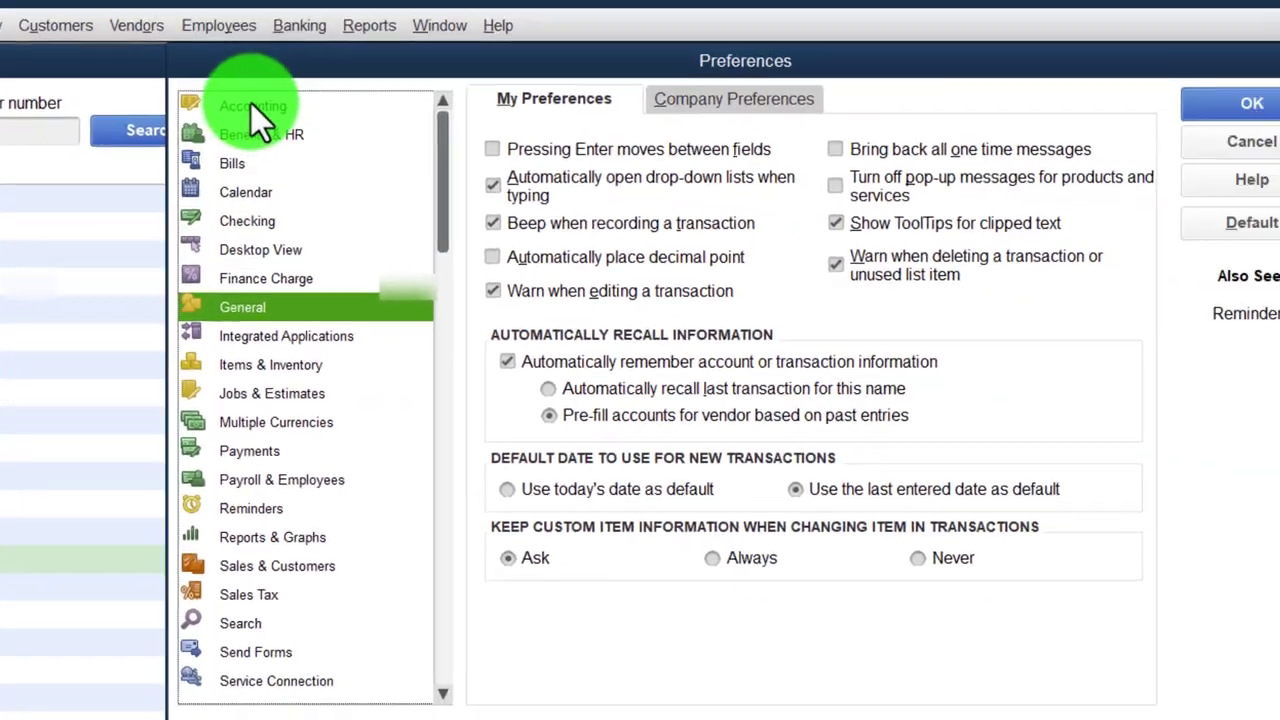
{"action": "left_click", "coordinate": [251, 106]}
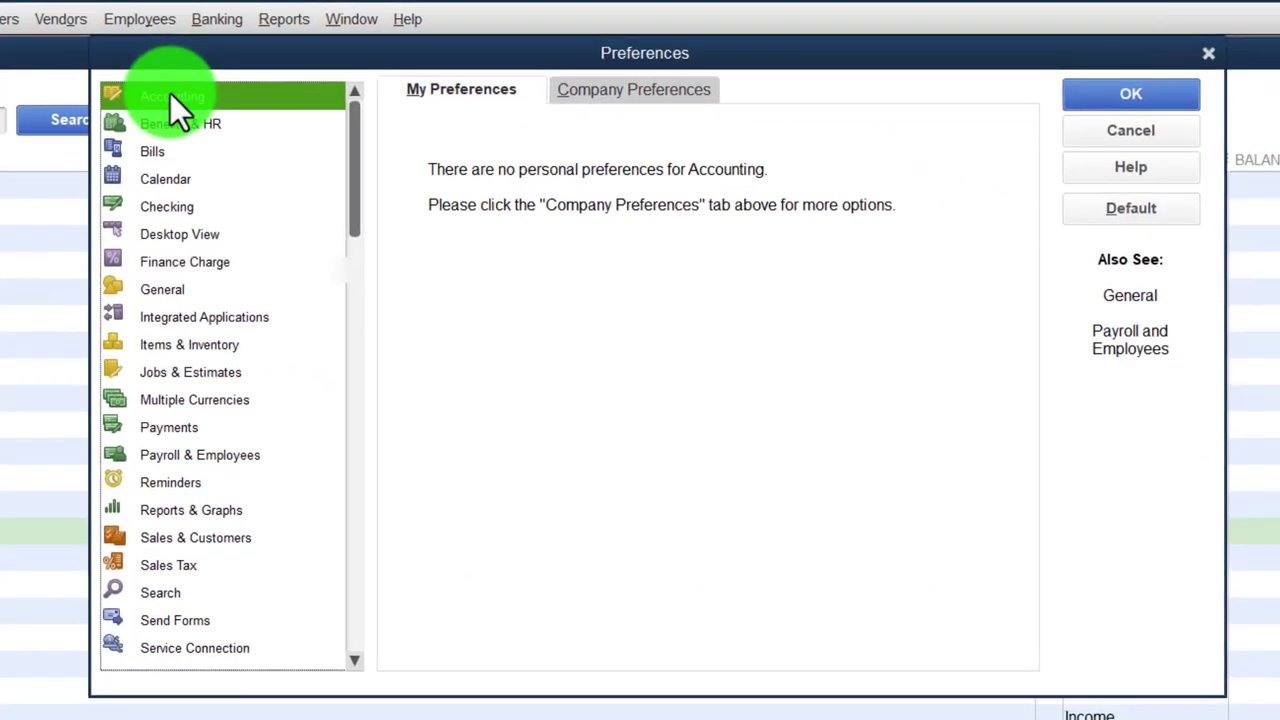
{"action": "left_click", "coordinate": [729, 99]}
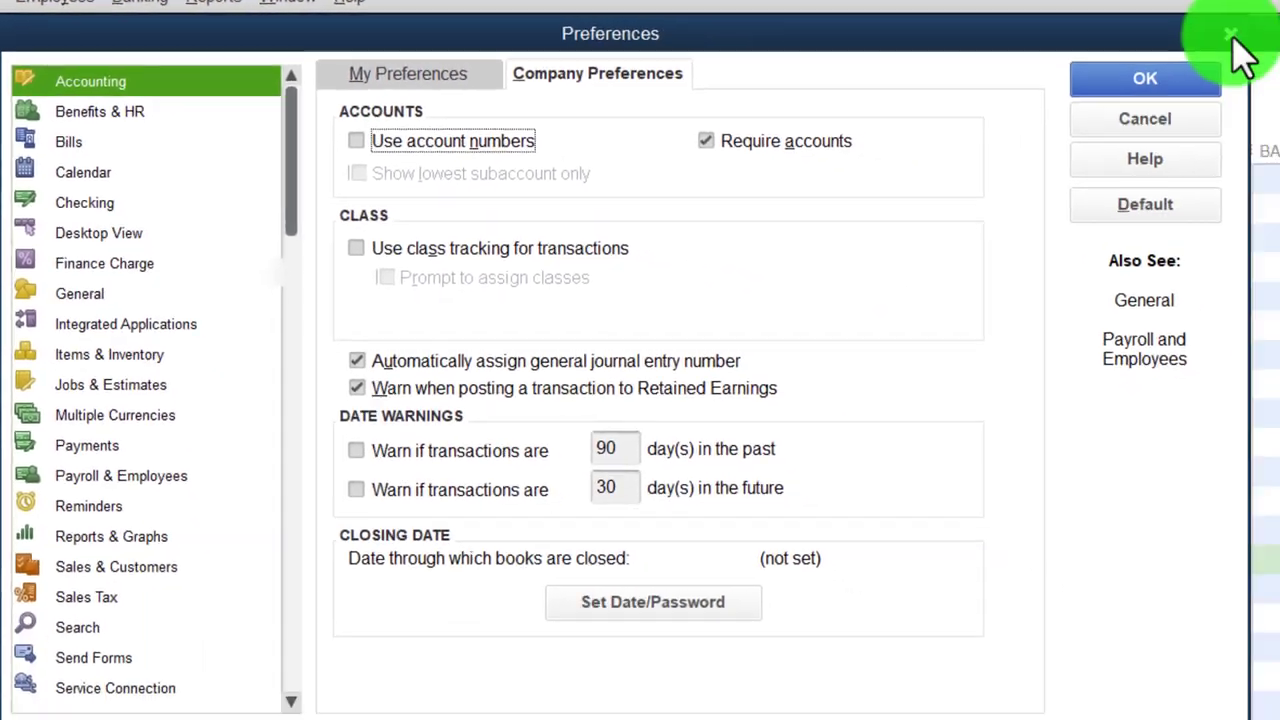
{"action": "left_click", "coordinate": [1279, 42]}
Step: Create another Income account named Location 1 Amazxon as a subaccount of Amazon Prime and save it
{"action": "left_click", "coordinate": [392, 590]}
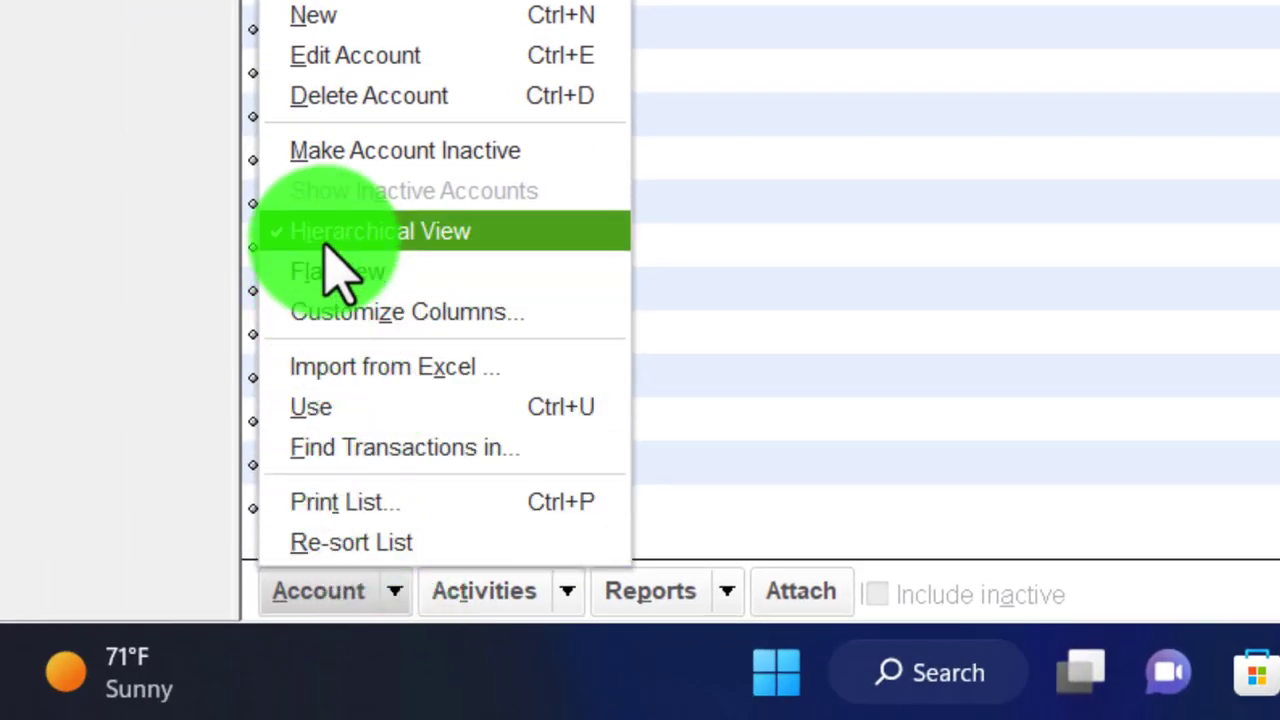
{"action": "left_click", "coordinate": [322, 70]}
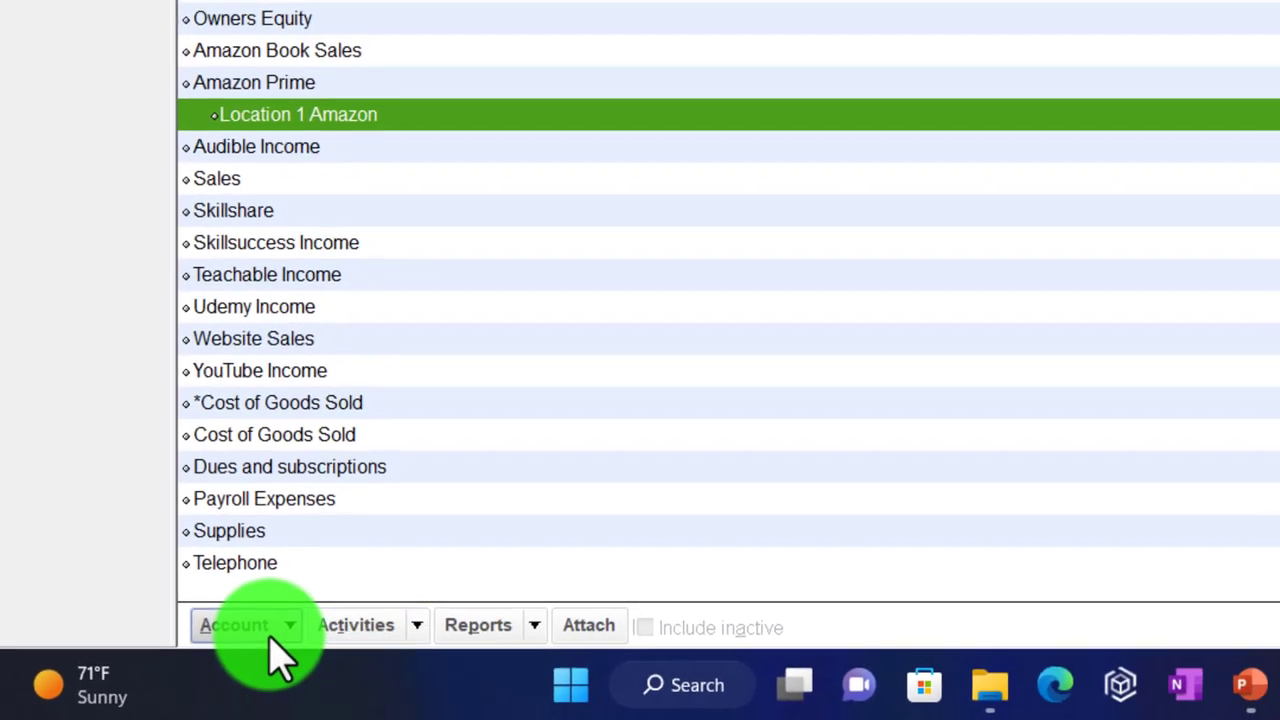
{"action": "left_click", "coordinate": [262, 628]}
{"action": "left_click", "coordinate": [234, 205]}
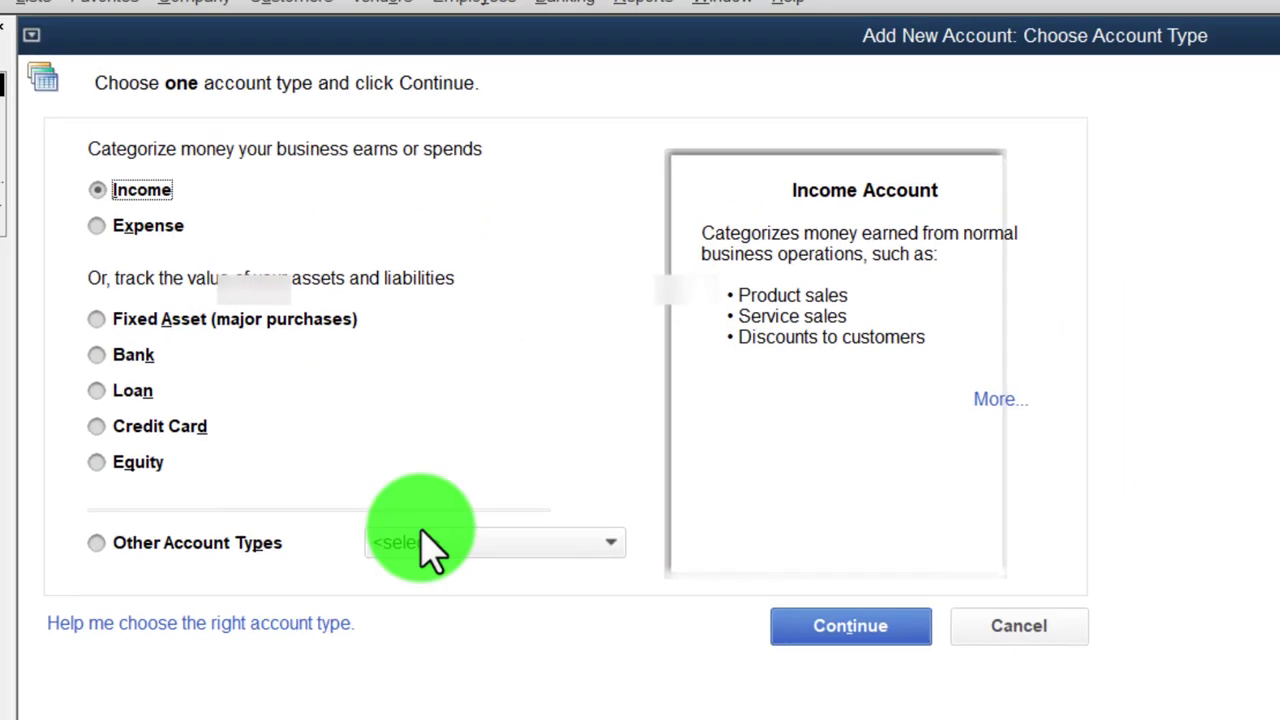
{"action": "left_click", "coordinate": [800, 635]}
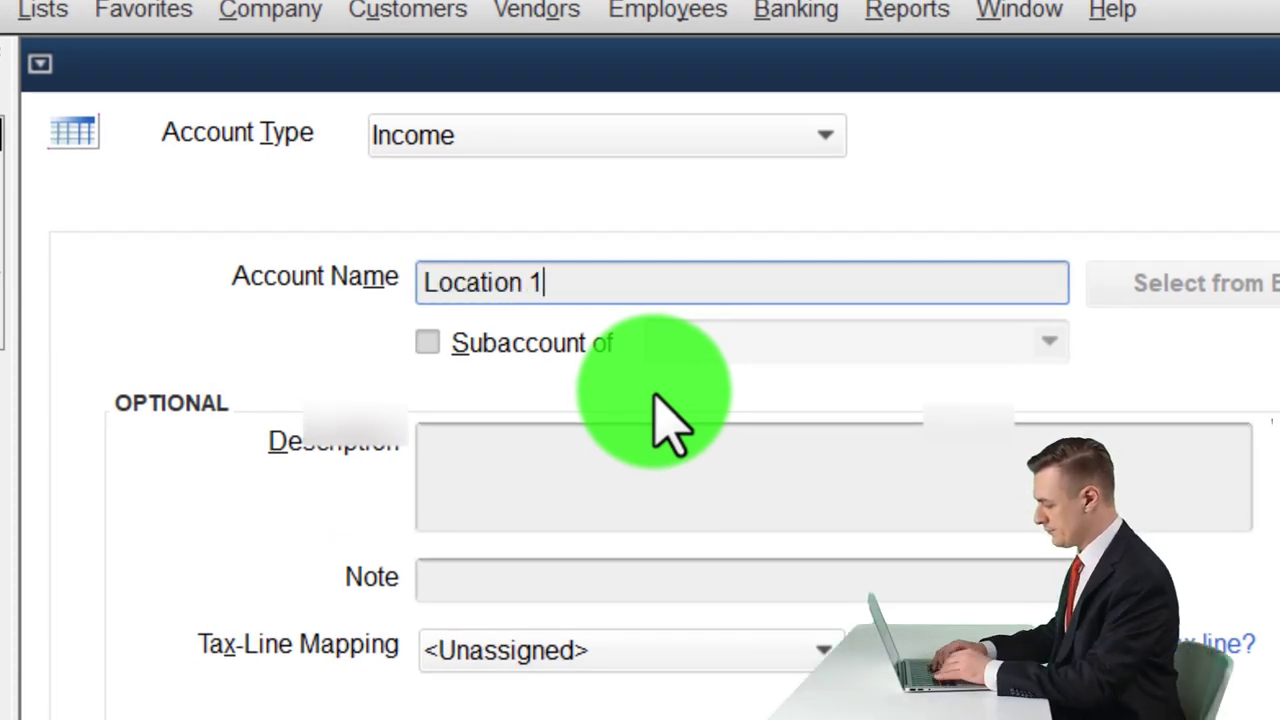
{"action": "type", "text": "Location 1 Amazxon"}
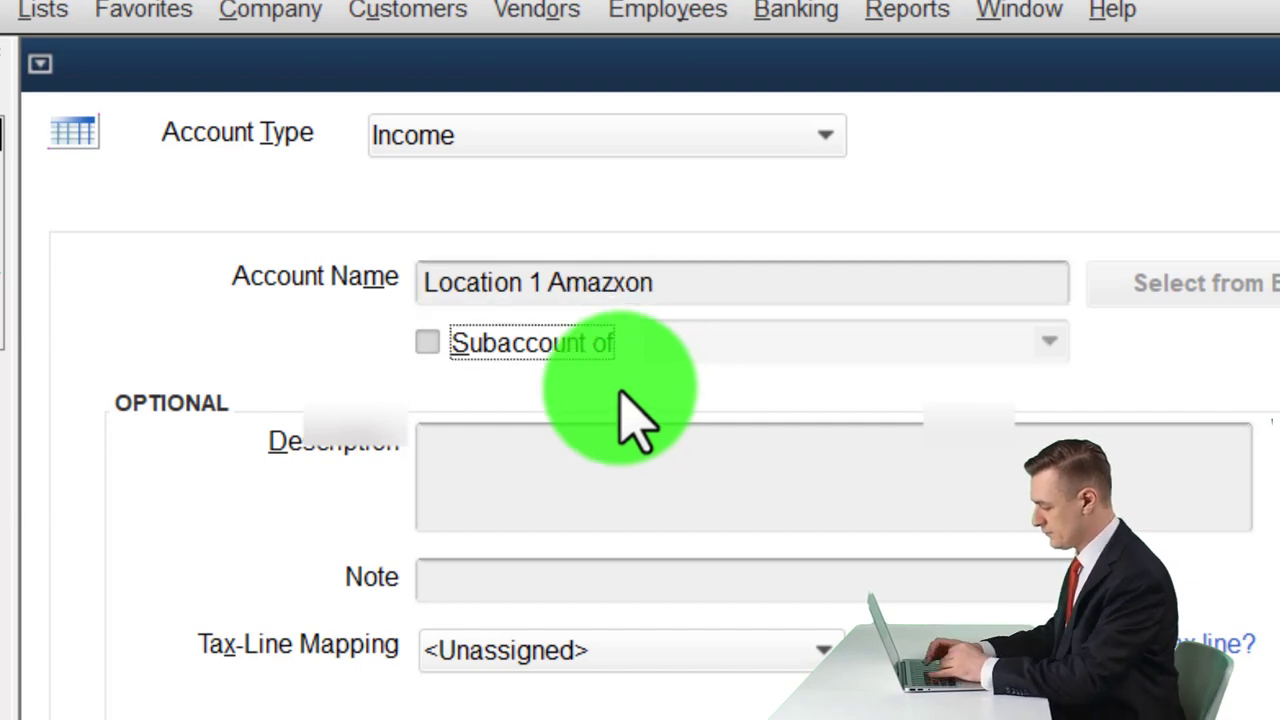
{"action": "left_click", "coordinate": [429, 343]}
{"action": "left_click", "coordinate": [786, 342]}
{"action": "type", "text": "Amazon Prime"}
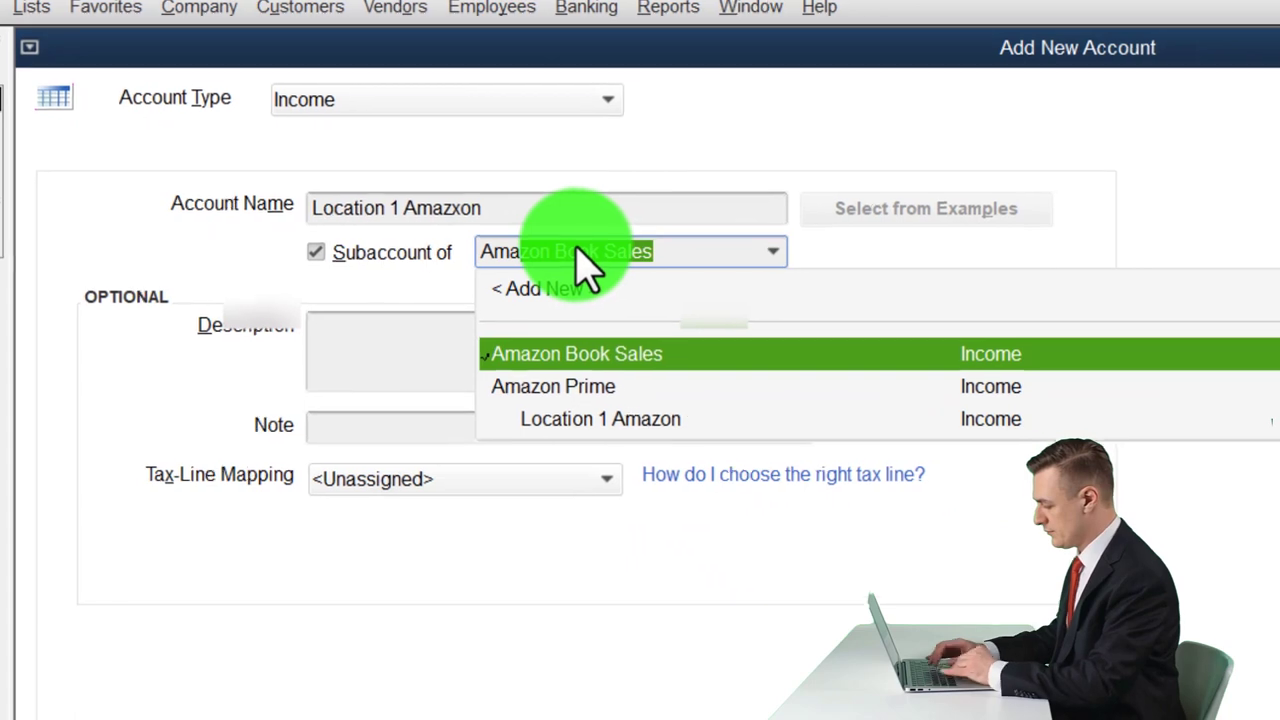
{"action": "key", "text": "Down"}
{"action": "key", "text": "Tab"}
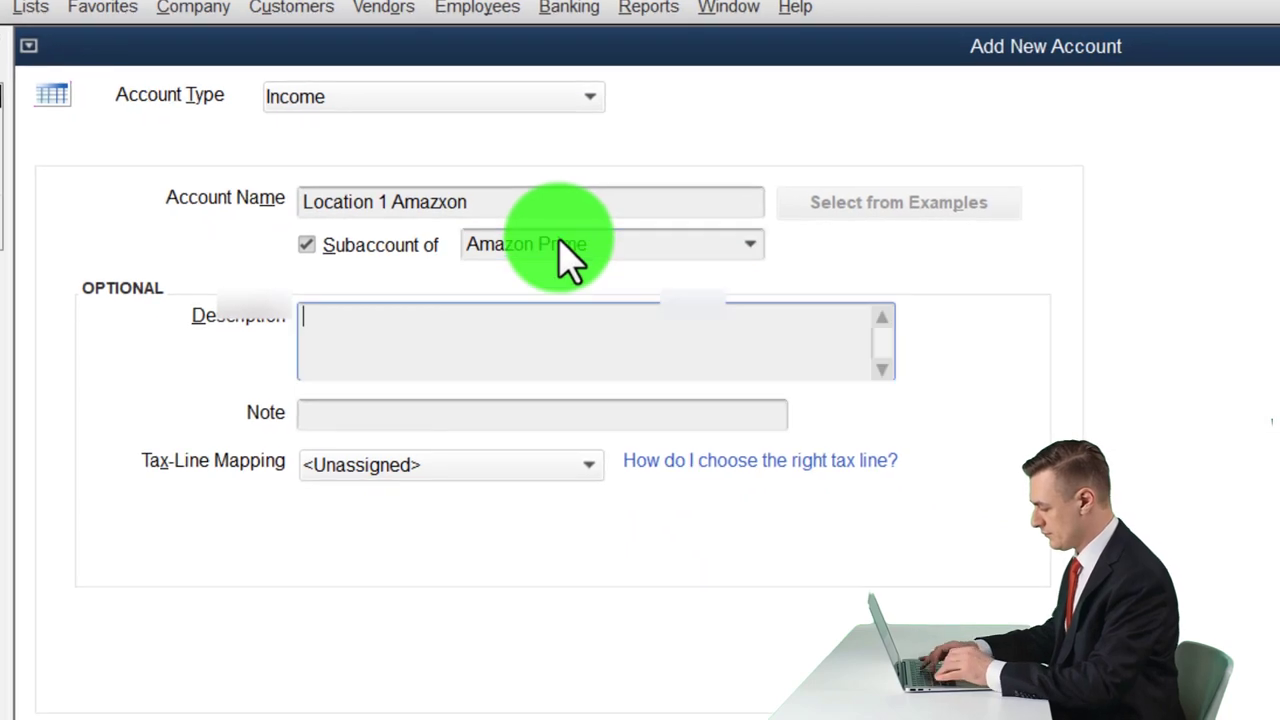
{"action": "left_click", "coordinate": [680, 716]}
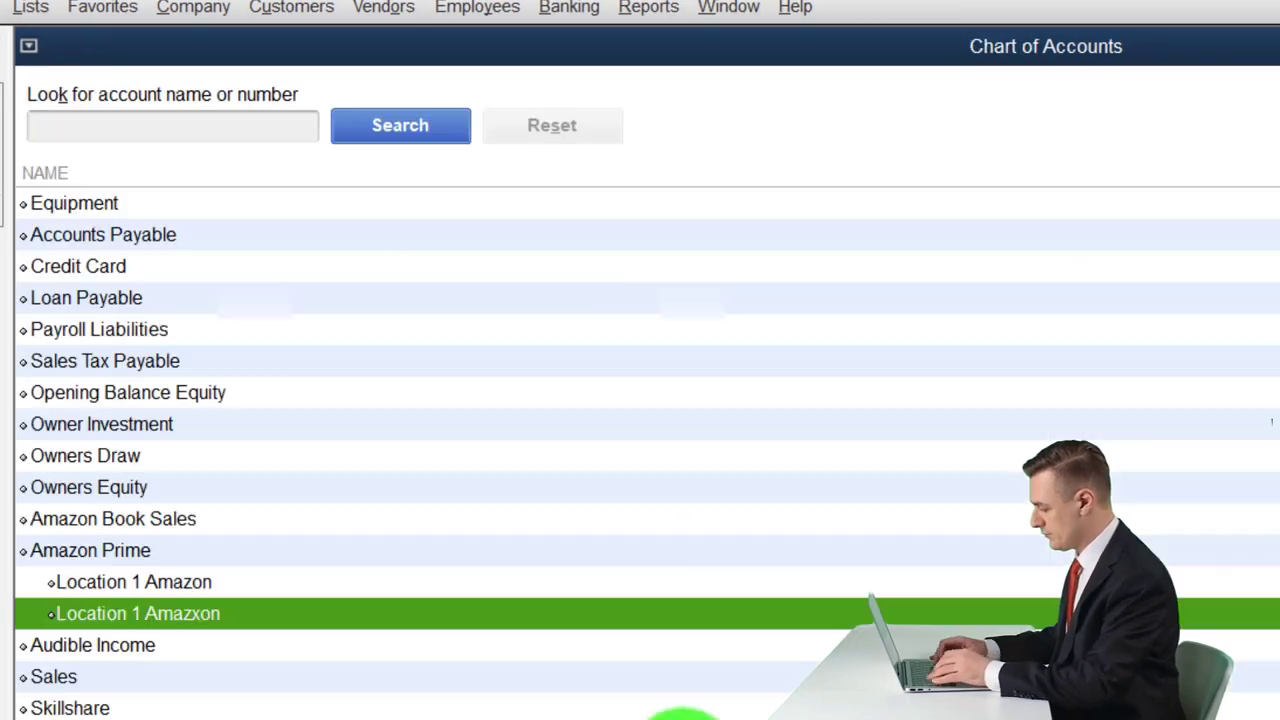
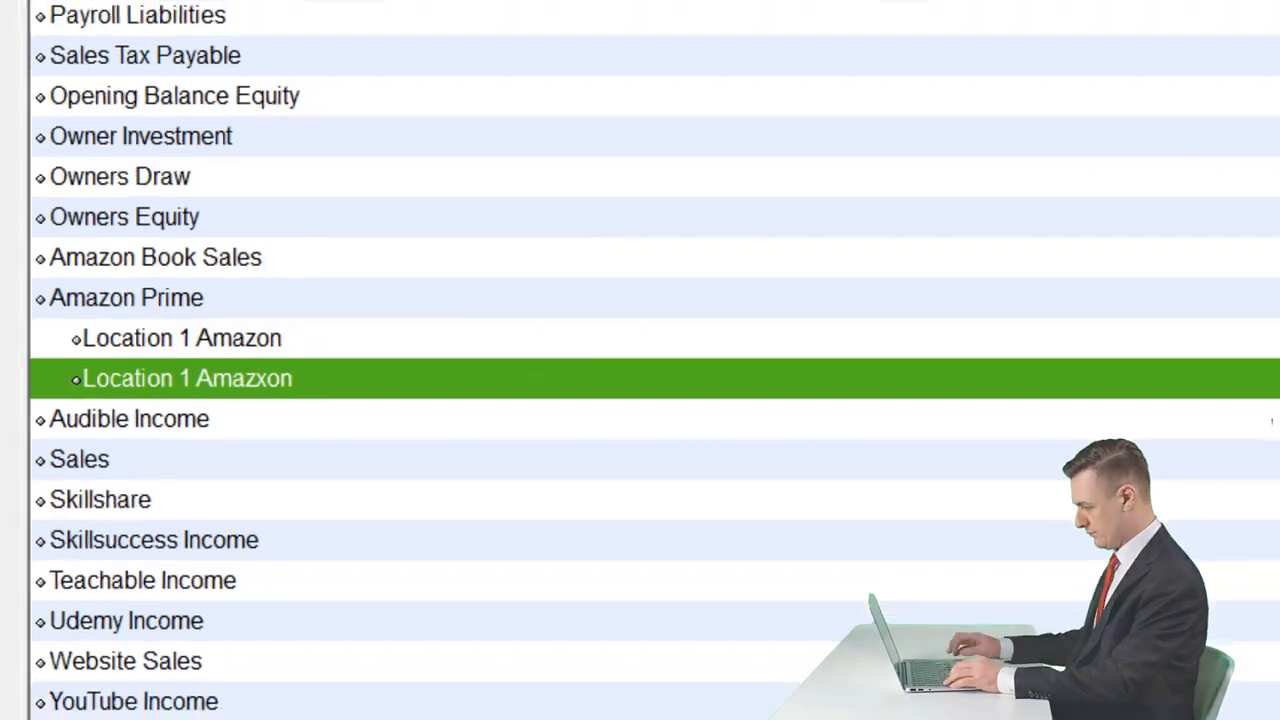
Step: Quick-add Amazon as a vendor payee for the 8/29/2022 deposit and assign the deposit to an Amazon Prime subaccount
{"action": "left_click", "coordinate": [1267, 57]}
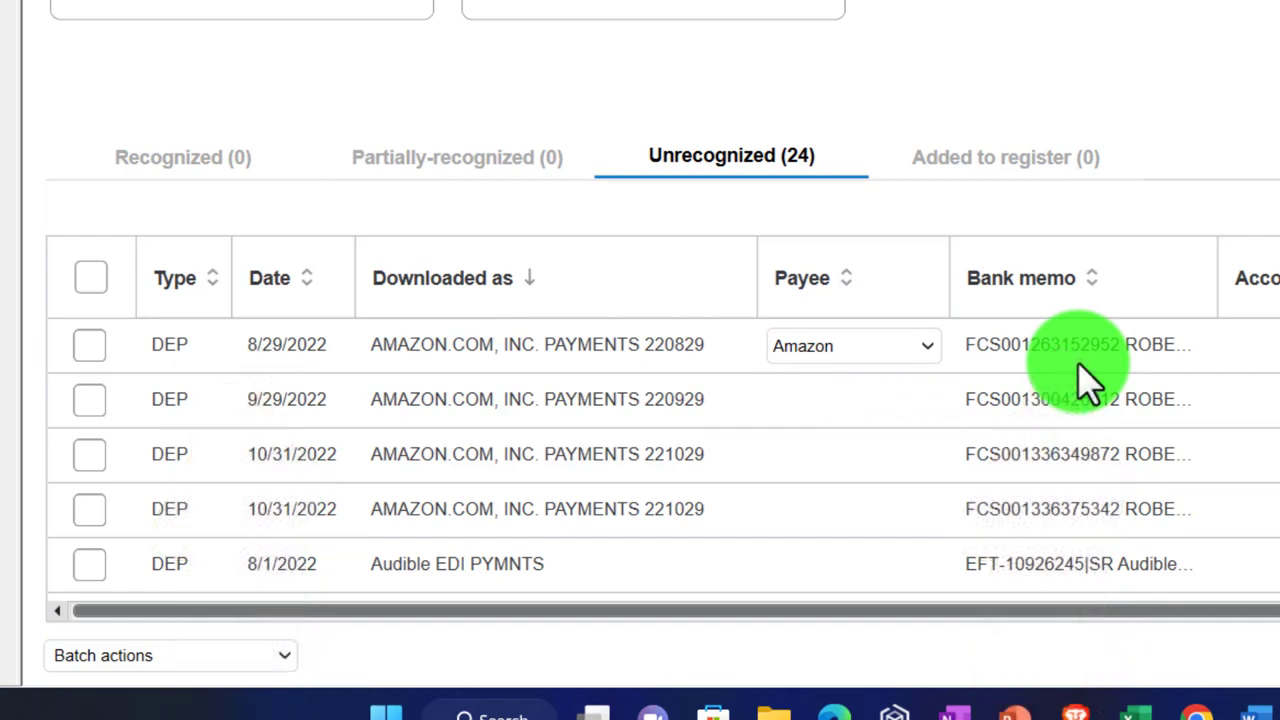
{"action": "key", "text": "Tab"}
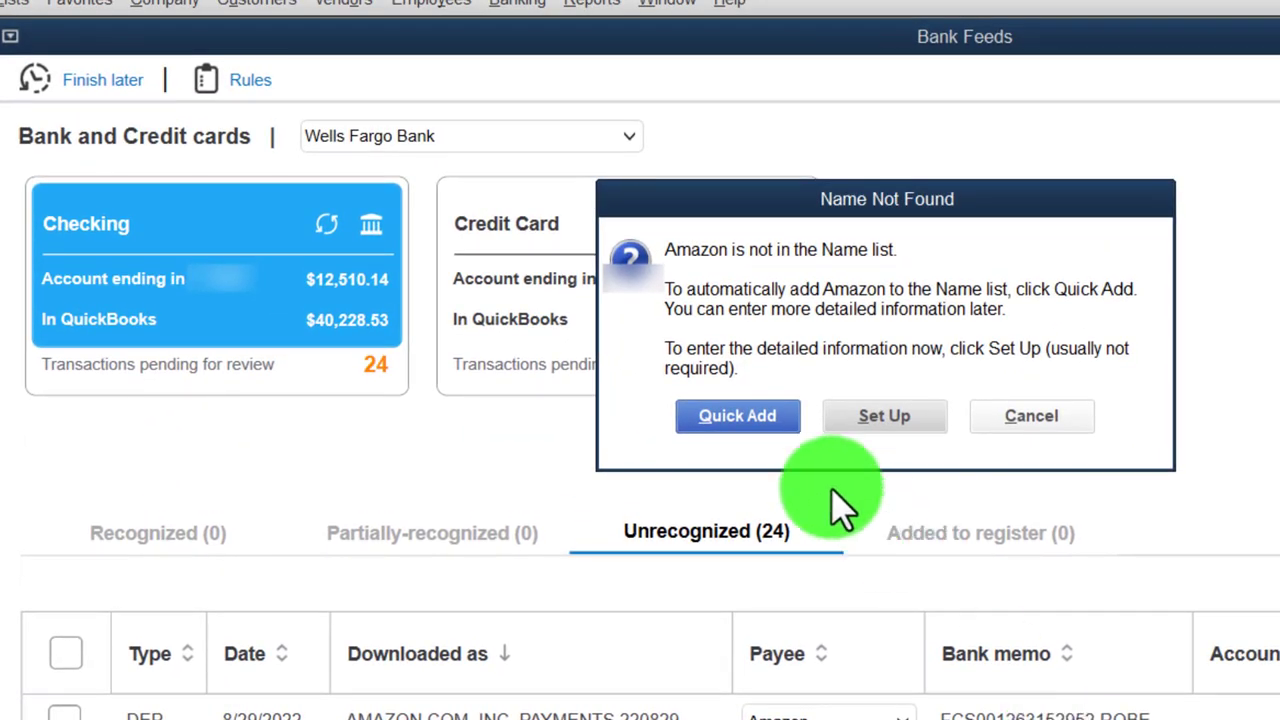
{"action": "left_click", "coordinate": [755, 141]}
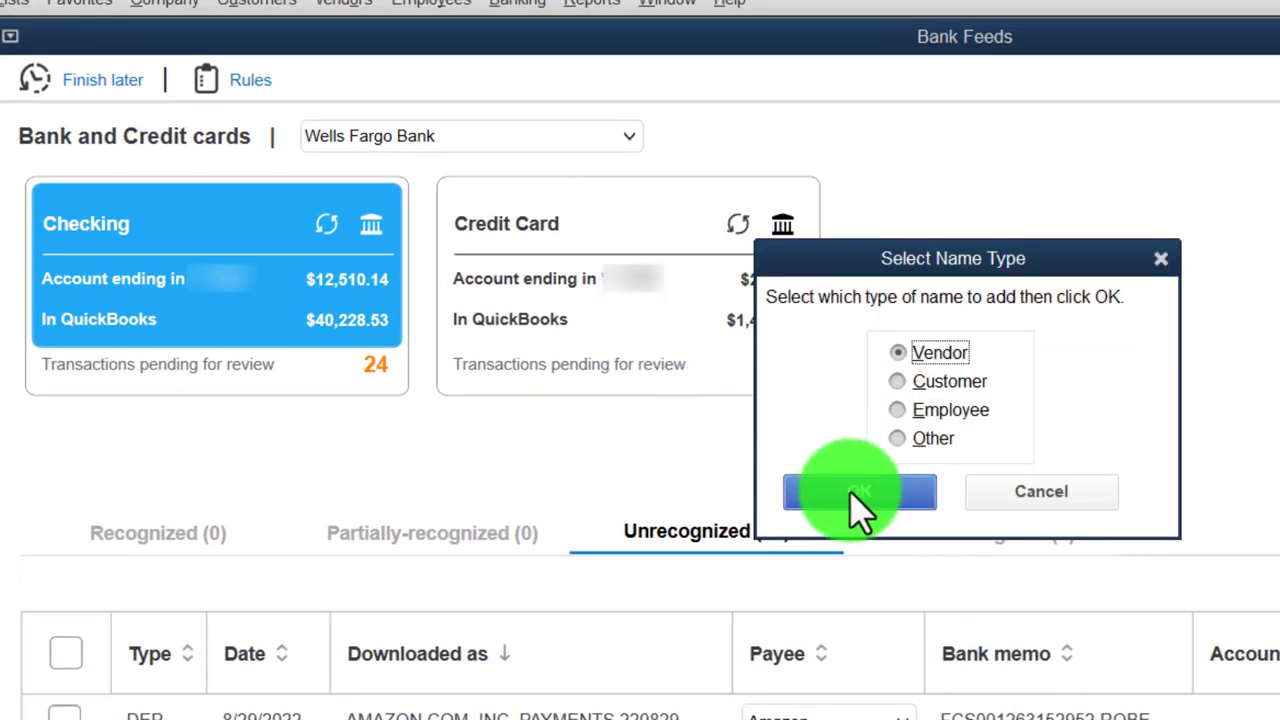
{"action": "left_click", "coordinate": [860, 492]}
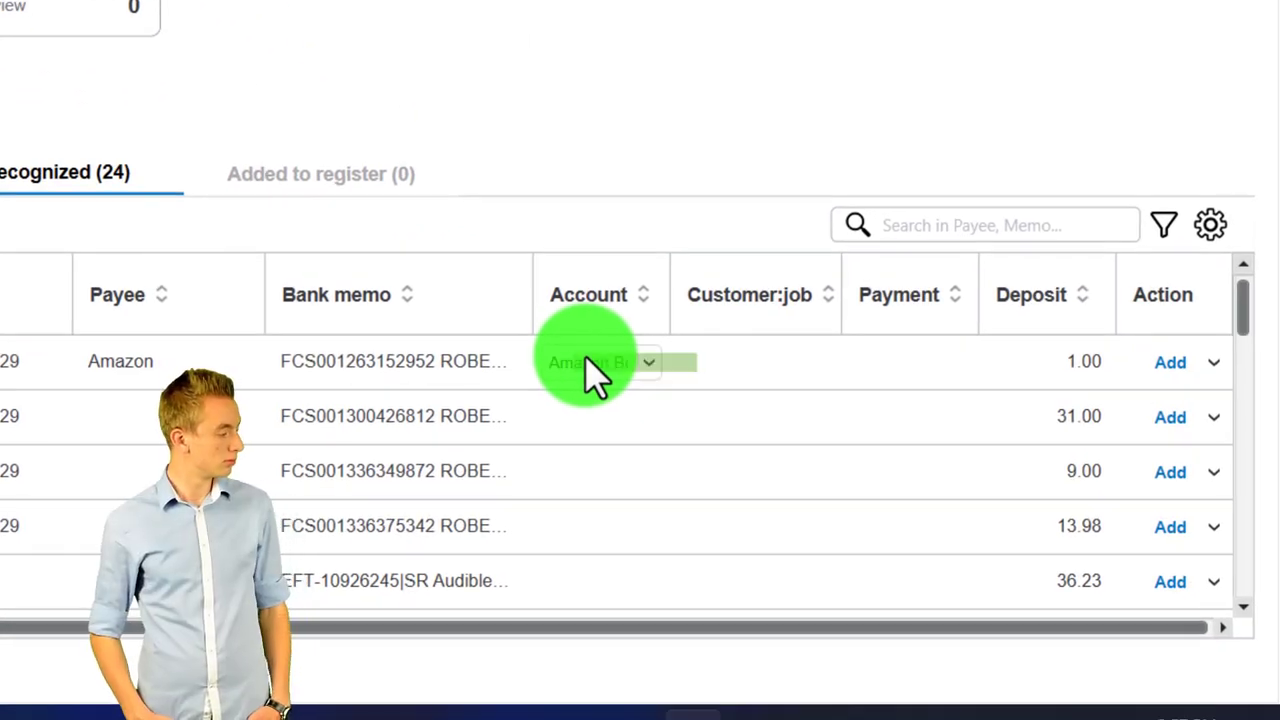
{"action": "left_click", "coordinate": [650, 362]}
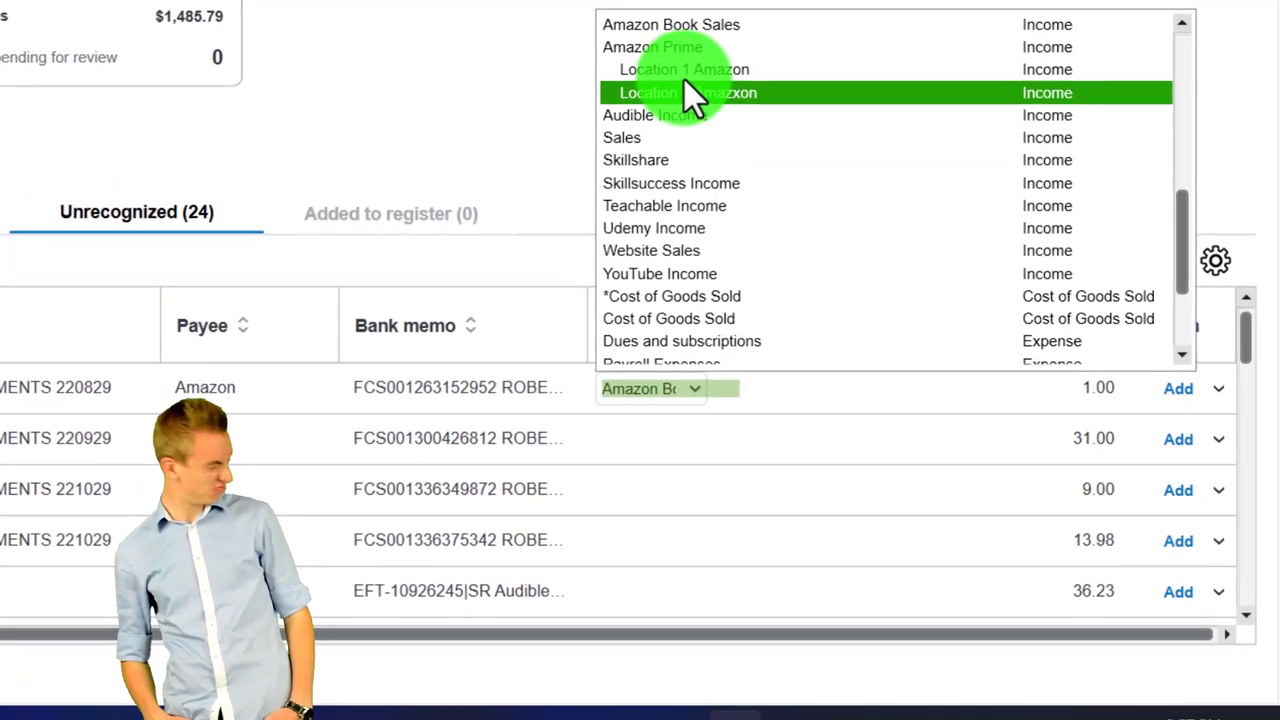
{"action": "left_click", "coordinate": [768, 76]}
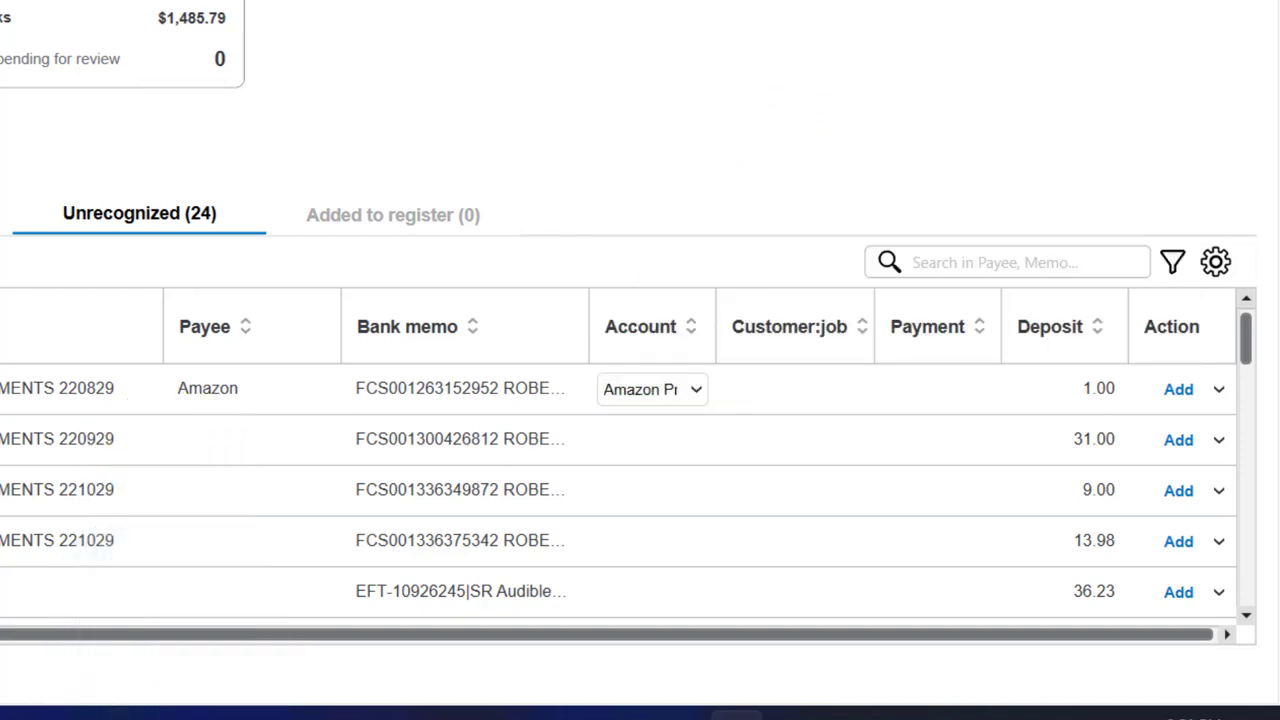
Step: Rename the Location 1 Amazxon account to Location 2 Amazon in the Chart of Accounts and save it
{"action": "left_click", "coordinate": [137, 57]}
{"action": "mouse_move", "coordinate": [214, 43]}
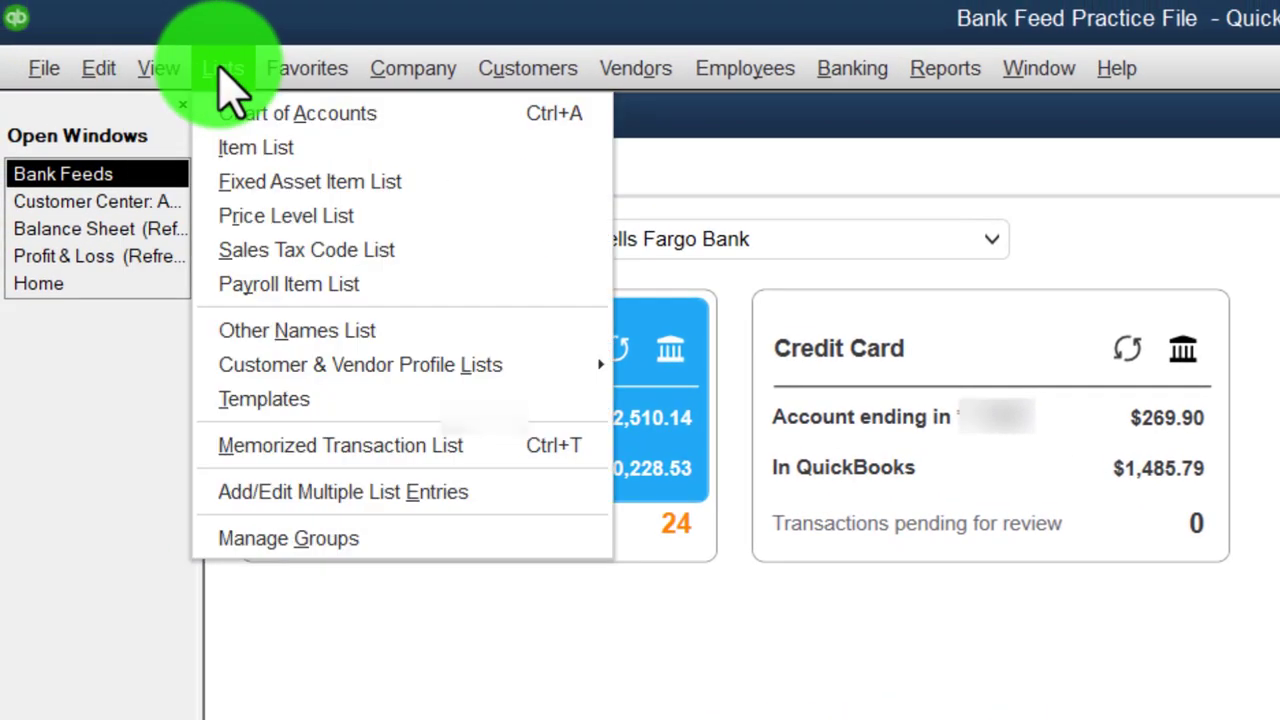
{"action": "left_click", "coordinate": [238, 115]}
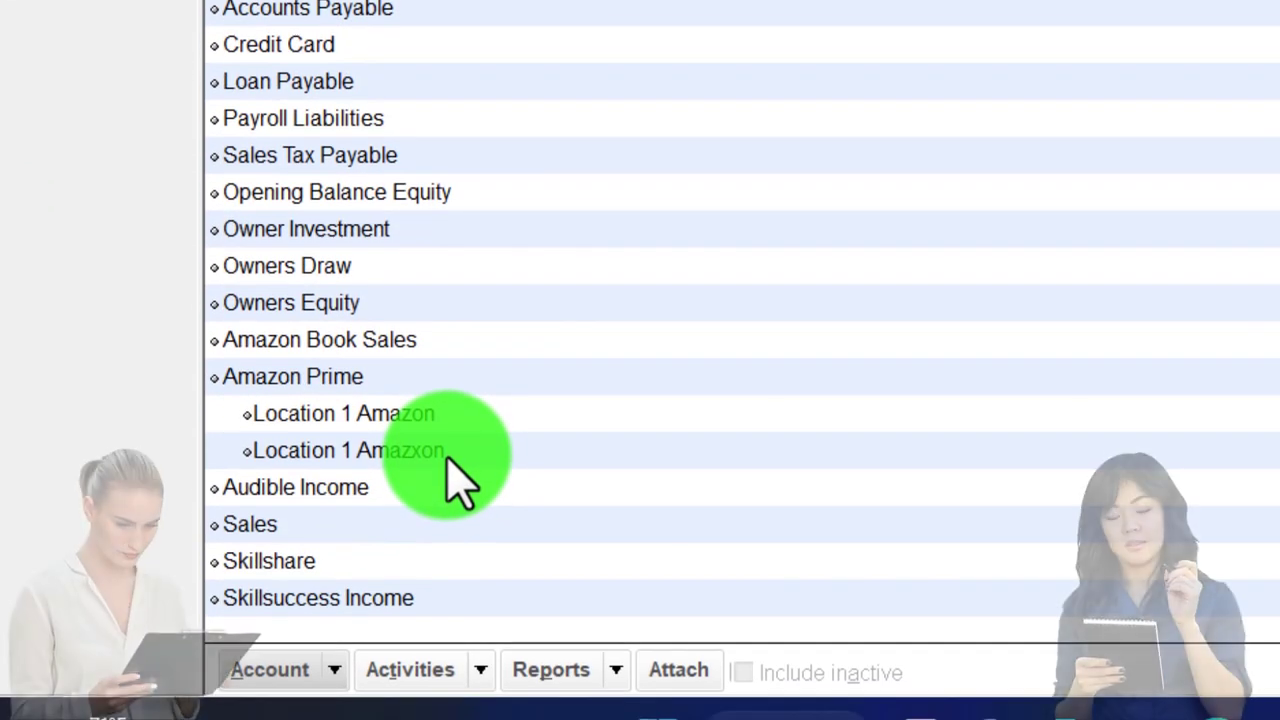
{"action": "left_click", "coordinate": [459, 484]}
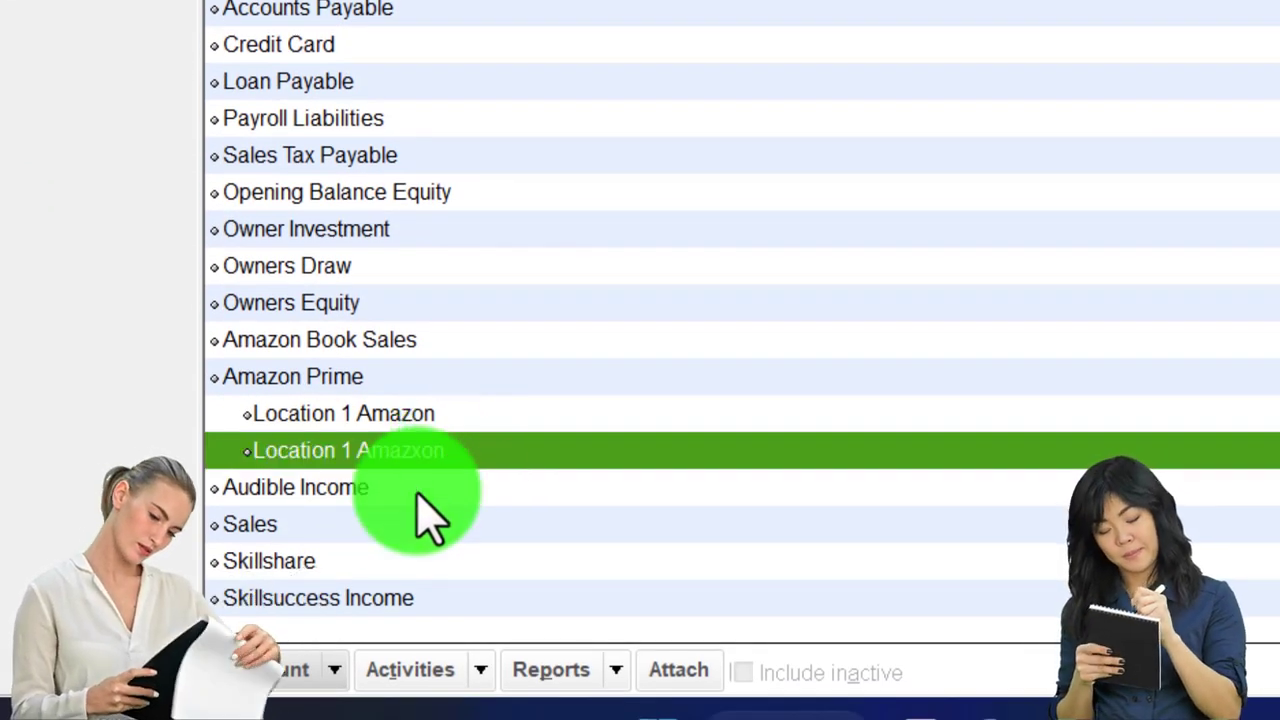
{"action": "left_click", "coordinate": [288, 669]}
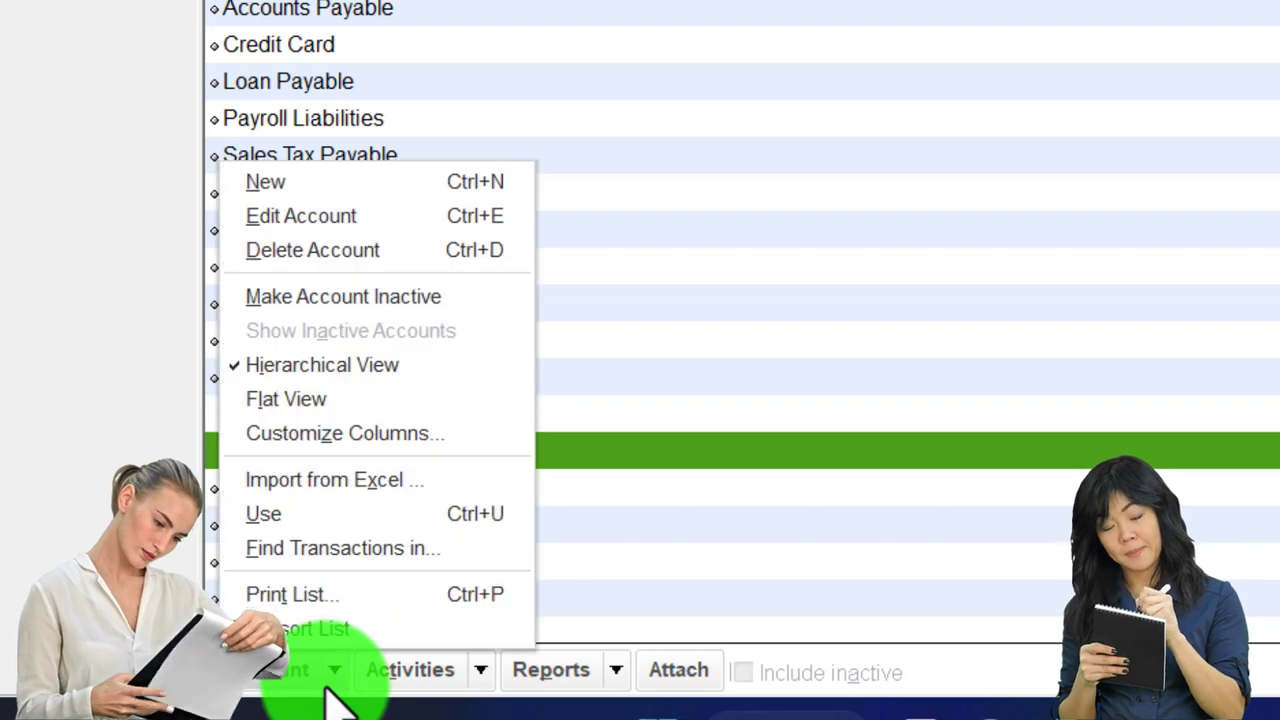
{"action": "left_click", "coordinate": [278, 222]}
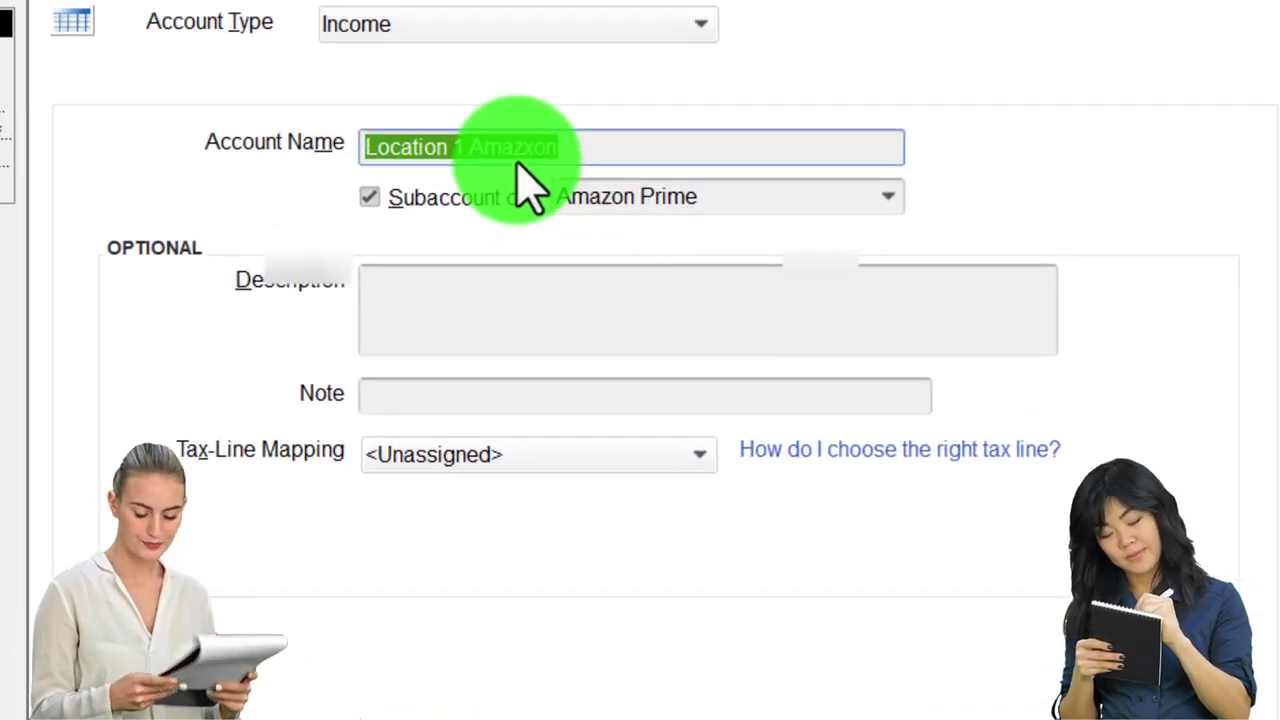
{"action": "left_click", "coordinate": [534, 150]}
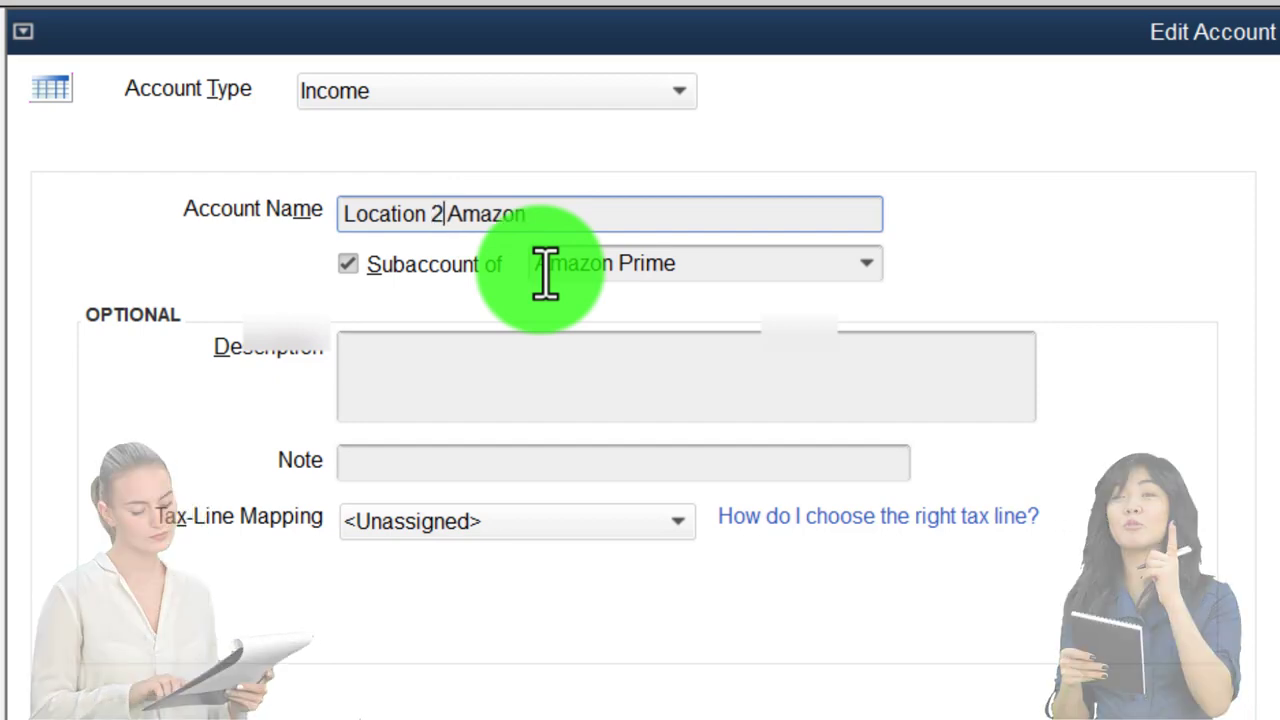
{"action": "left_click", "coordinate": [737, 686]}
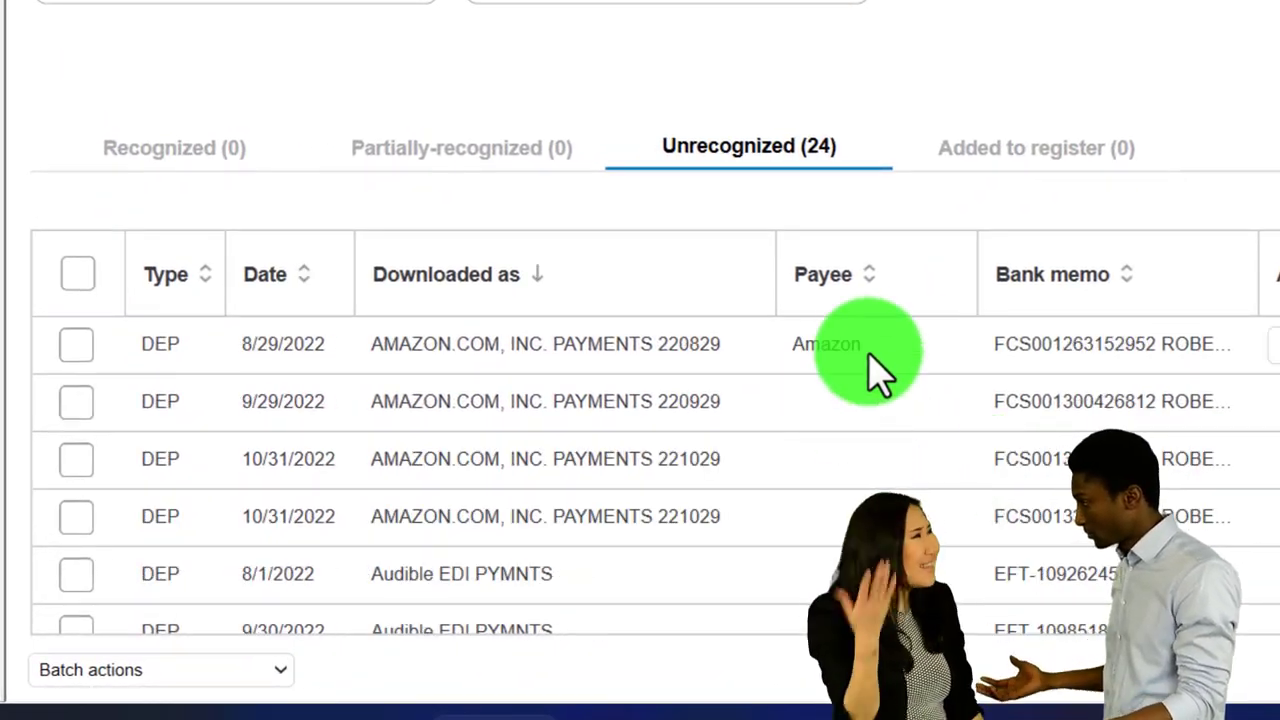
Step: Set the account of the 8/29/2022 Amazon deposit to the Location 1 Amazon subaccount of Amazon Prime
{"action": "left_click", "coordinate": [871, 368]}
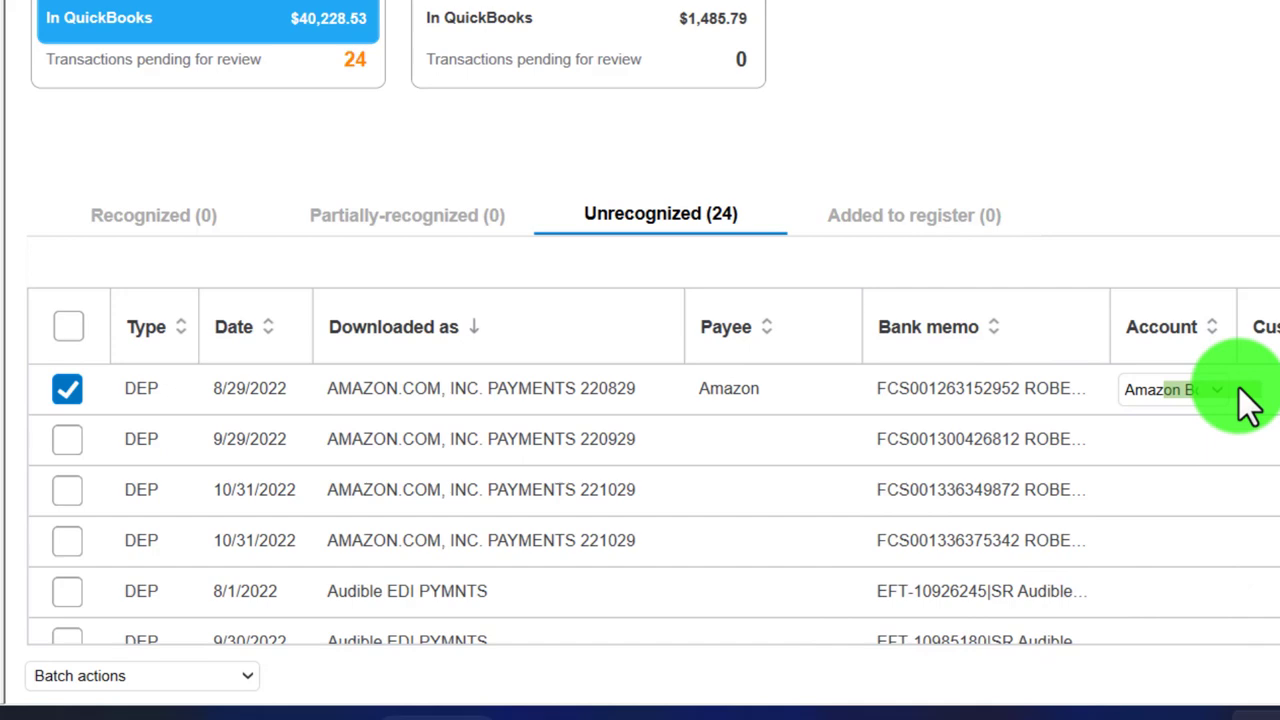
{"action": "left_click", "coordinate": [1180, 390]}
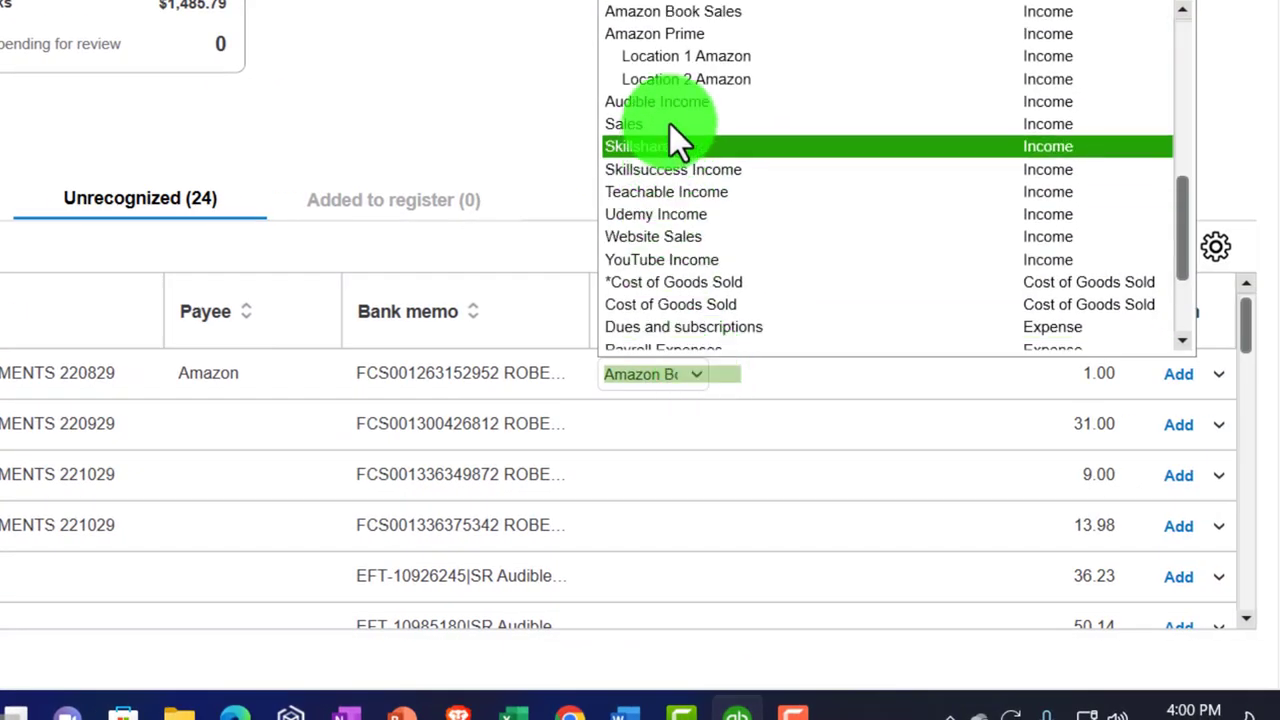
{"action": "left_click", "coordinate": [676, 66]}
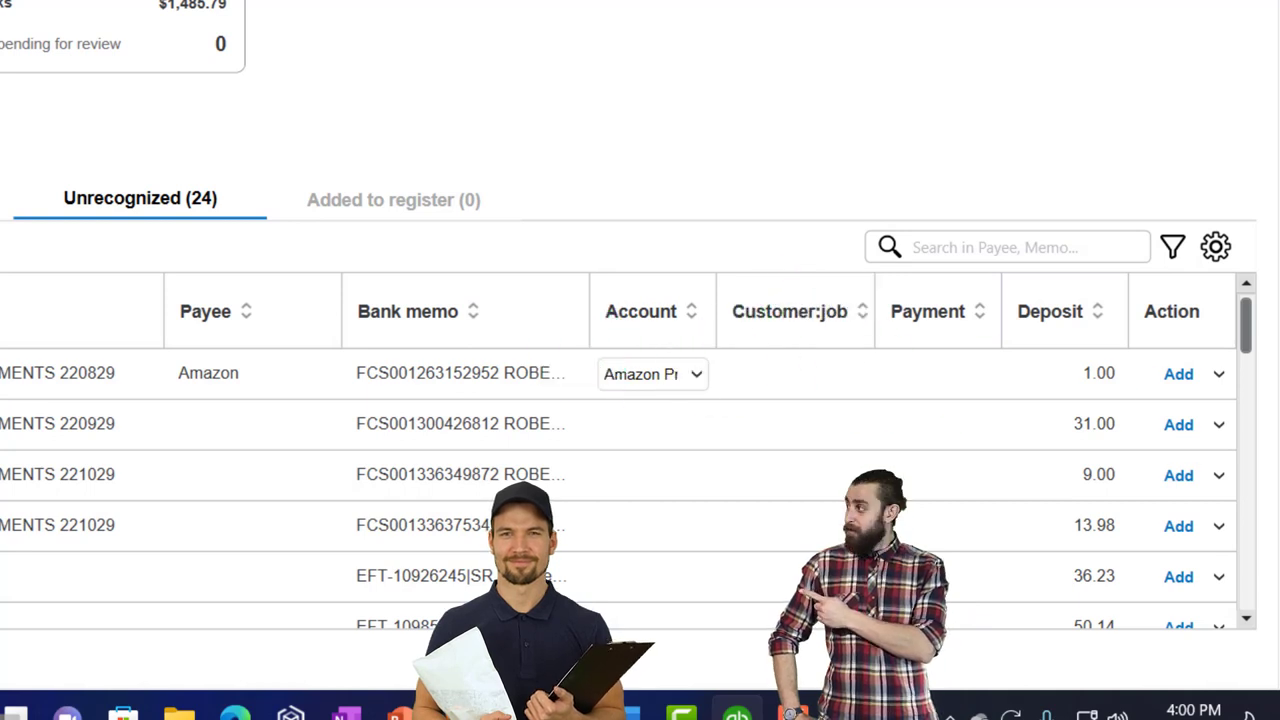
Step: Open the additional details of the 8/29/2022 deposit and start a Money in rule named Amazon L1 from this transaction
{"action": "left_click", "coordinate": [1215, 379]}
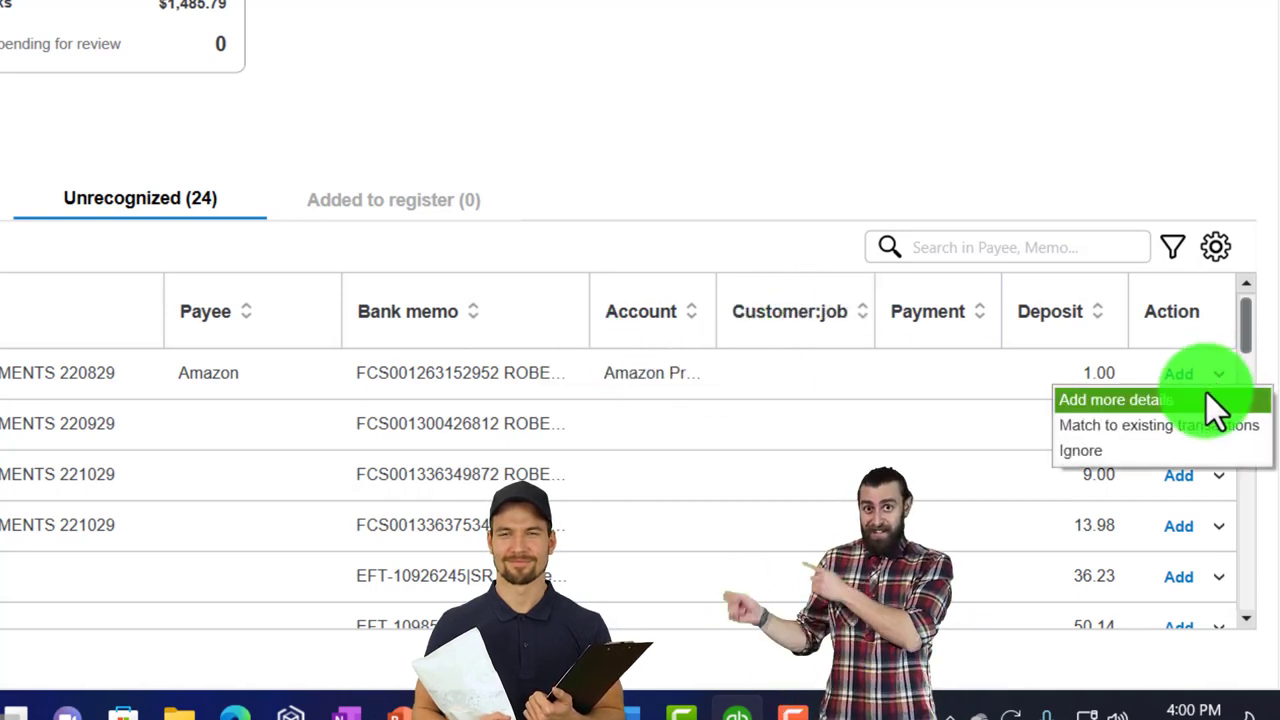
{"action": "left_click", "coordinate": [1206, 396]}
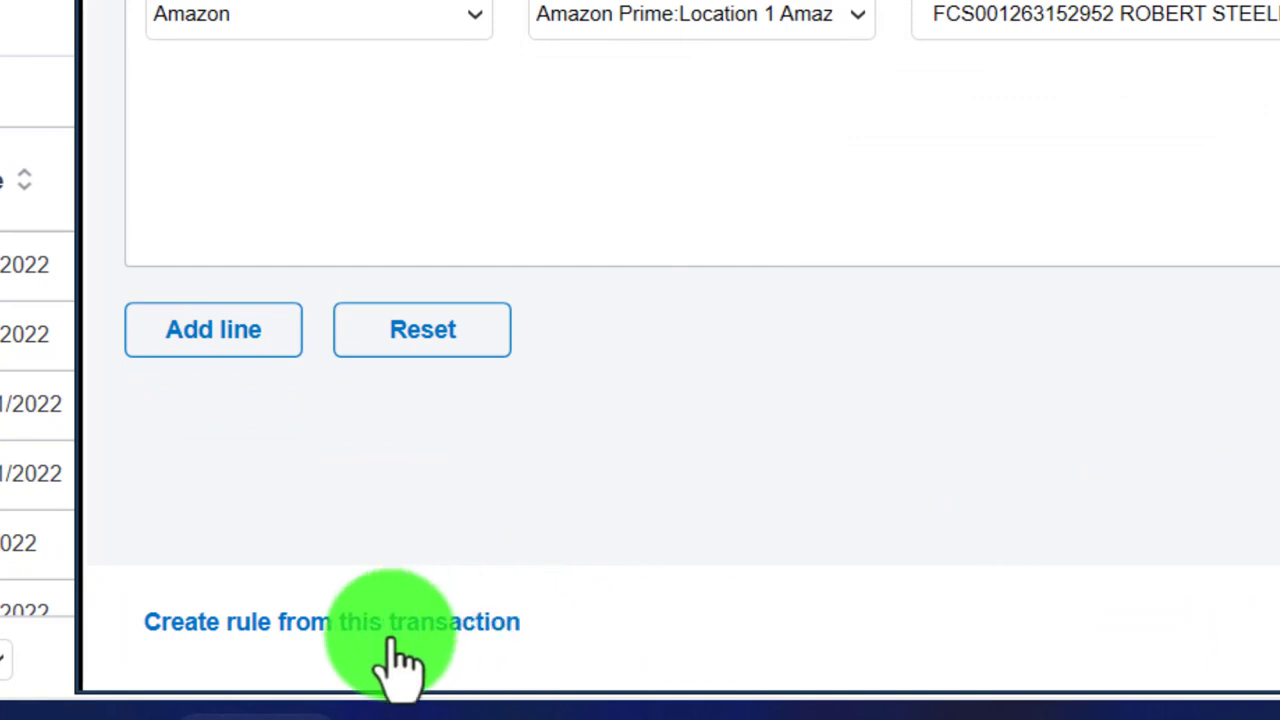
{"action": "left_click", "coordinate": [388, 636]}
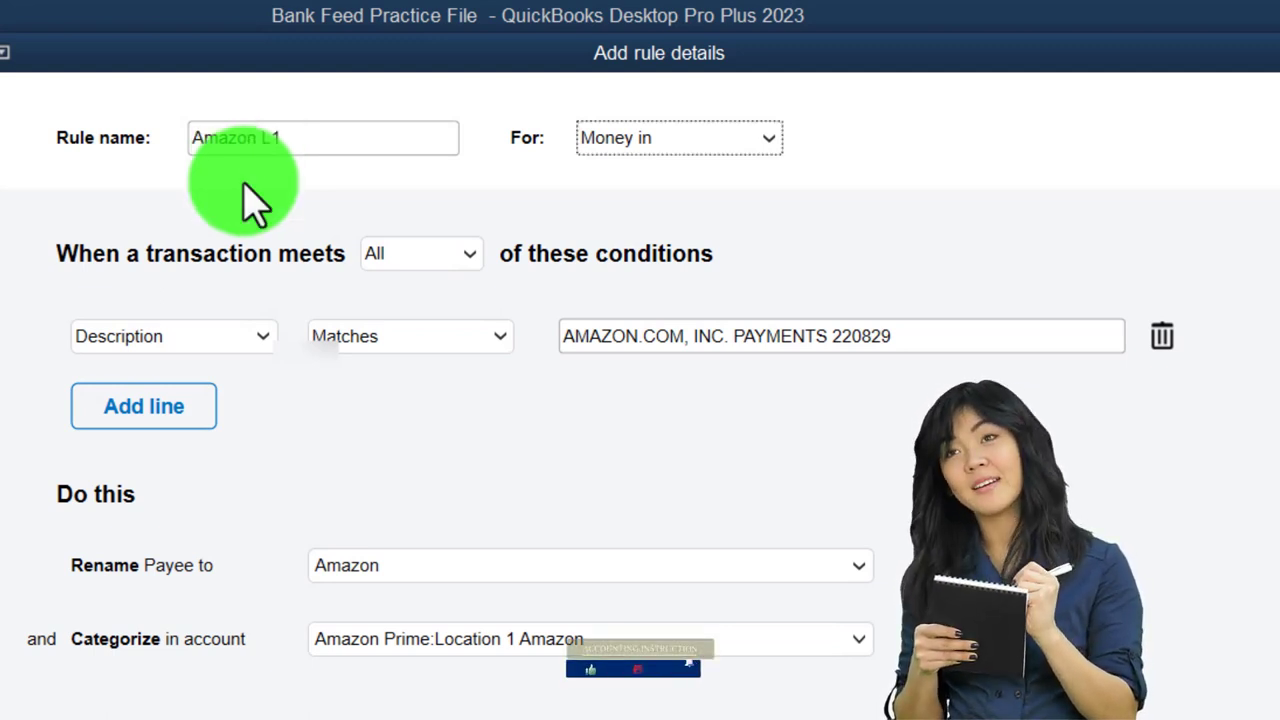
Step: Set the rule's first condition to Description Contains AMAZON
{"action": "left_click", "coordinate": [250, 337]}
{"action": "left_click", "coordinate": [205, 405]}
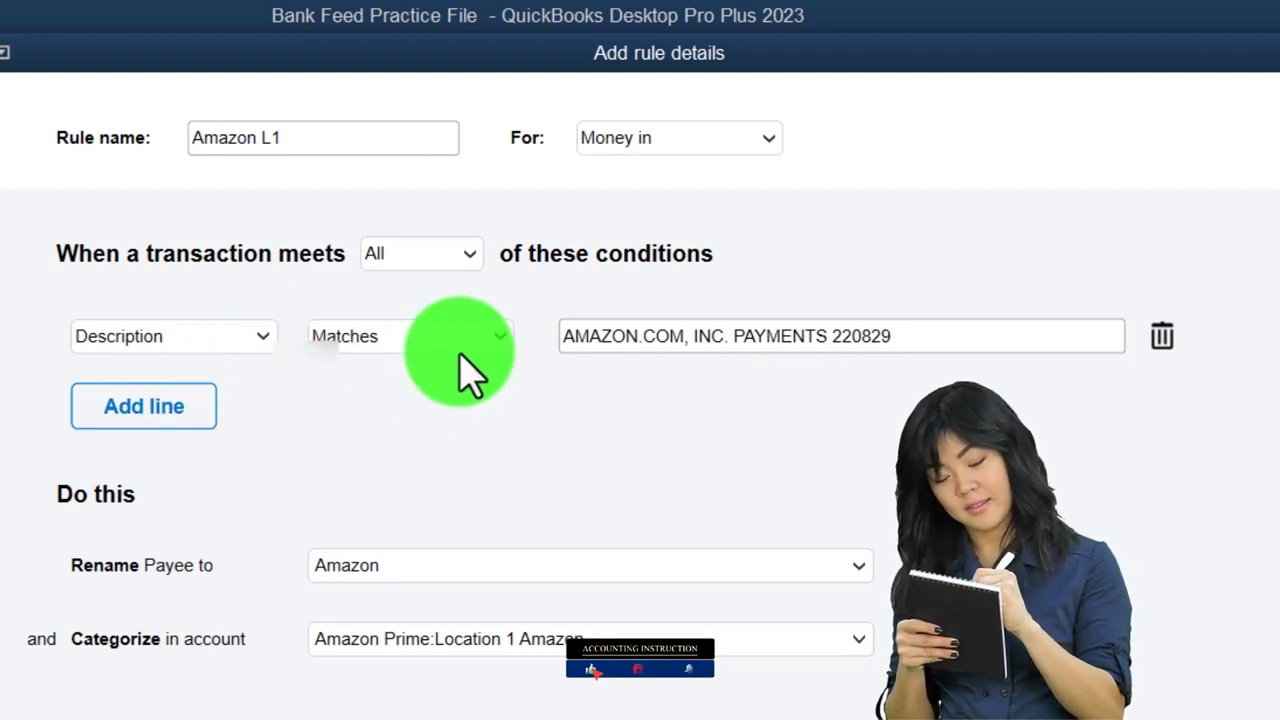
{"action": "left_click", "coordinate": [485, 352]}
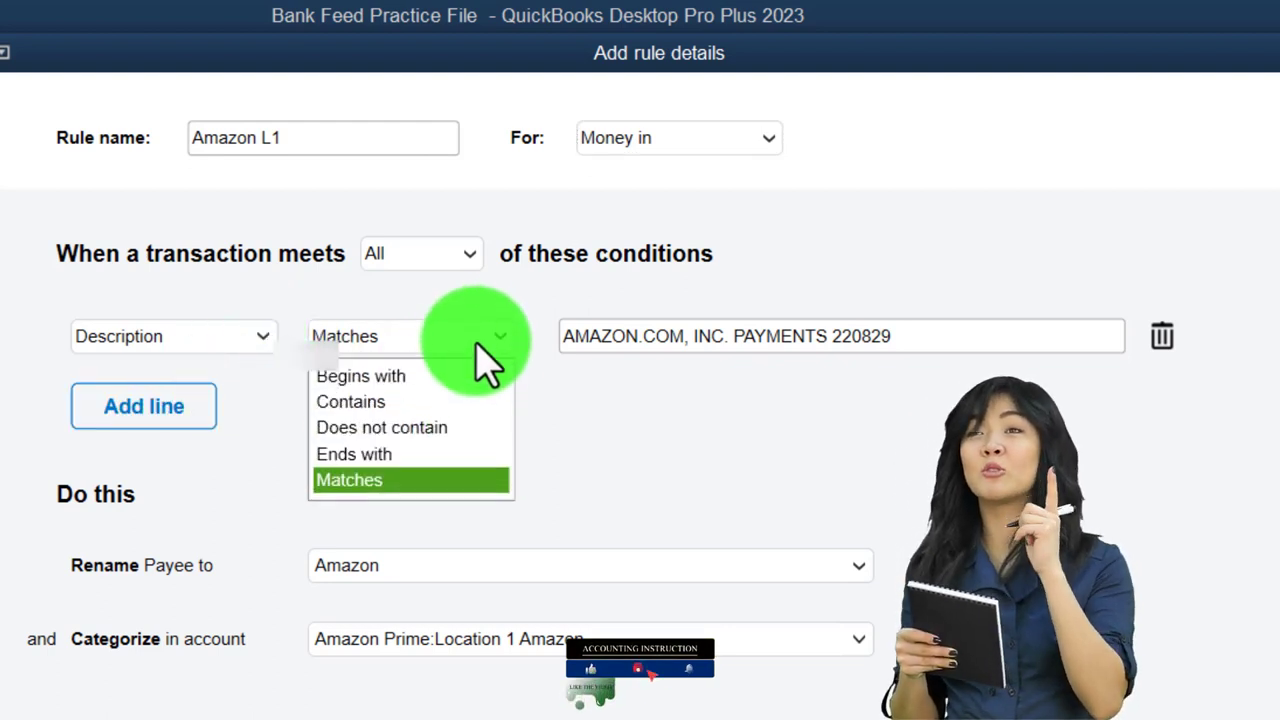
{"action": "left_click", "coordinate": [405, 402]}
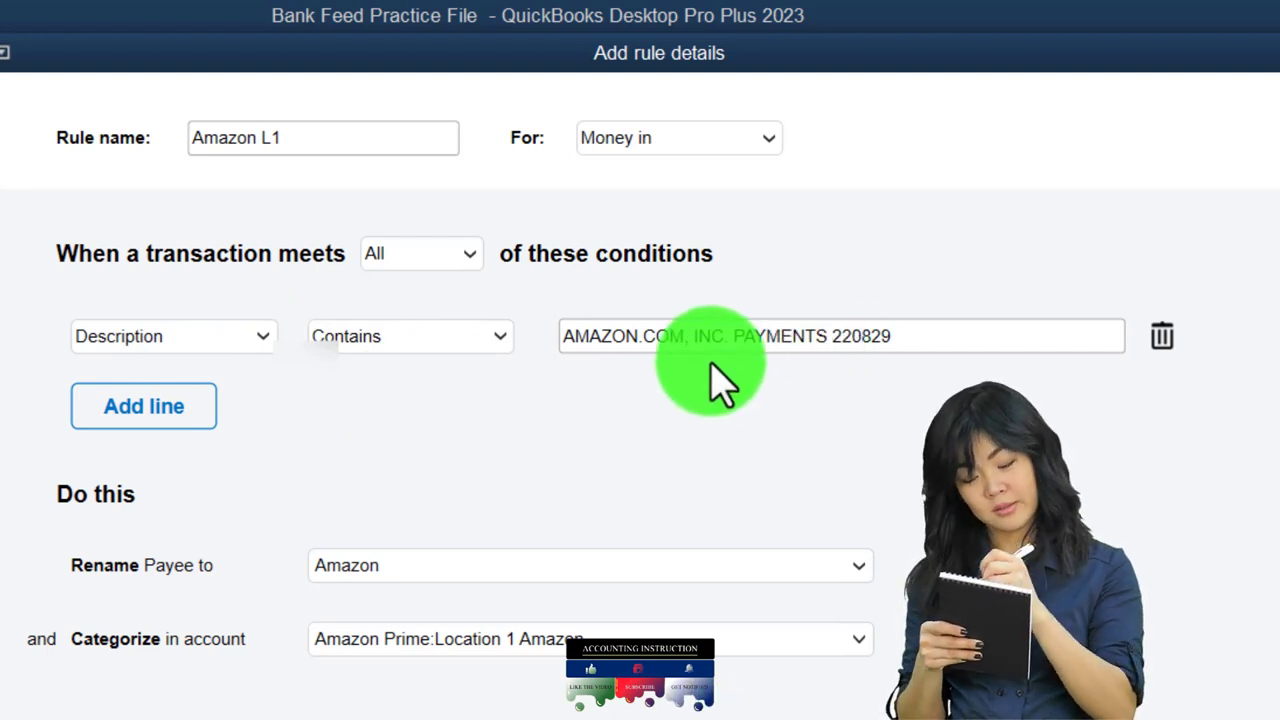
{"action": "left_click_drag", "start_coordinate": [512, 70], "coordinate": [748, 82]}
{"action": "double_click", "coordinate": [836, 346]}
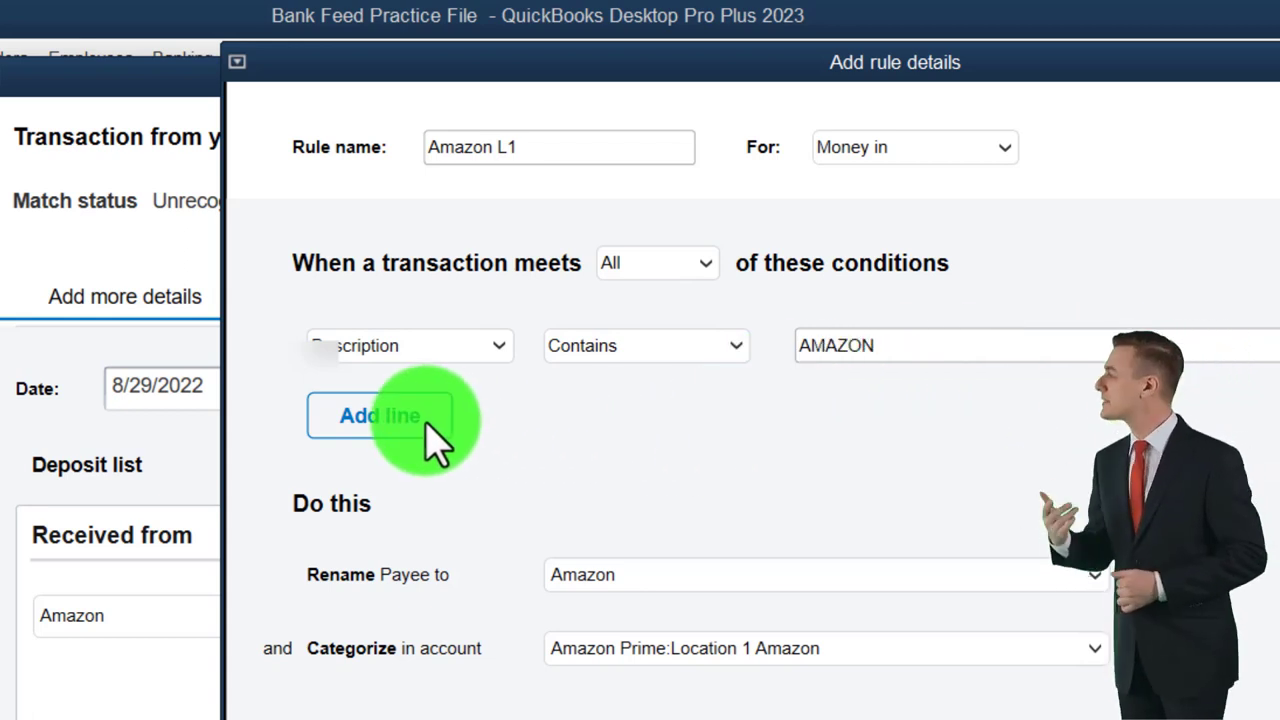
Step: Add a second rule condition requiring that the Memo Contains 126
{"action": "left_click", "coordinate": [378, 422]}
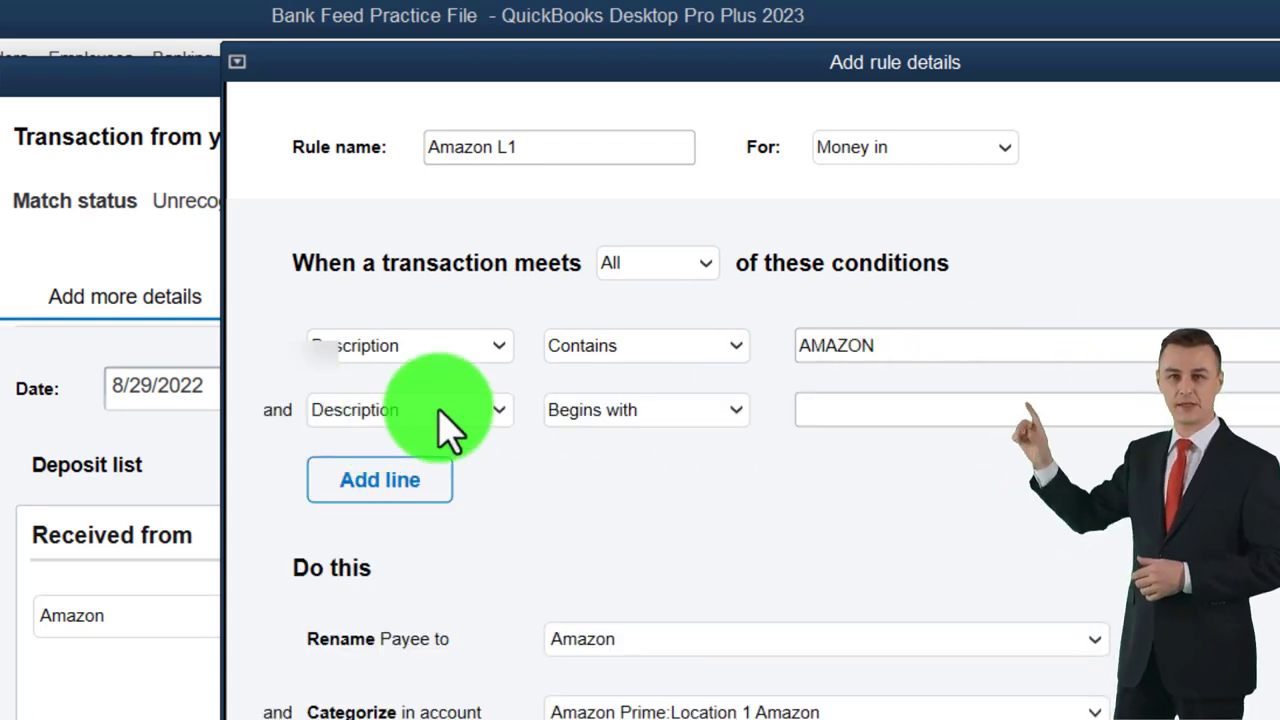
{"action": "left_click_drag", "start_coordinate": [567, 66], "coordinate": [637, 483]}
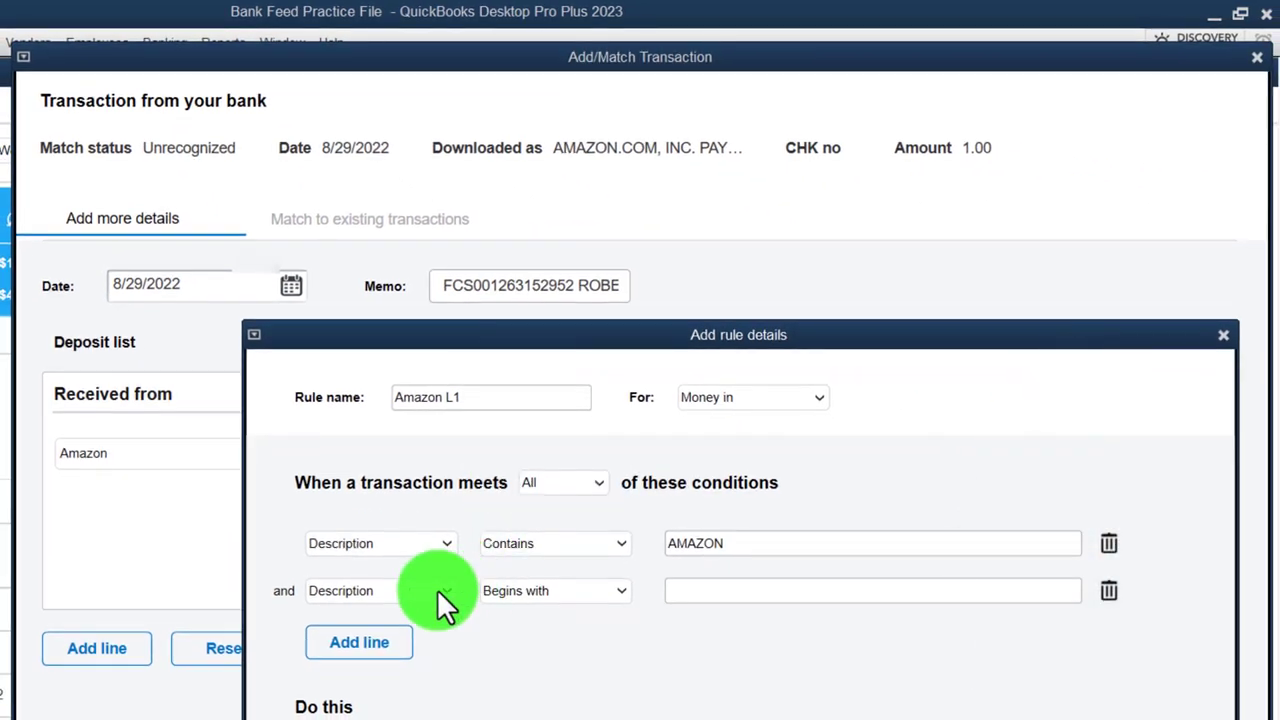
{"action": "left_click", "coordinate": [437, 589]}
{"action": "left_click", "coordinate": [391, 659]}
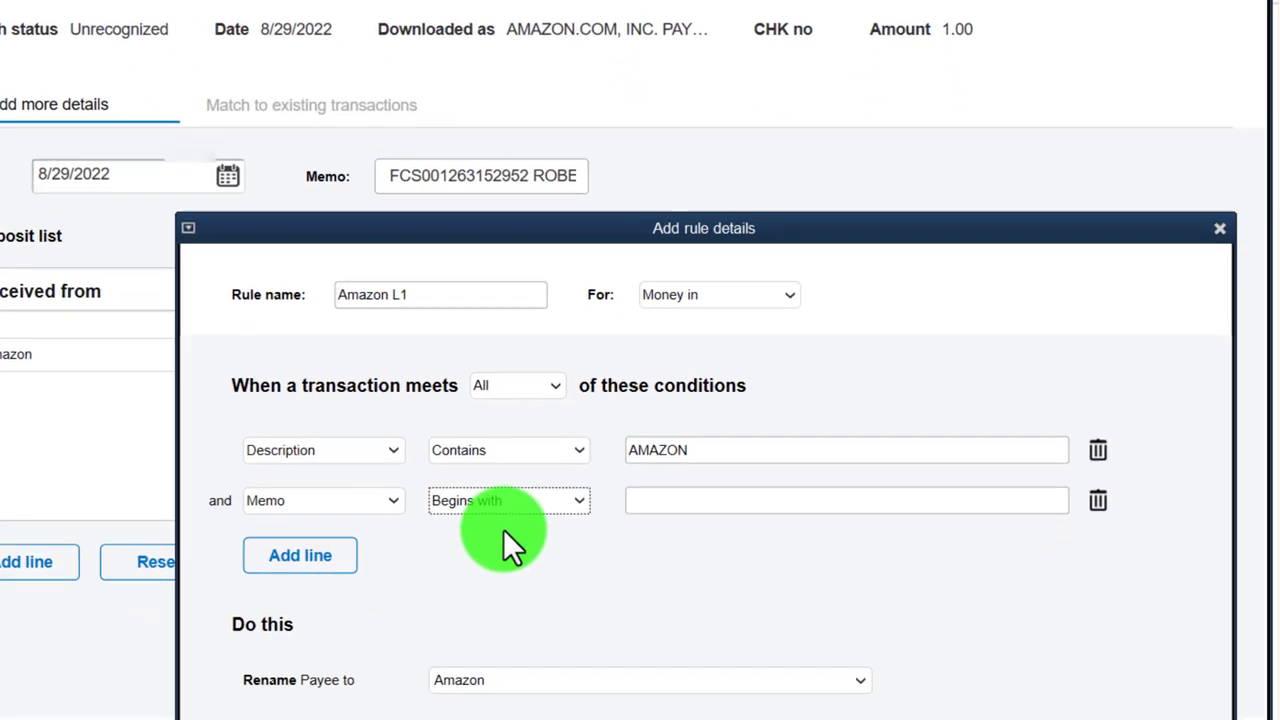
{"action": "left_click", "coordinate": [590, 600]}
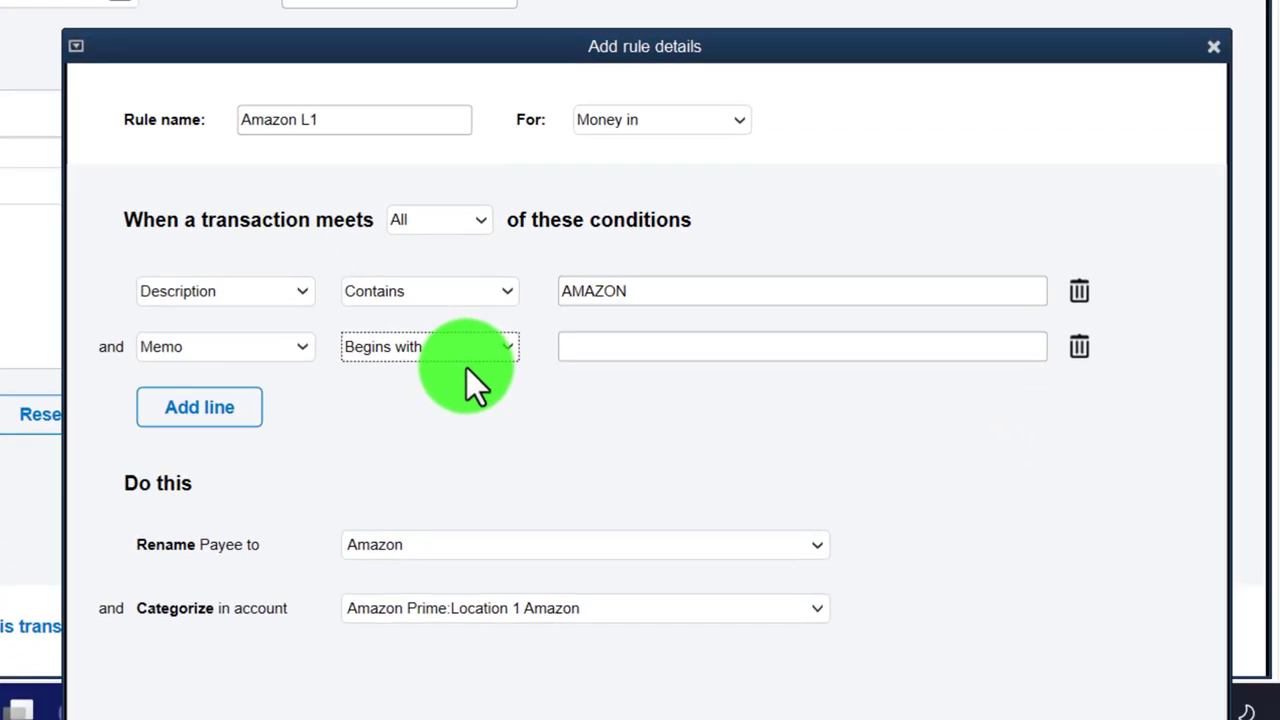
{"action": "left_click", "coordinate": [494, 318]}
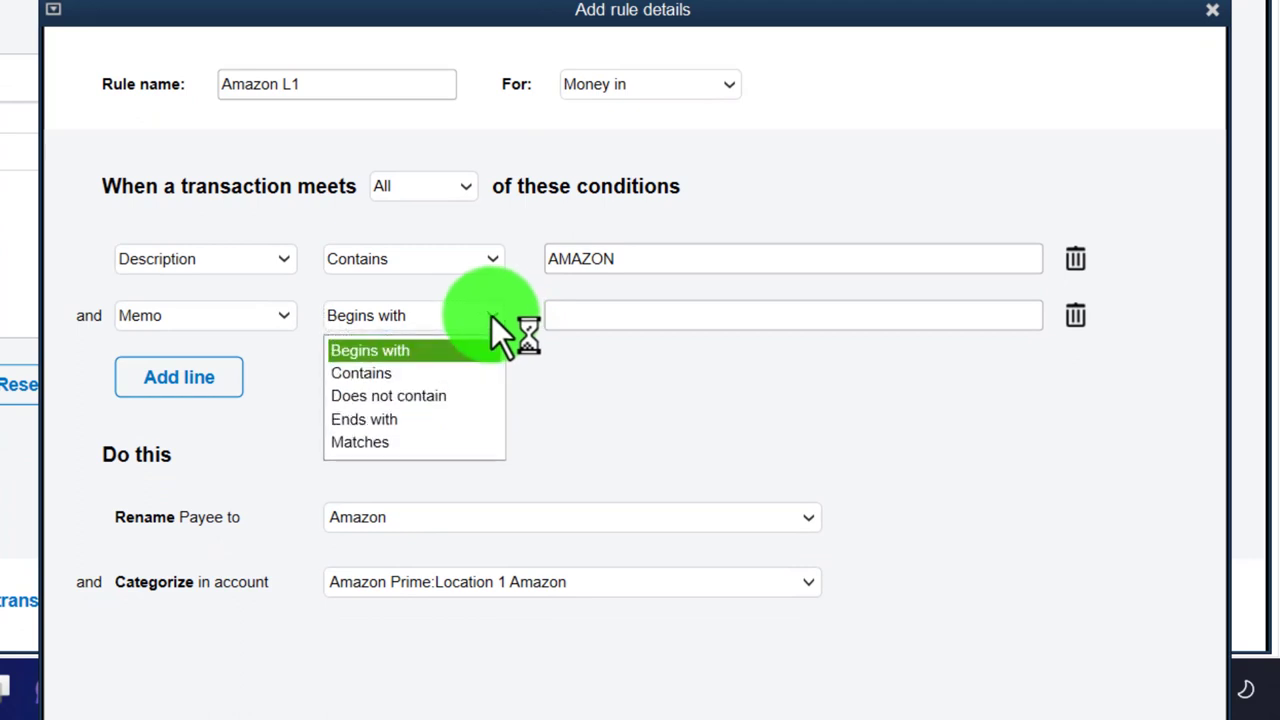
{"action": "left_click", "coordinate": [421, 370]}
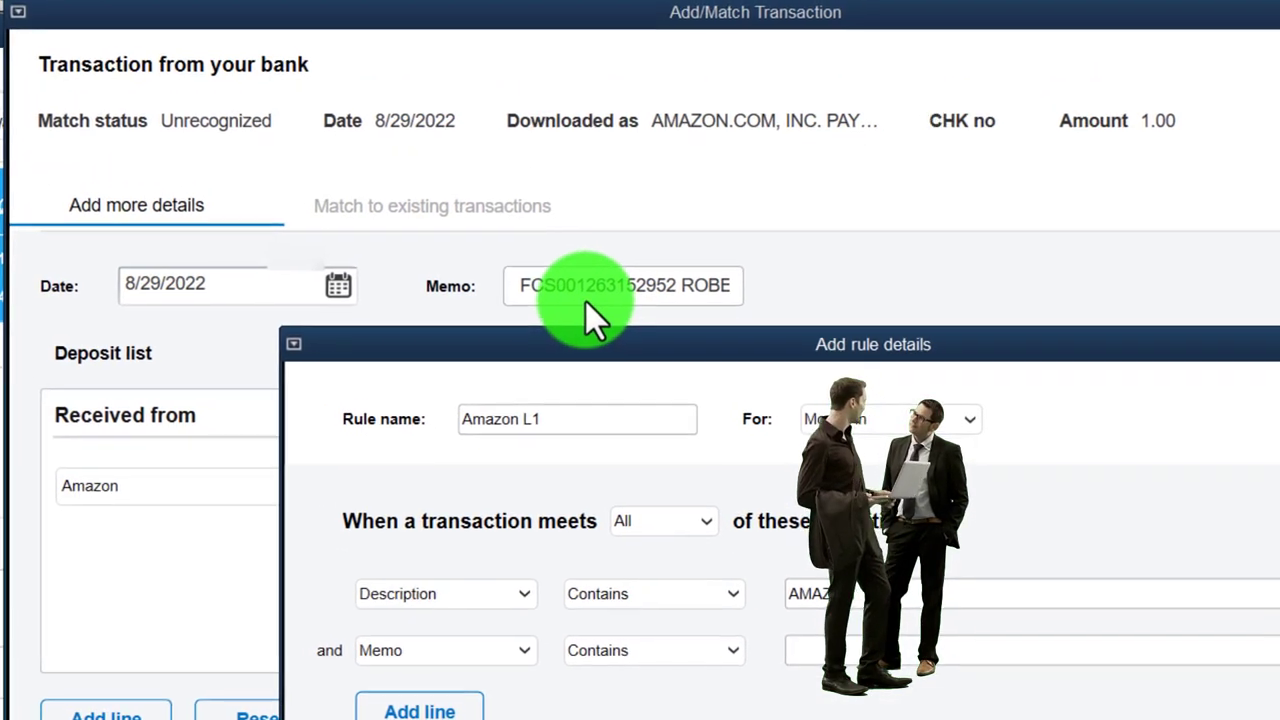
{"action": "type", "text": "126"}
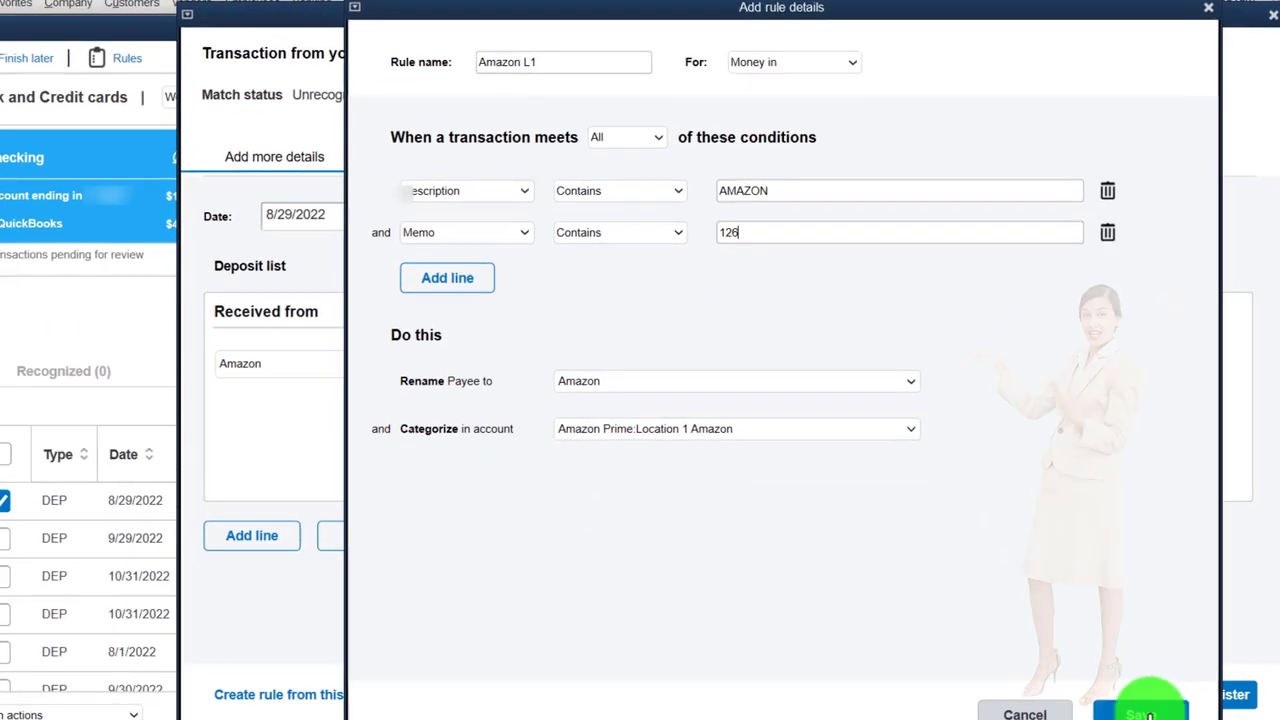
Step: Save the Amazon L1 rule and add the 8/29/2022 deposit to the register
{"action": "left_click", "coordinate": [1142, 706]}
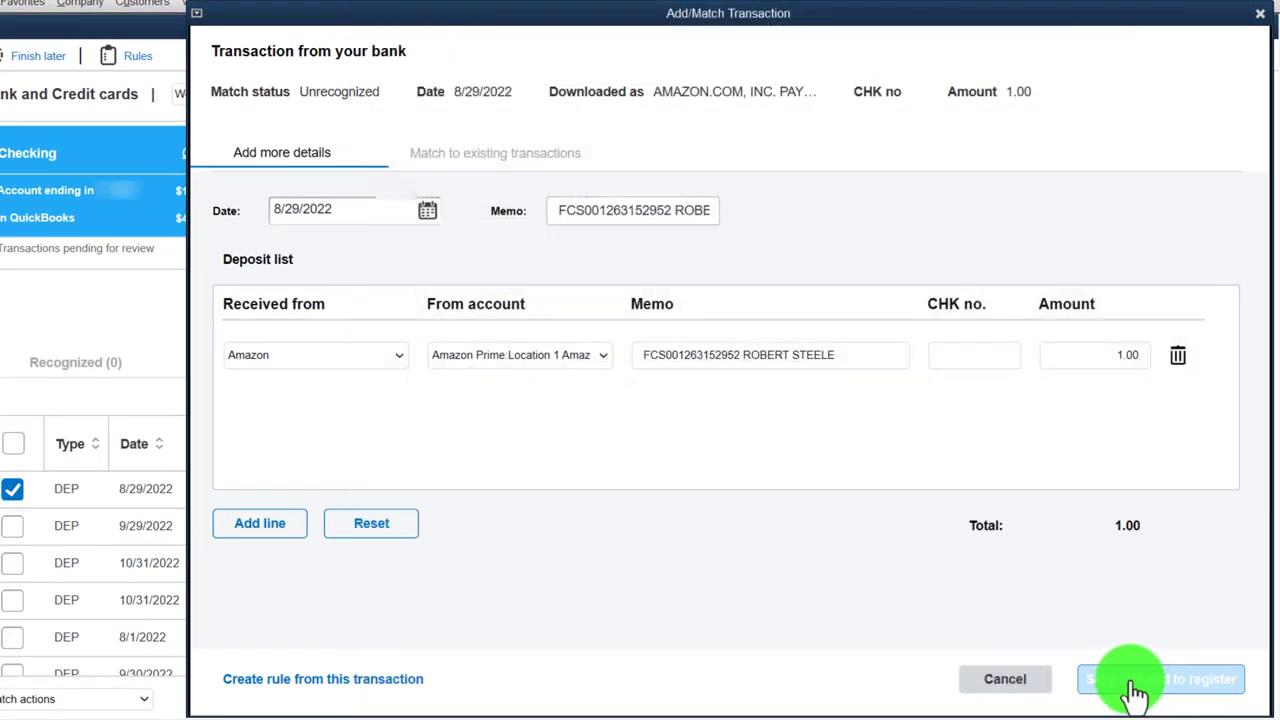
{"action": "left_click", "coordinate": [1135, 690]}
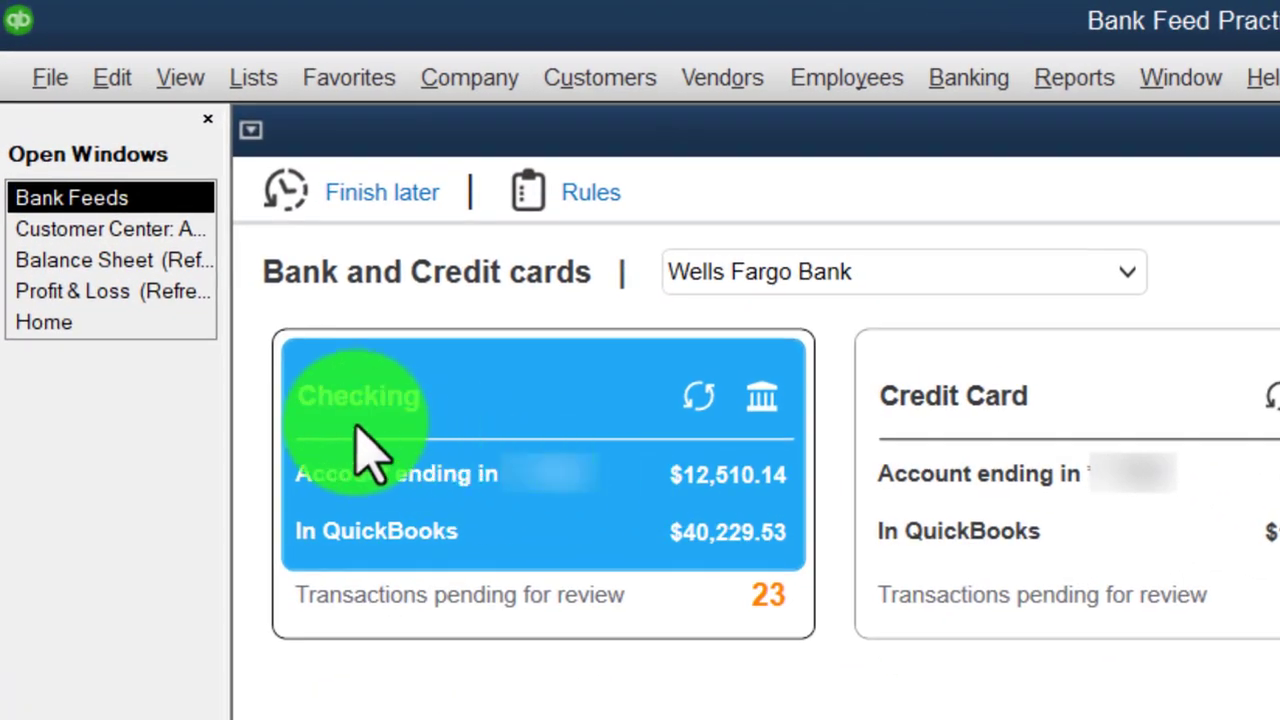
Step: Check the Amazon income in the Profit & Loss report and return to the bank feeds
{"action": "left_click", "coordinate": [120, 295]}
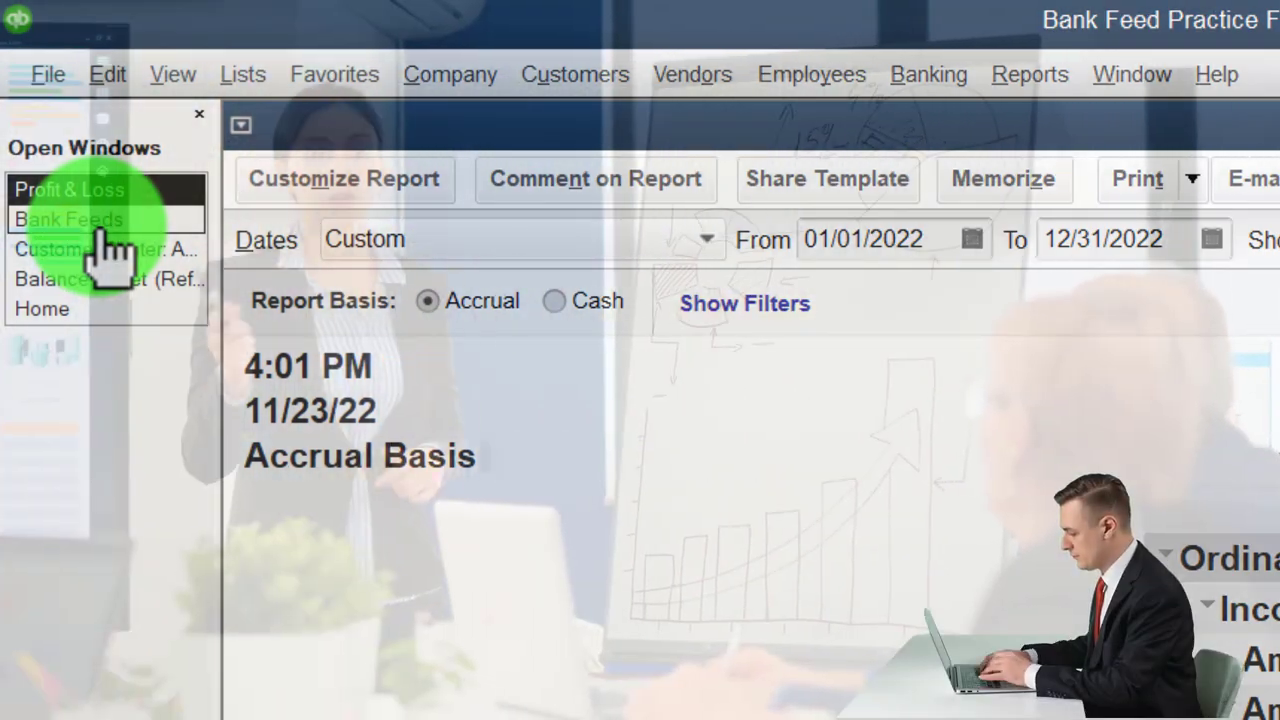
{"action": "left_click", "coordinate": [98, 222]}
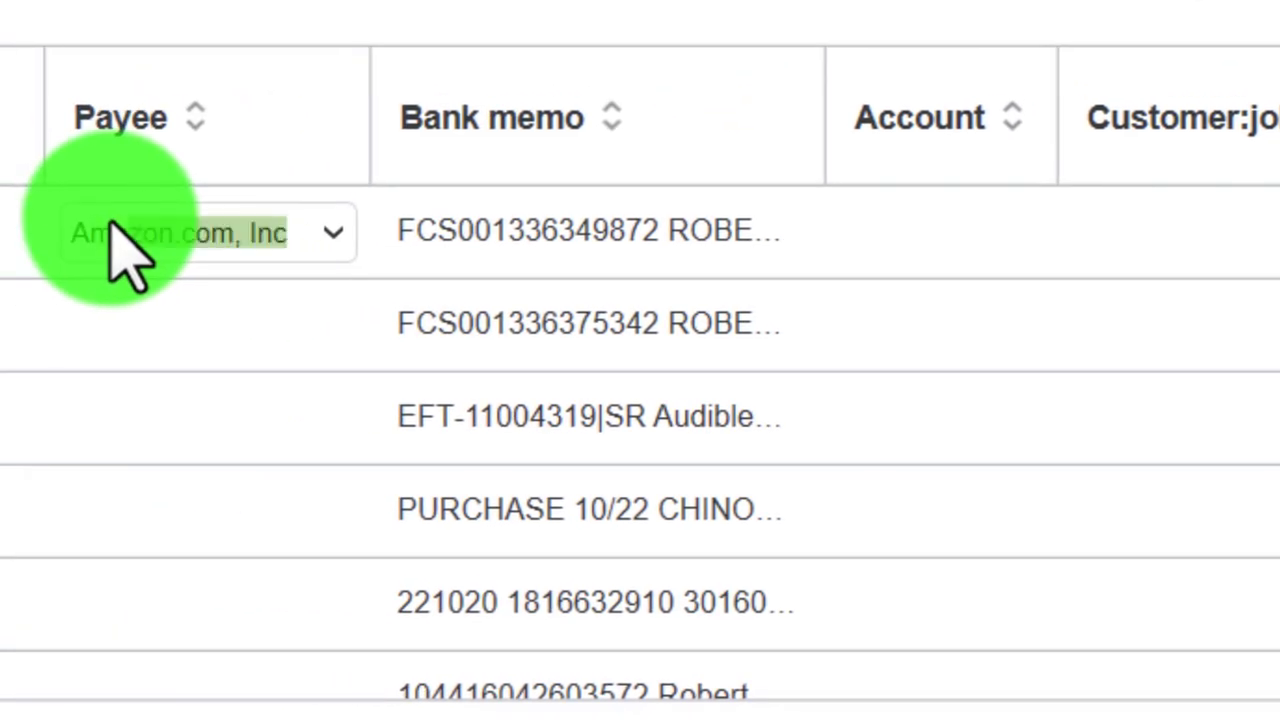
Step: Assign the vendor Amazon as payee and the Amazon Prime subaccount Location 2 Amazon as account to the 9.00 Amazon deposit
{"action": "left_click", "coordinate": [333, 234]}
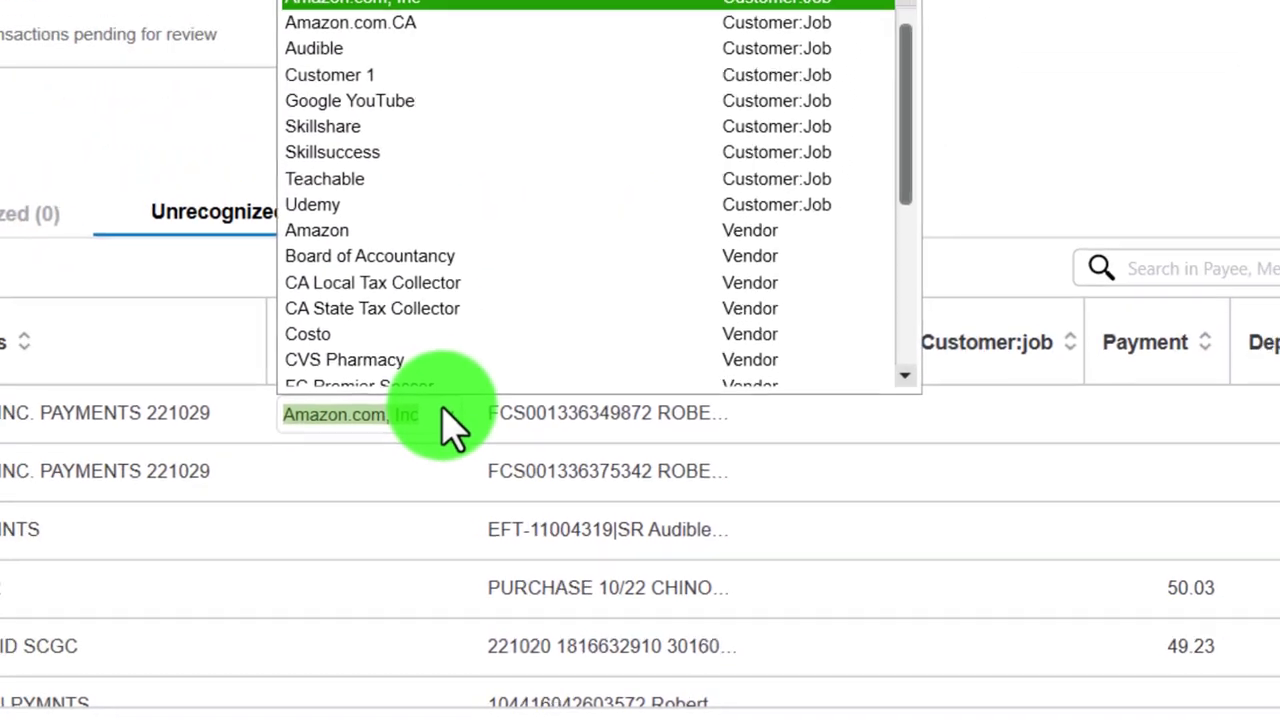
{"action": "left_click", "coordinate": [365, 231]}
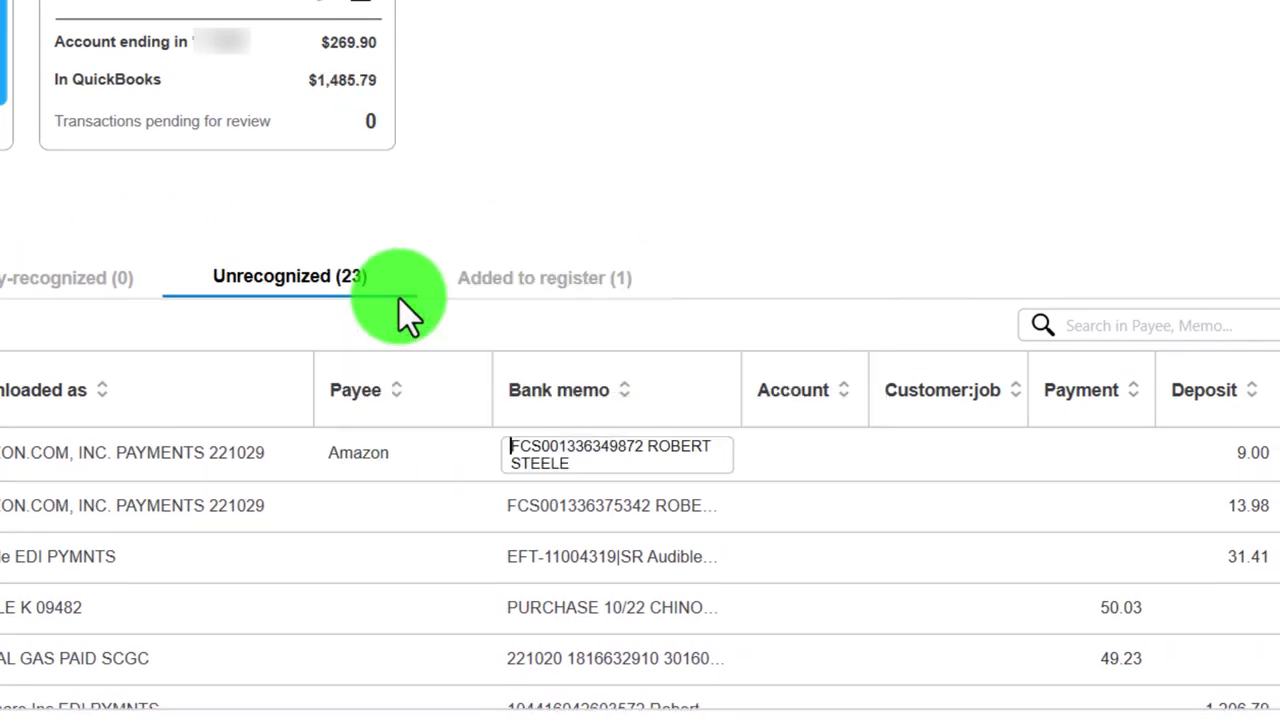
{"action": "key", "text": "Tab"}
{"action": "type", "text": "Amaz"}
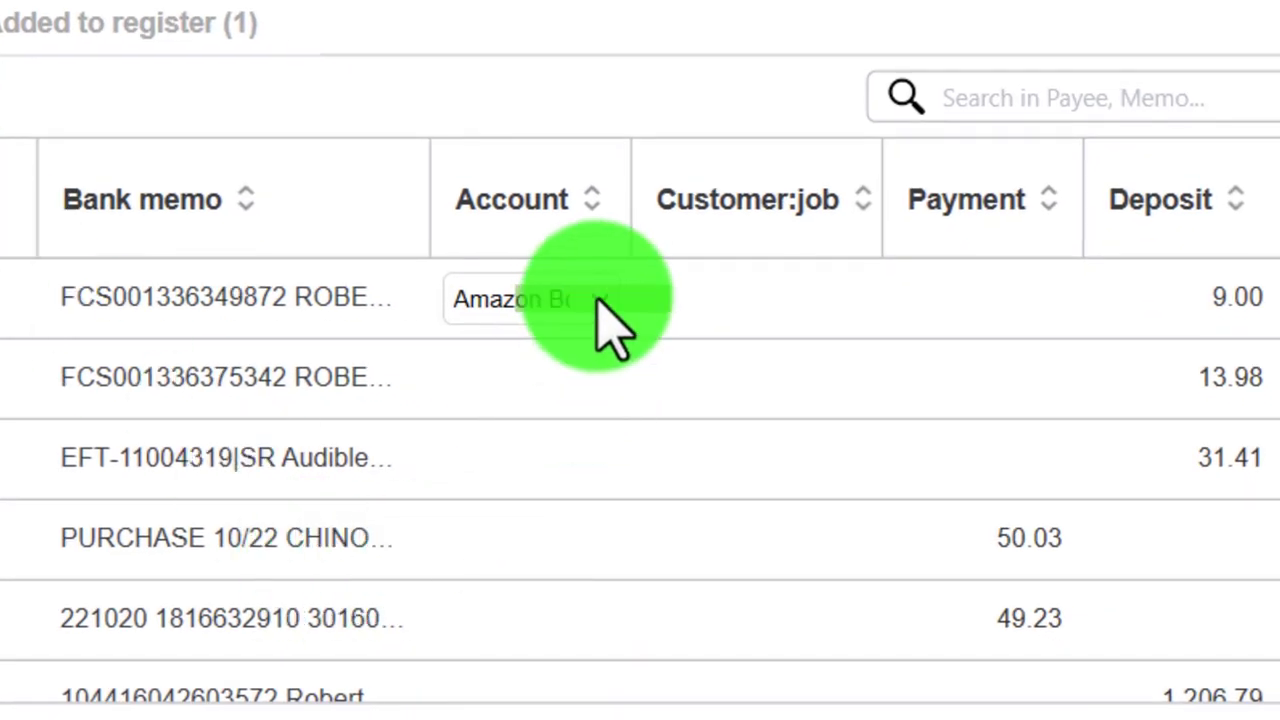
{"action": "left_click", "coordinate": [598, 300]}
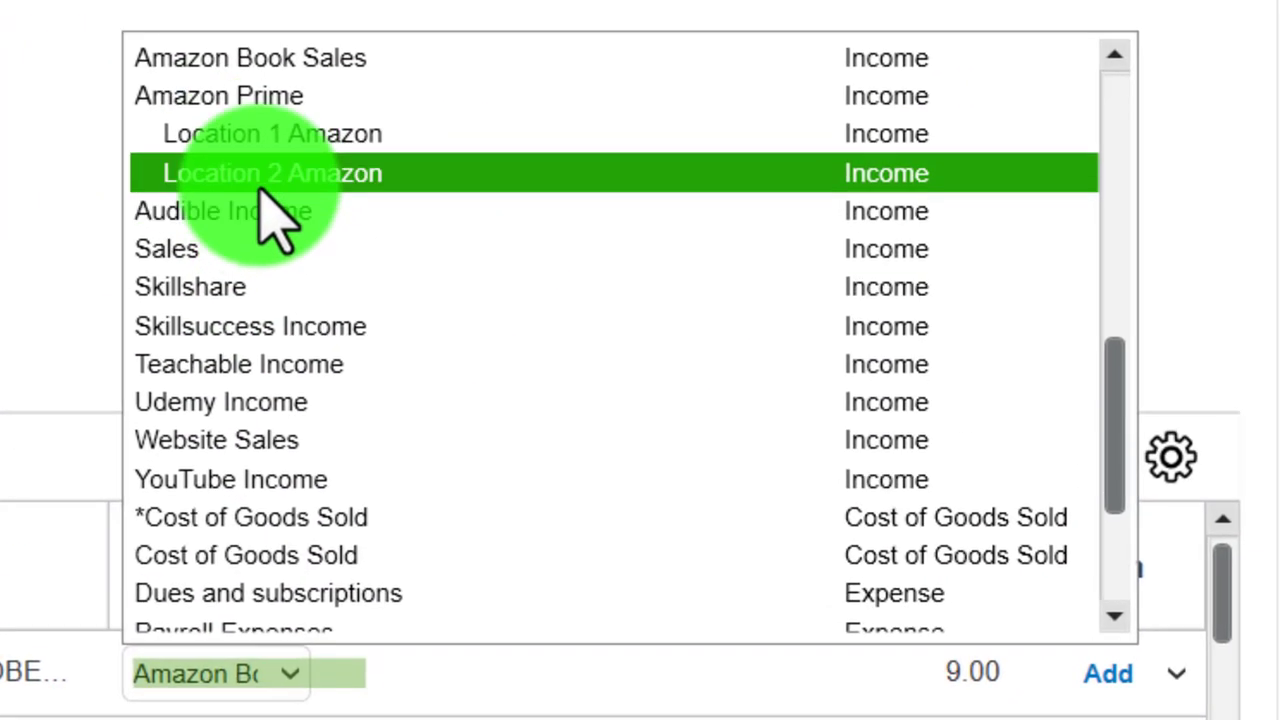
{"action": "left_click", "coordinate": [262, 186]}
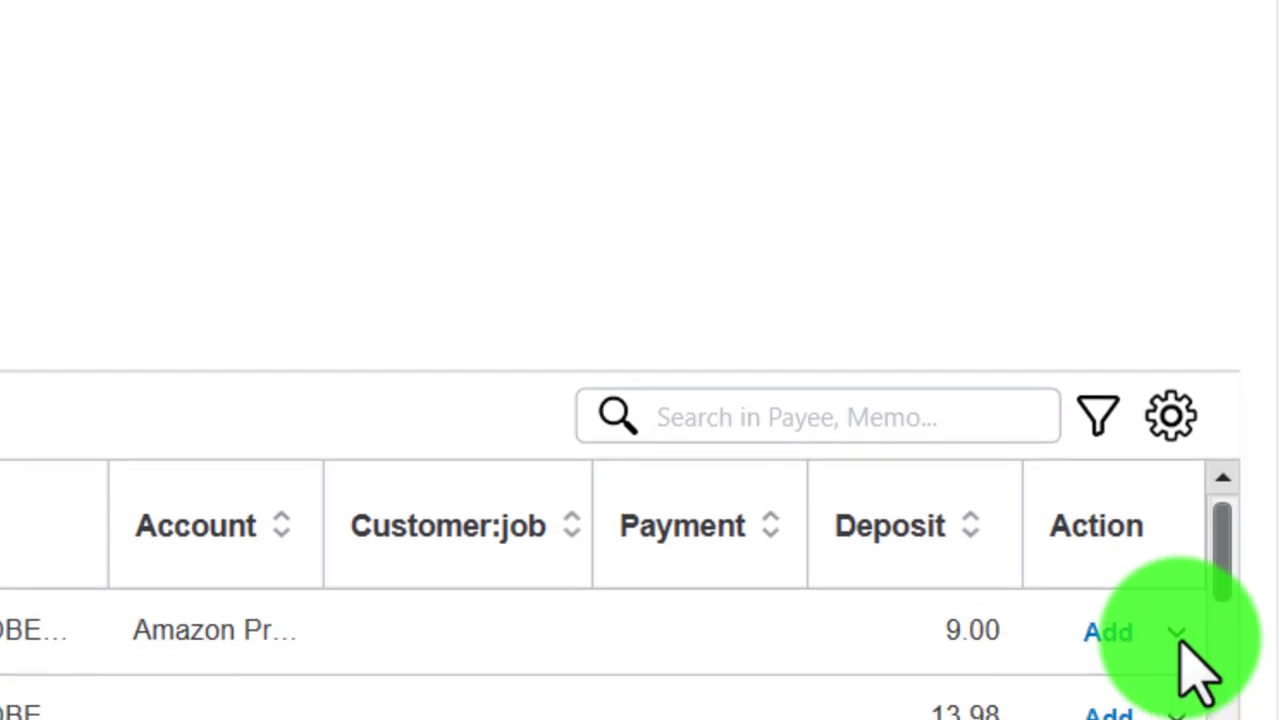
Step: Open the additional details of the 9.00 Amazon deposit and start a Money in rule named Amazon L2 from this transaction
{"action": "left_click", "coordinate": [1178, 634]}
{"action": "left_click", "coordinate": [1163, 336]}
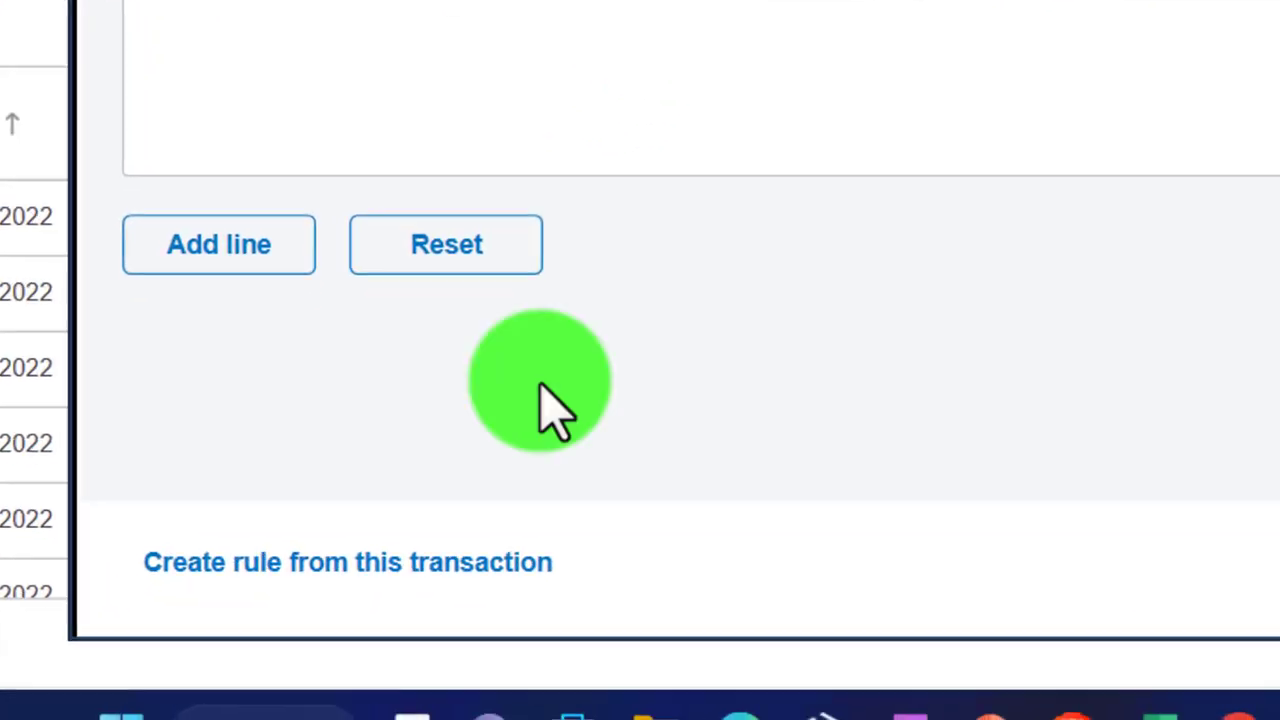
{"action": "left_click", "coordinate": [355, 565]}
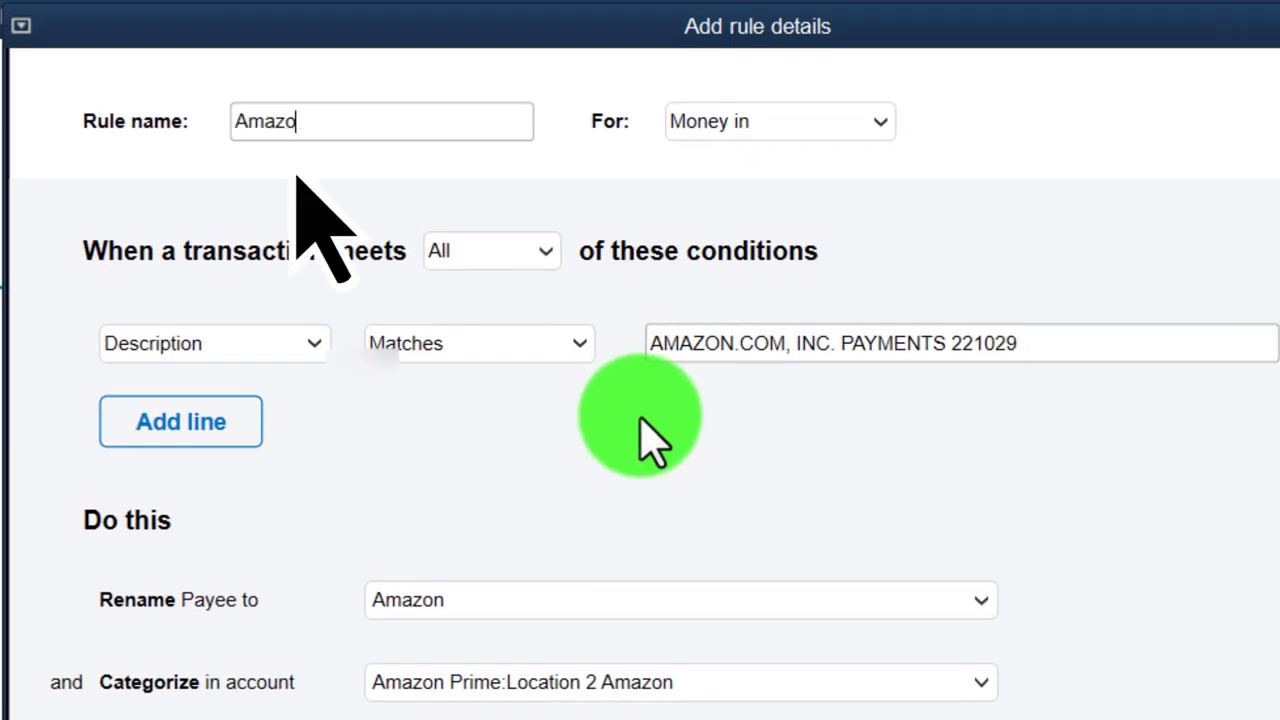
{"action": "type", "text": "L2"}
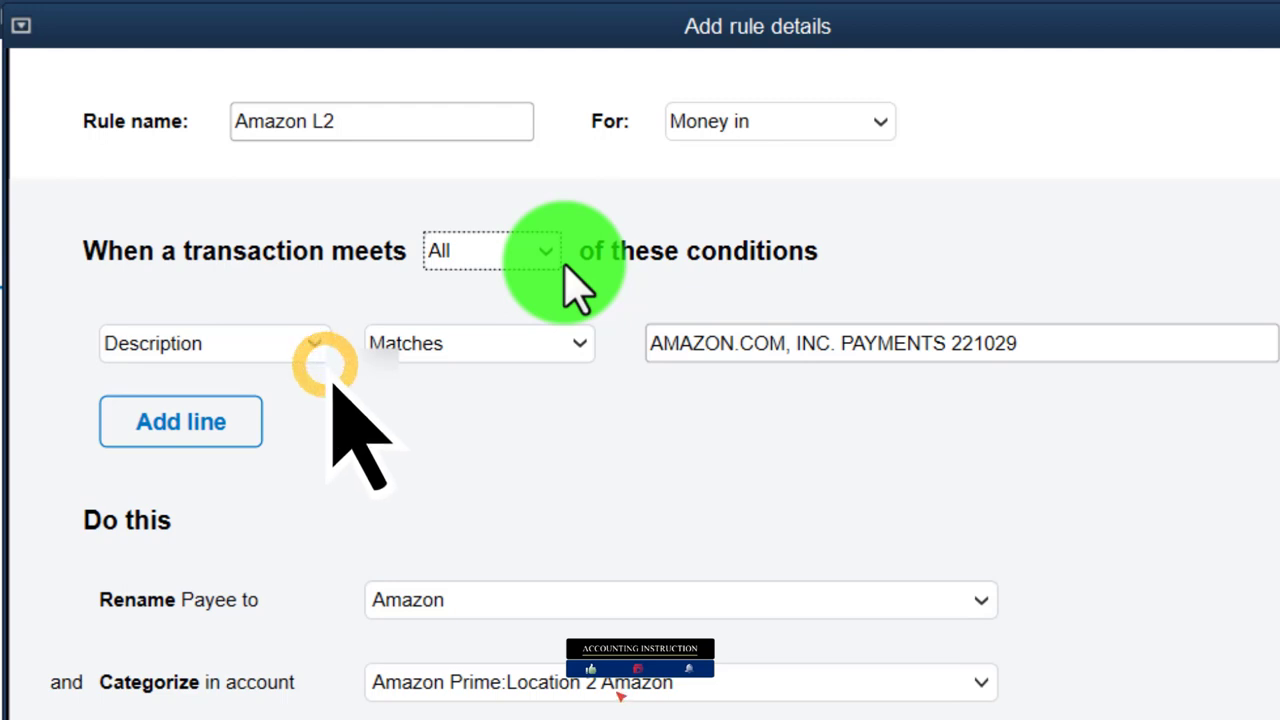
Step: Set the first condition of the Amazon L2 rule to Description Contains AMAZON
{"action": "left_click", "coordinate": [314, 343]}
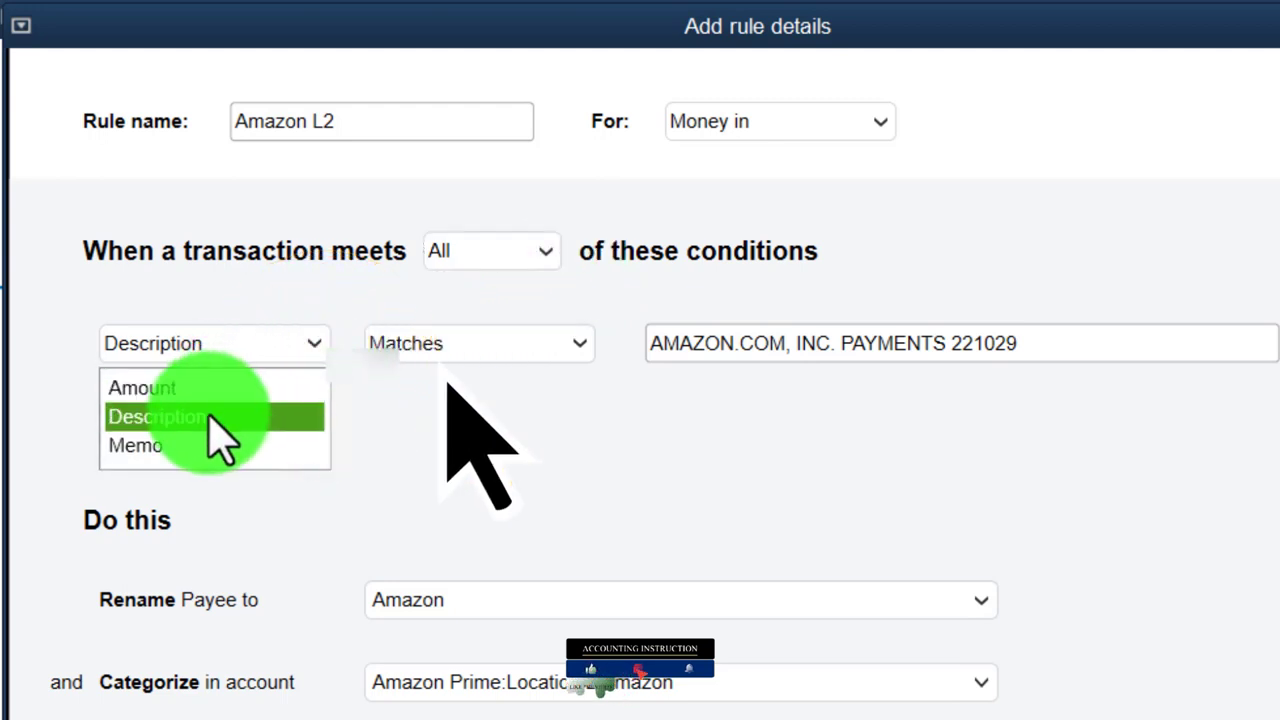
{"action": "left_click", "coordinate": [213, 418]}
{"action": "left_click", "coordinate": [509, 350]}
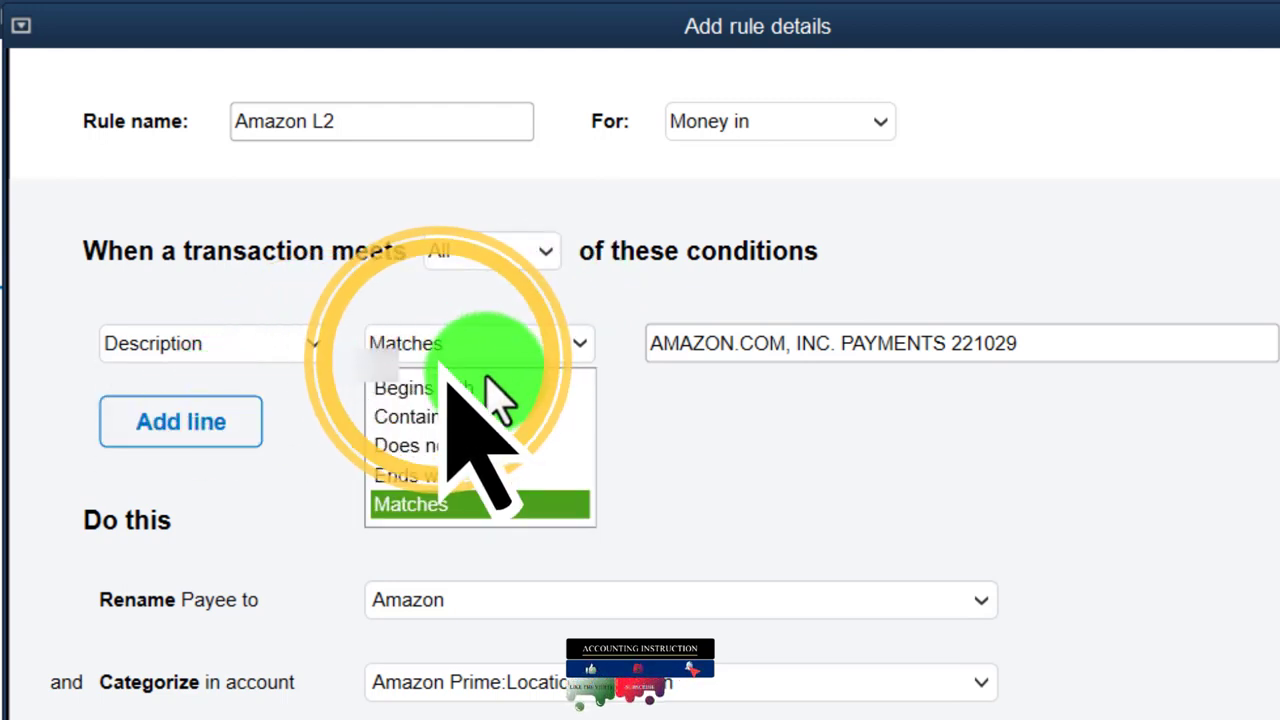
{"action": "left_click", "coordinate": [470, 411]}
{"action": "left_click", "coordinate": [1105, 347]}
{"action": "key", "text": "BackSpace"}
{"action": "key", "text": "BackSpace"}
{"action": "key", "text": "BackSpace"}
{"action": "key", "text": "BackSpace"}
{"action": "key", "text": "BackSpace"}
{"action": "key", "text": "BackSpace"}
{"action": "key", "text": "BackSpace"}
{"action": "key", "text": "BackSpace"}
{"action": "key", "text": "BackSpace"}
{"action": "key", "text": "BackSpace"}
{"action": "key", "text": "BackSpace"}
{"action": "key", "text": "BackSpace"}
{"action": "key", "text": "BackSpace"}
{"action": "key", "text": "BackSpace"}
{"action": "key", "text": "BackSpace"}
{"action": "key", "text": "BackSpace"}
{"action": "key", "text": "BackSpace"}
{"action": "key", "text": "BackSpace"}
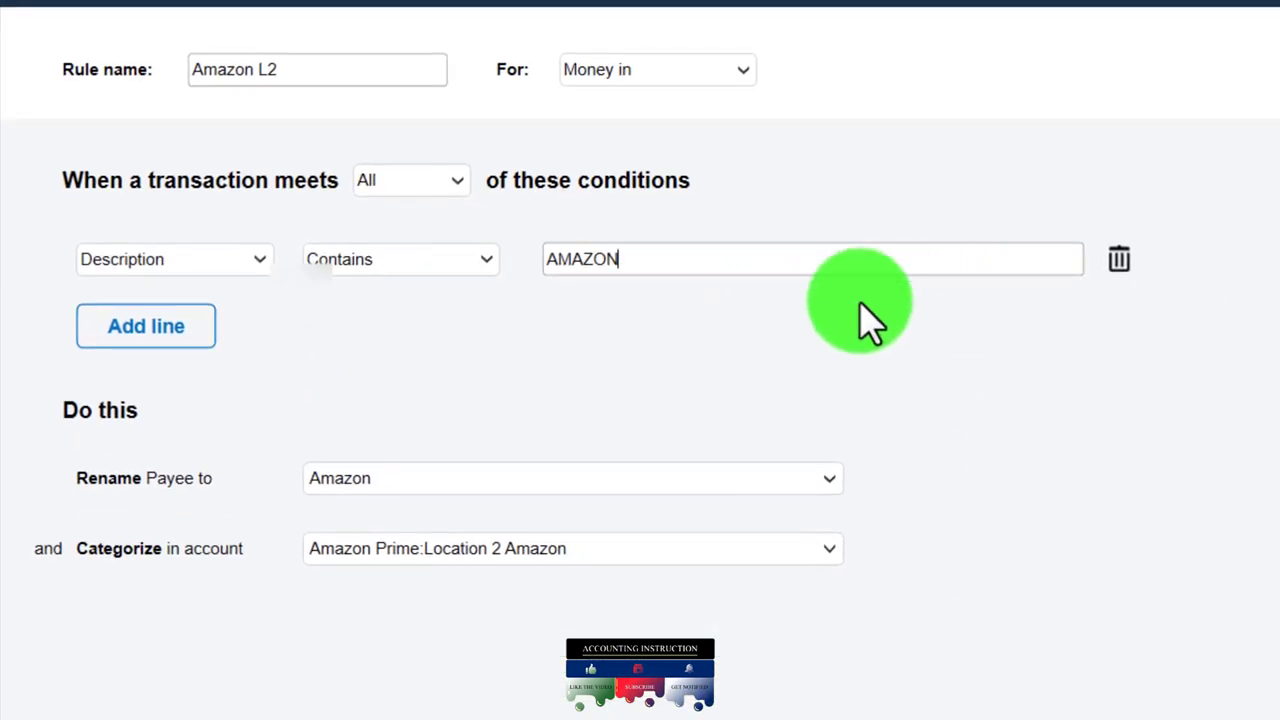
Step: Add a second condition to the Amazon L2 rule requiring that the Memo Contains 133
{"action": "left_click", "coordinate": [160, 330]}
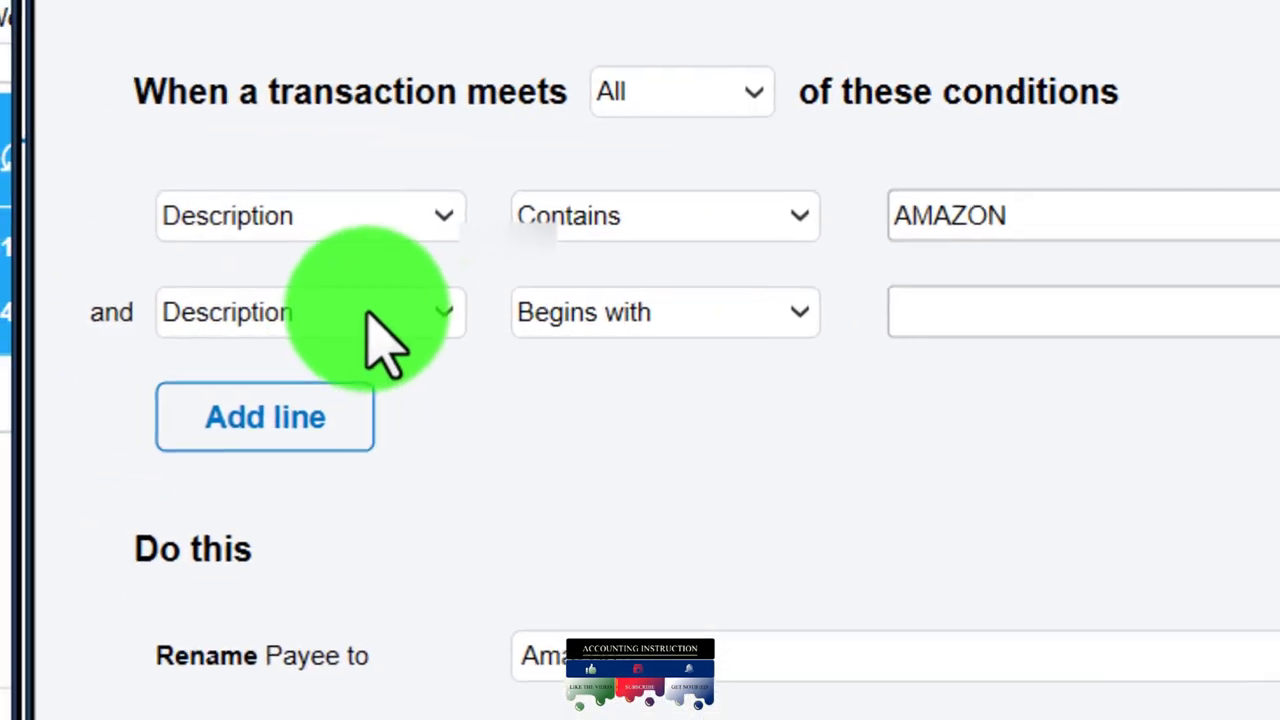
{"action": "left_click", "coordinate": [275, 317]}
{"action": "left_click", "coordinate": [302, 458]}
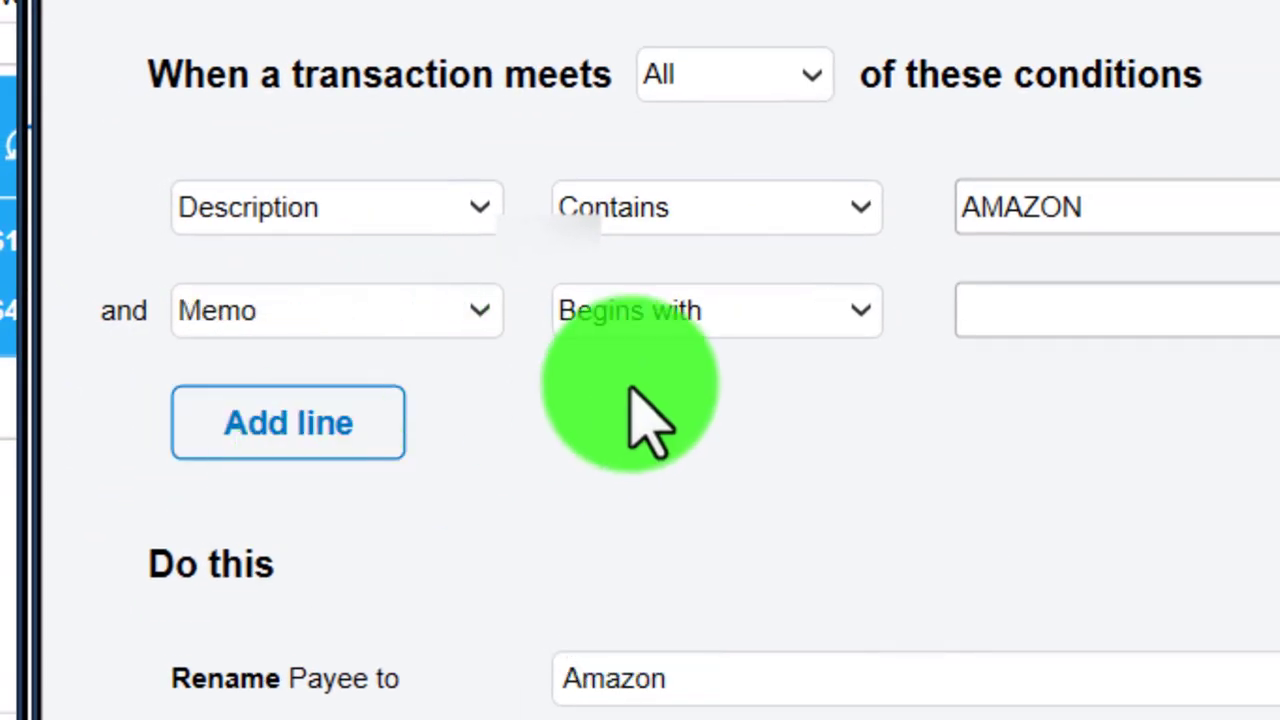
{"action": "left_click", "coordinate": [767, 318]}
{"action": "left_click", "coordinate": [690, 437]}
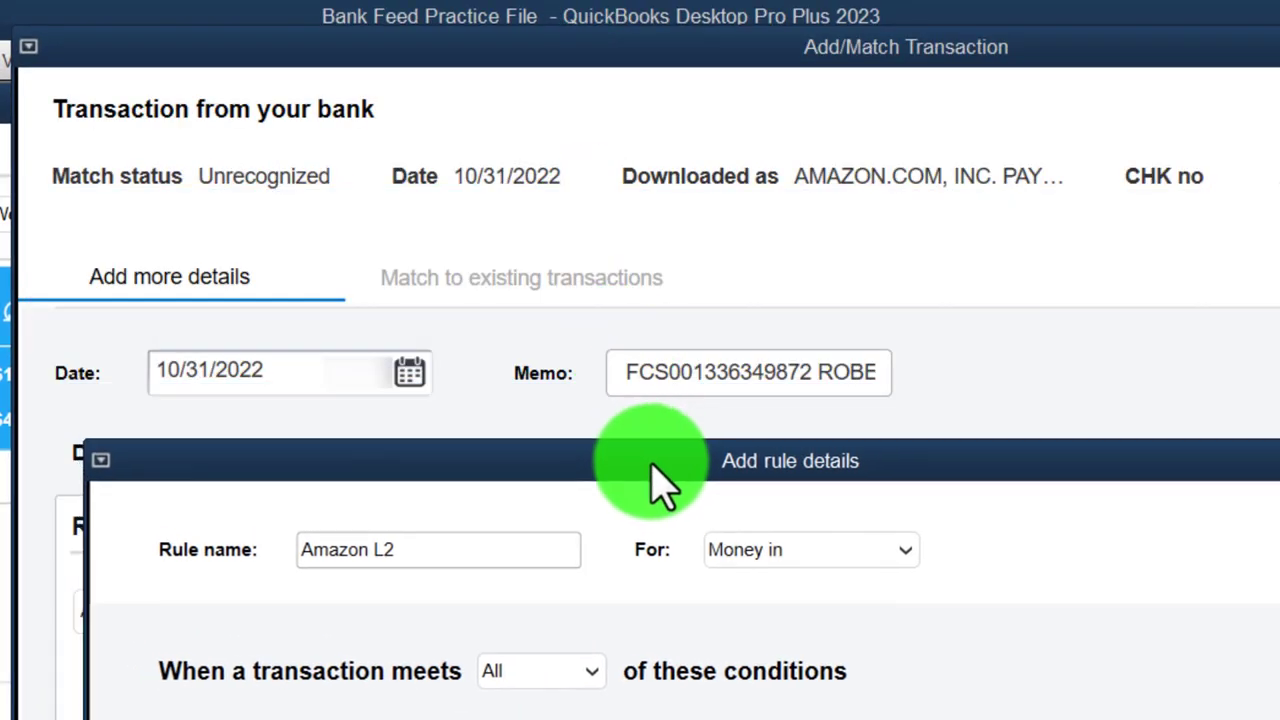
{"action": "left_click_drag", "start_coordinate": [652, 462], "coordinate": [684, 421]}
{"action": "left_click", "coordinate": [794, 558]}
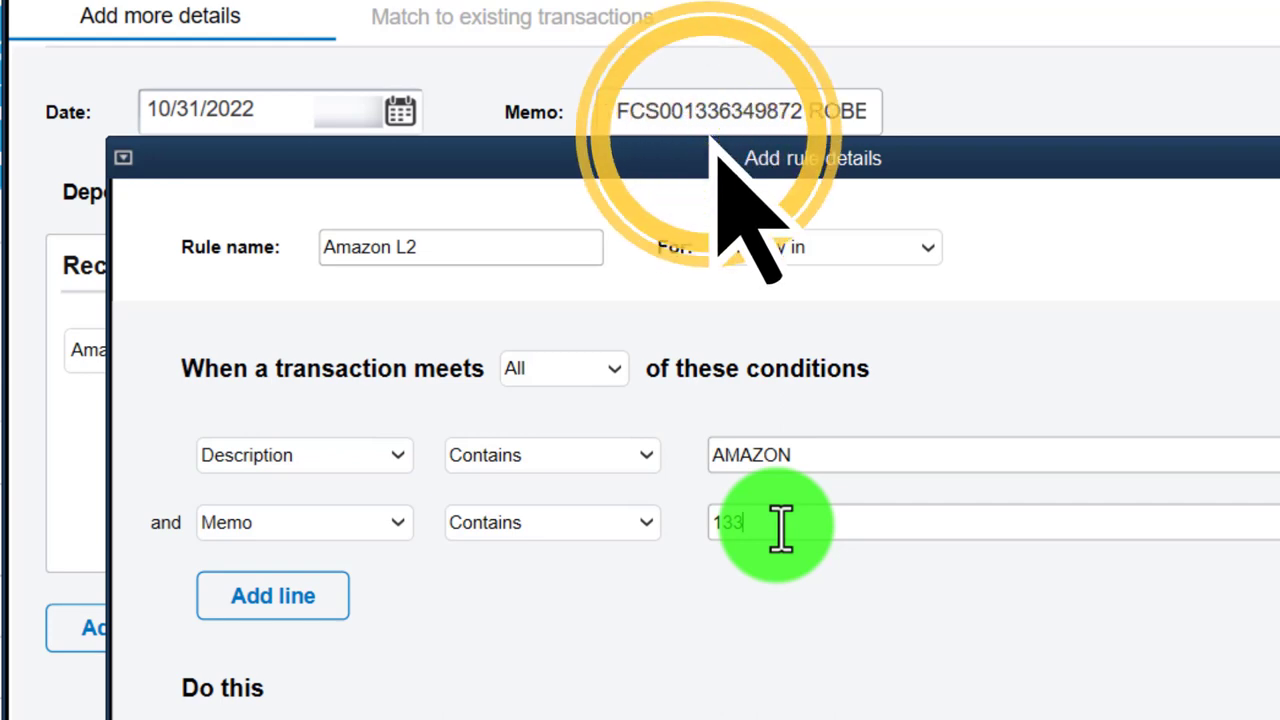
Step: Save the Amazon L2 rule and add the 10/31/2022 deposit to the register
{"action": "left_click_drag", "start_coordinate": [900, 200], "coordinate": [1147, 0]}
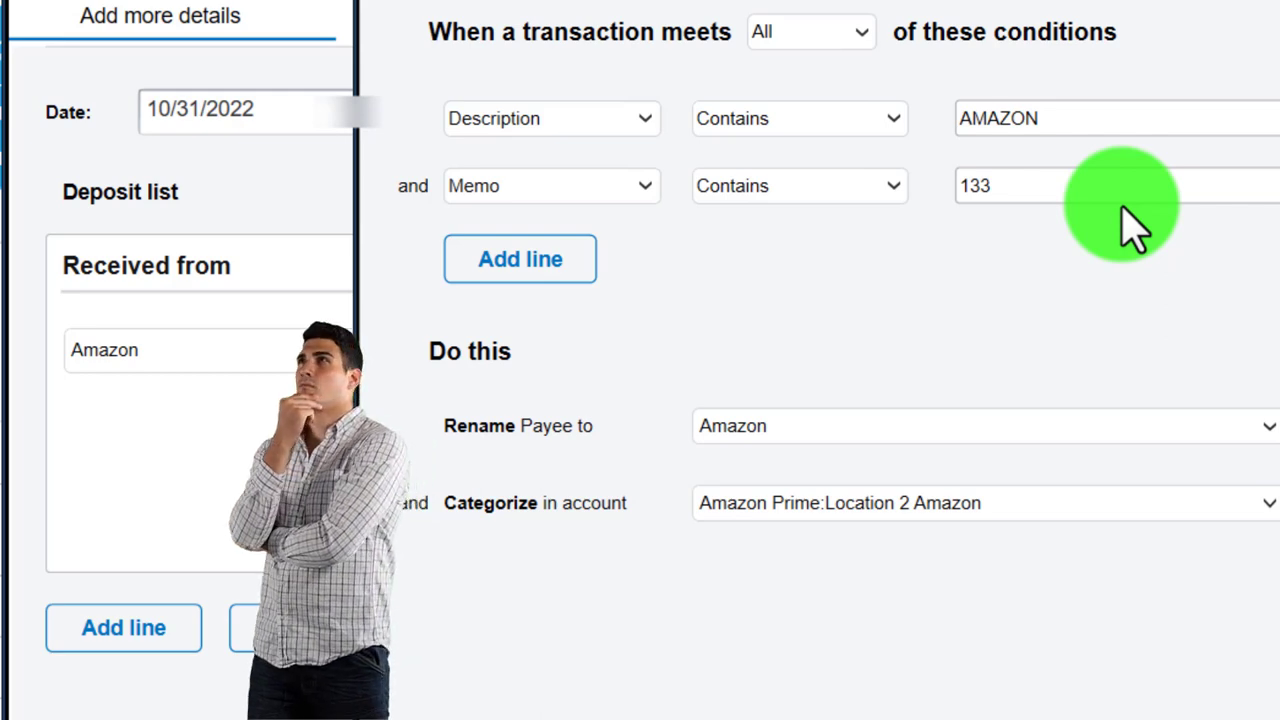
{"action": "left_click", "coordinate": [1157, 655]}
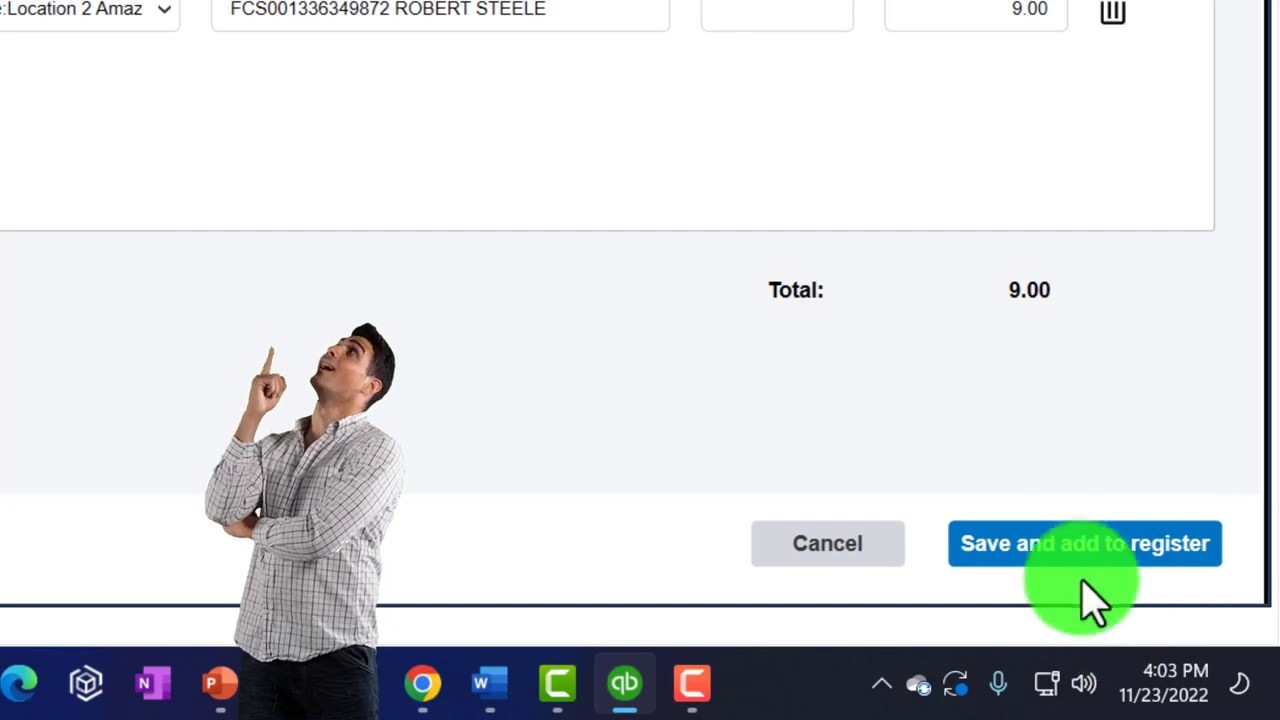
{"action": "left_click", "coordinate": [1085, 552]}
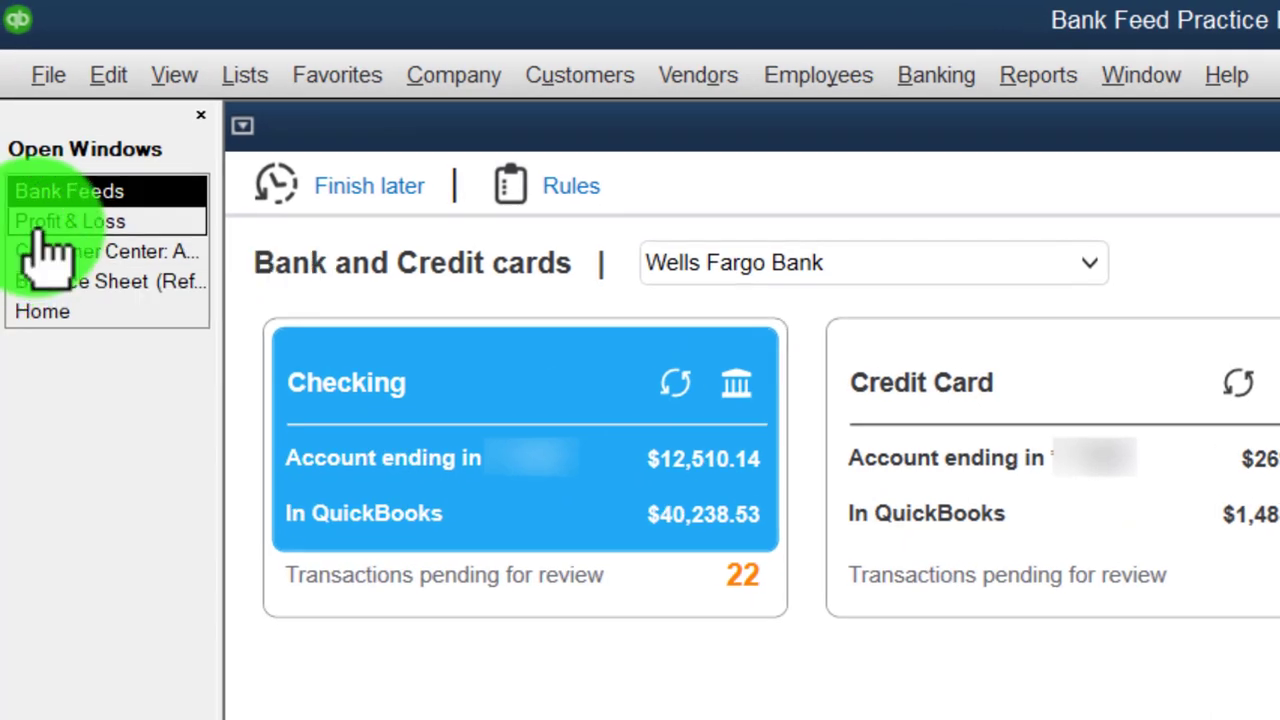
Step: Review the Amazon Prime income by location in the Profit & Loss report, collapsing and re-expanding its subaccounts
{"action": "left_click", "coordinate": [42, 226]}
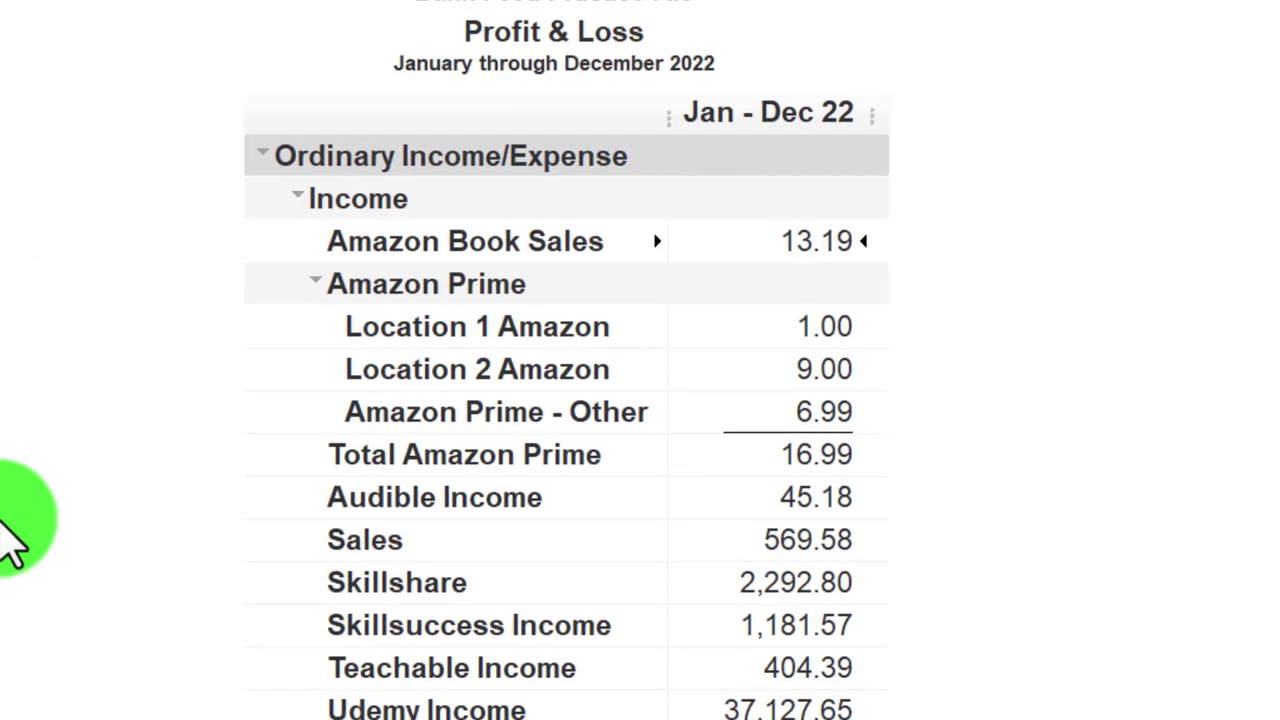
{"action": "left_click", "coordinate": [315, 282]}
{"action": "left_click", "coordinate": [315, 288]}
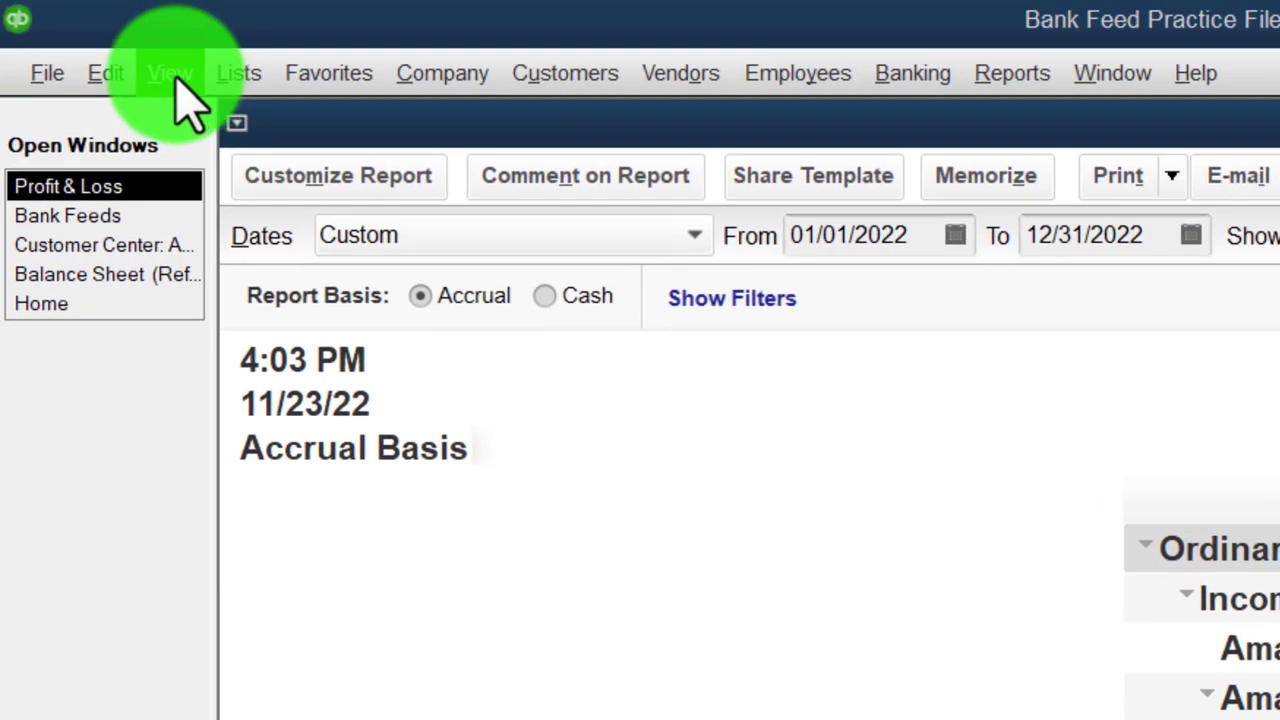
Step: Enable class tracking for transactions in the company's accounting preferences and save the preferences
{"action": "left_click", "coordinate": [120, 73]}
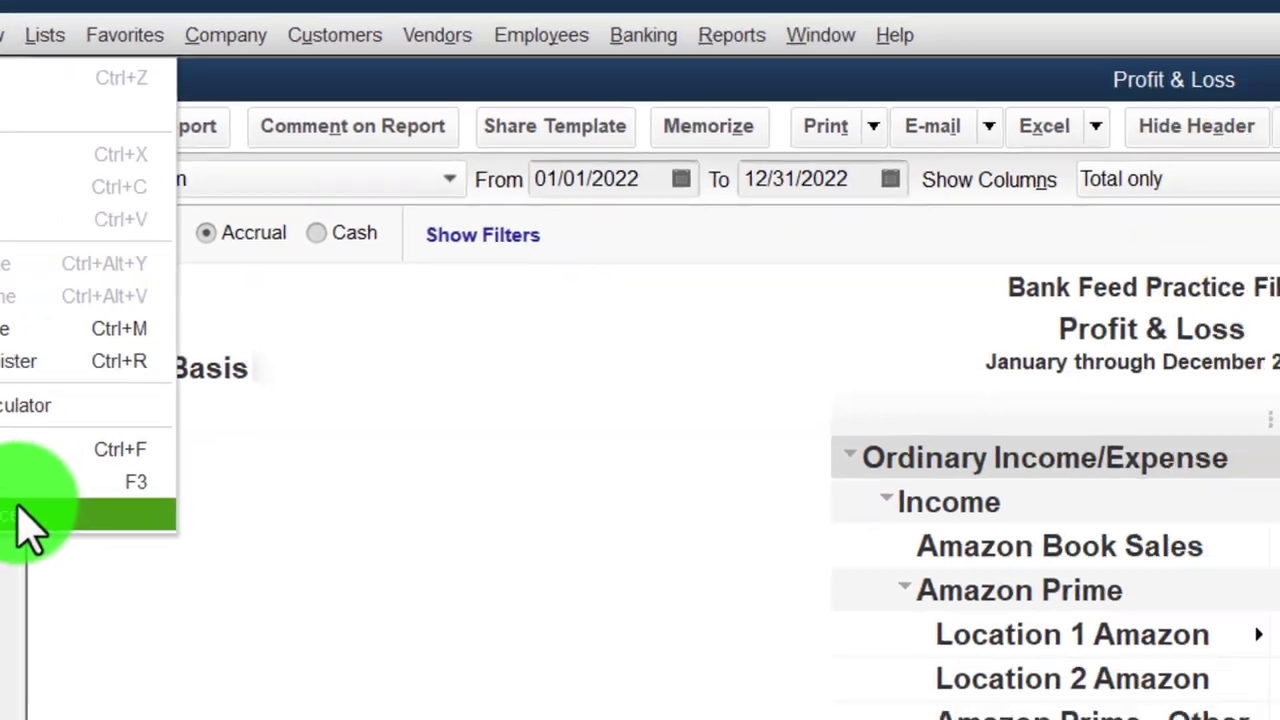
{"action": "left_click", "coordinate": [28, 520]}
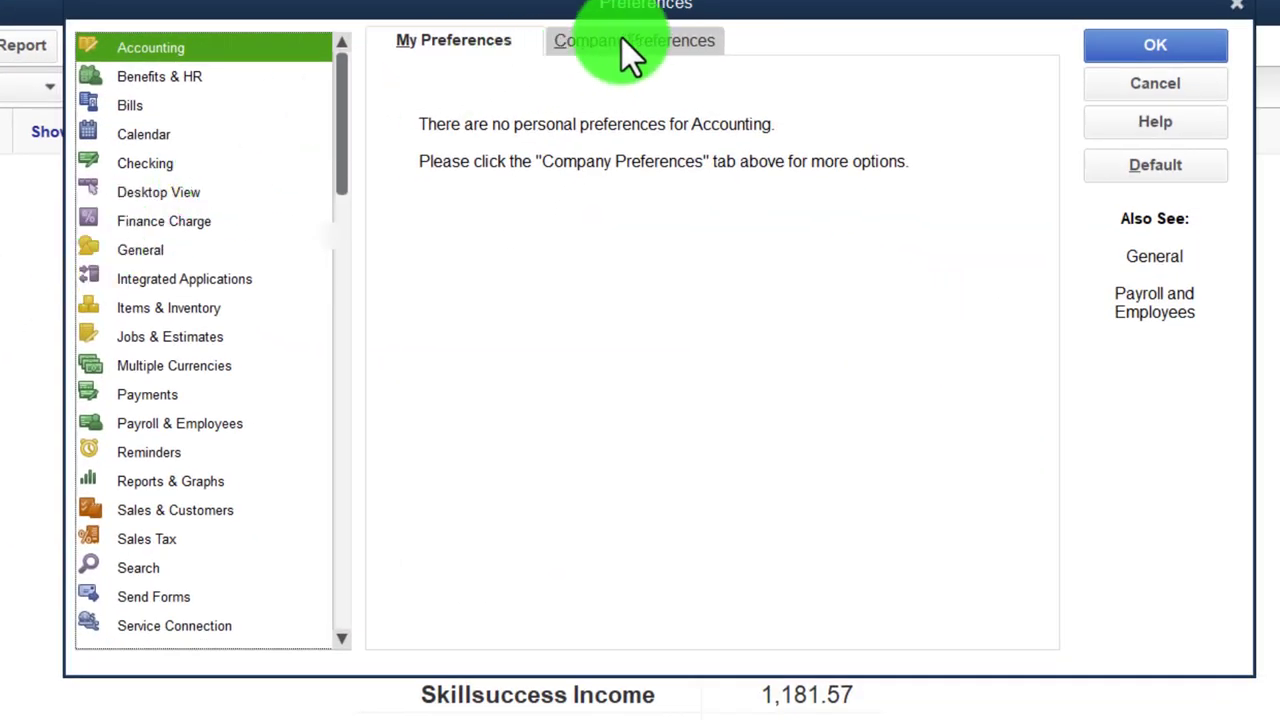
{"action": "left_click", "coordinate": [625, 40]}
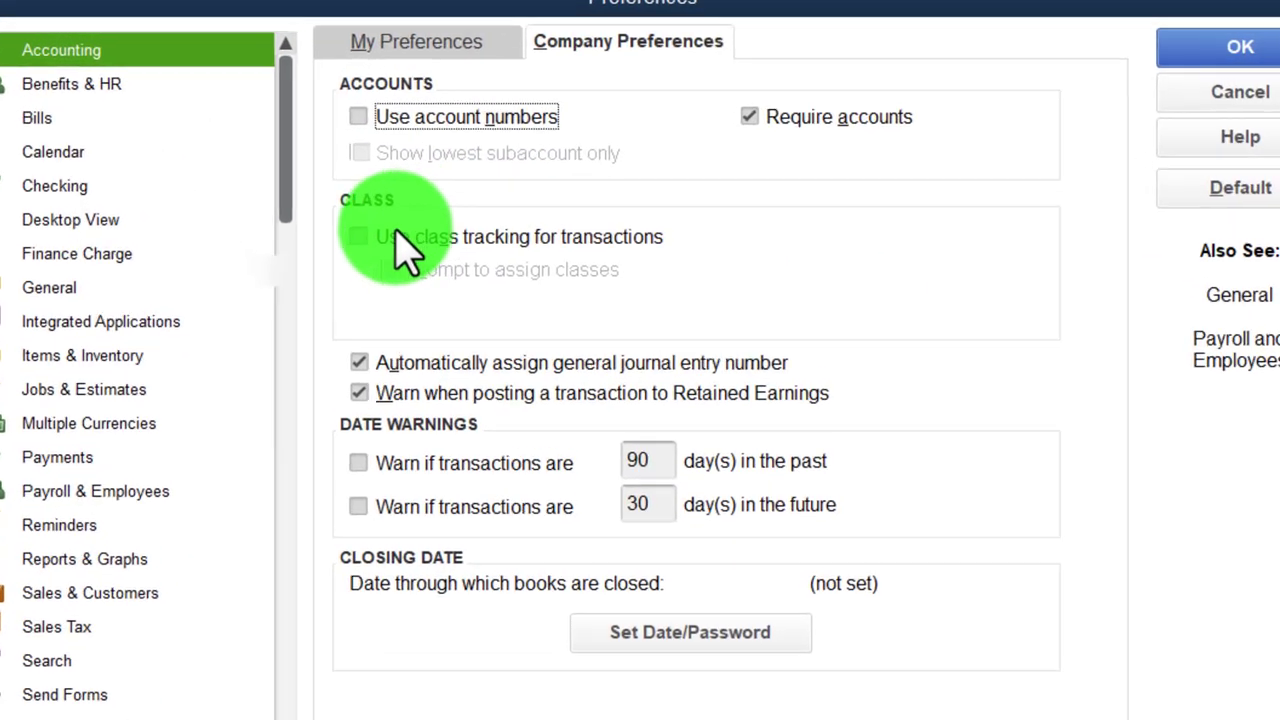
{"action": "left_click", "coordinate": [396, 236]}
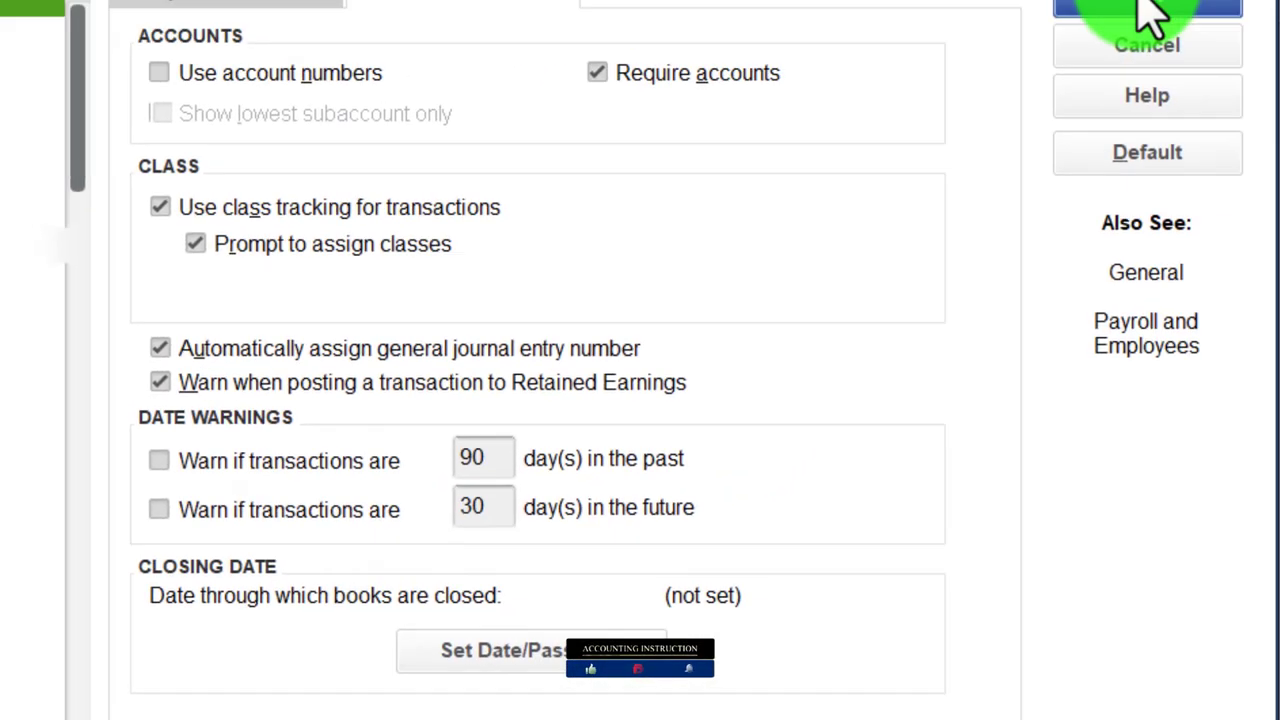
{"action": "left_click", "coordinate": [1150, 15]}
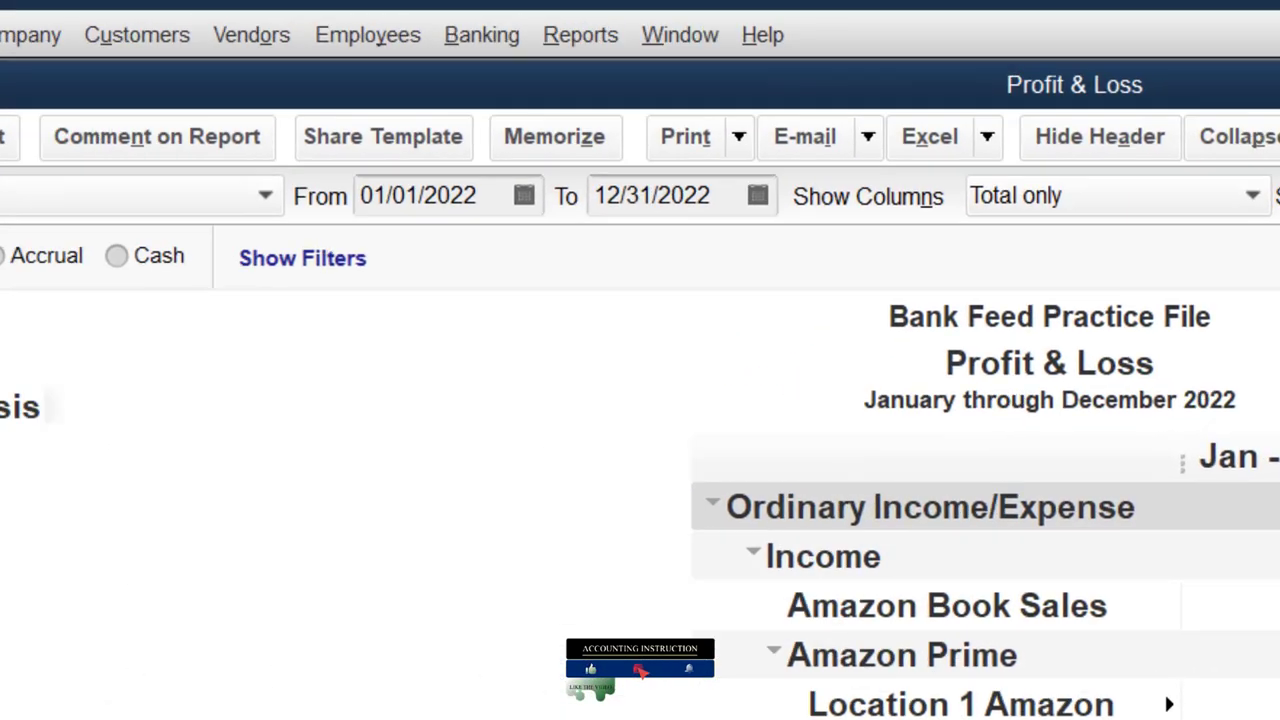
Step: In the bank feed rules list, edit the Location 2 Amazon rule to classify in a new class L2, and save it
{"action": "left_click", "coordinate": [112, 250]}
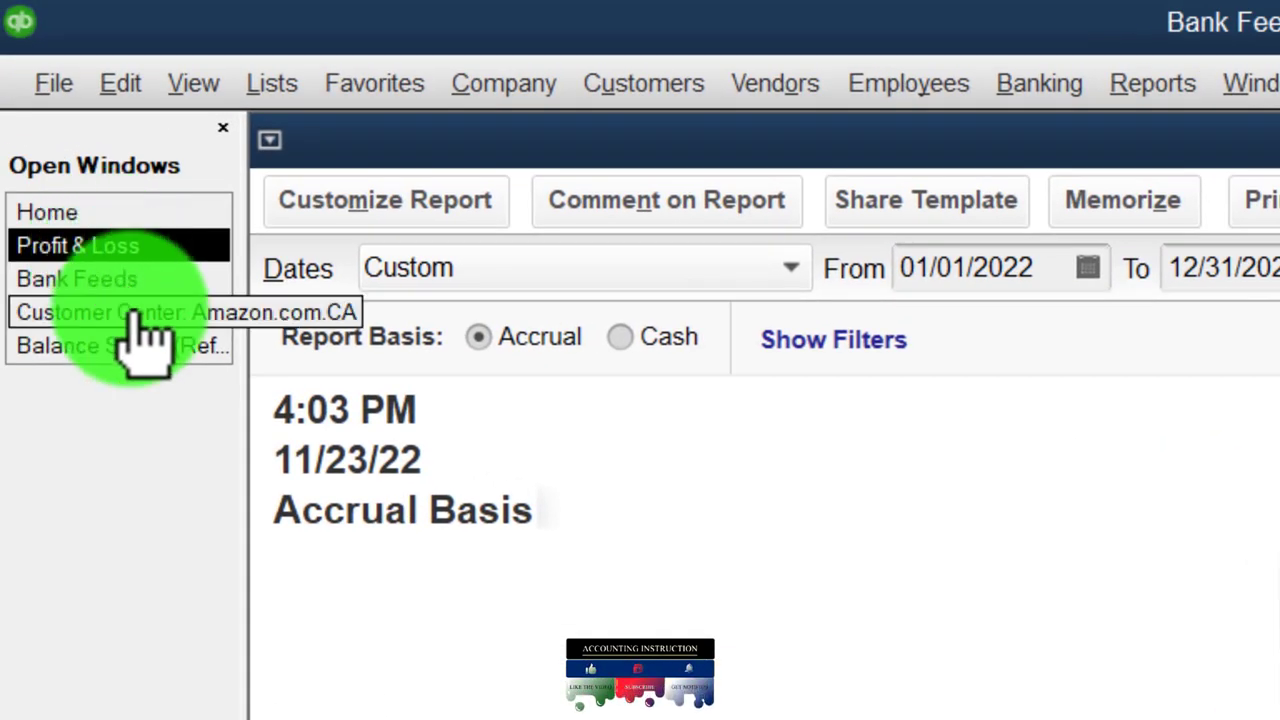
{"action": "left_click", "coordinate": [120, 280]}
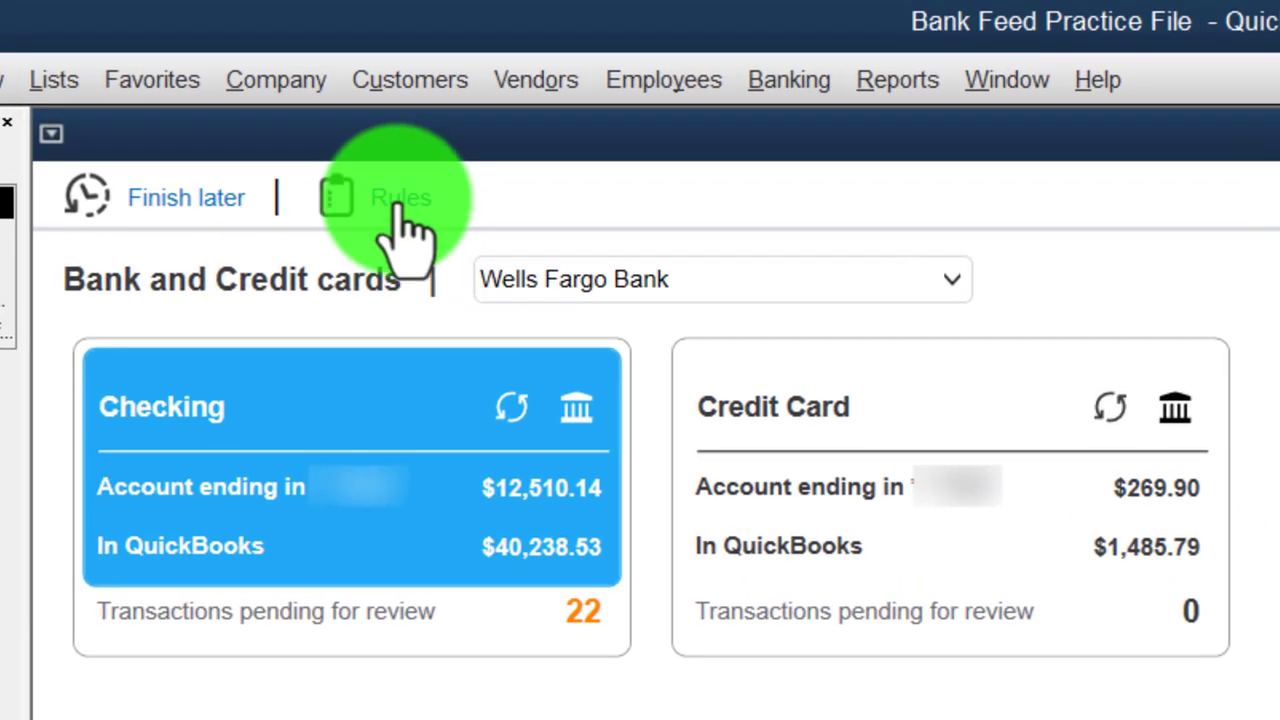
{"action": "left_click", "coordinate": [400, 205]}
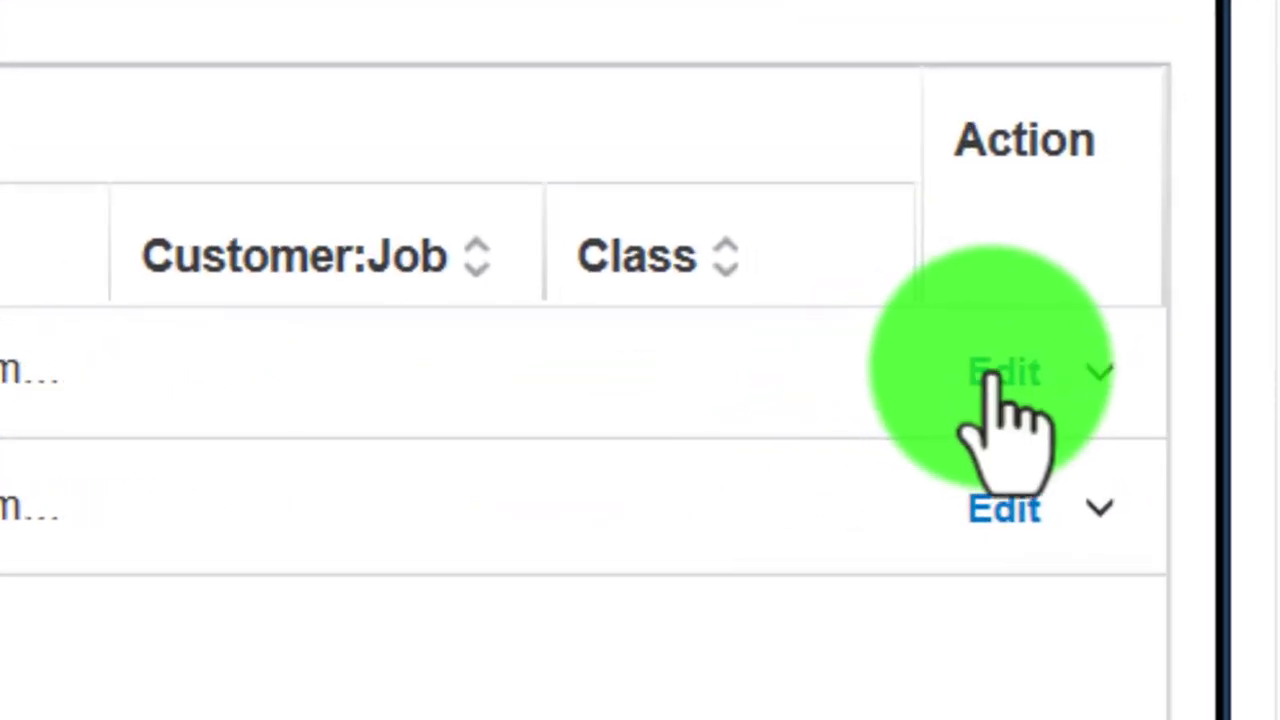
{"action": "left_click", "coordinate": [1003, 374]}
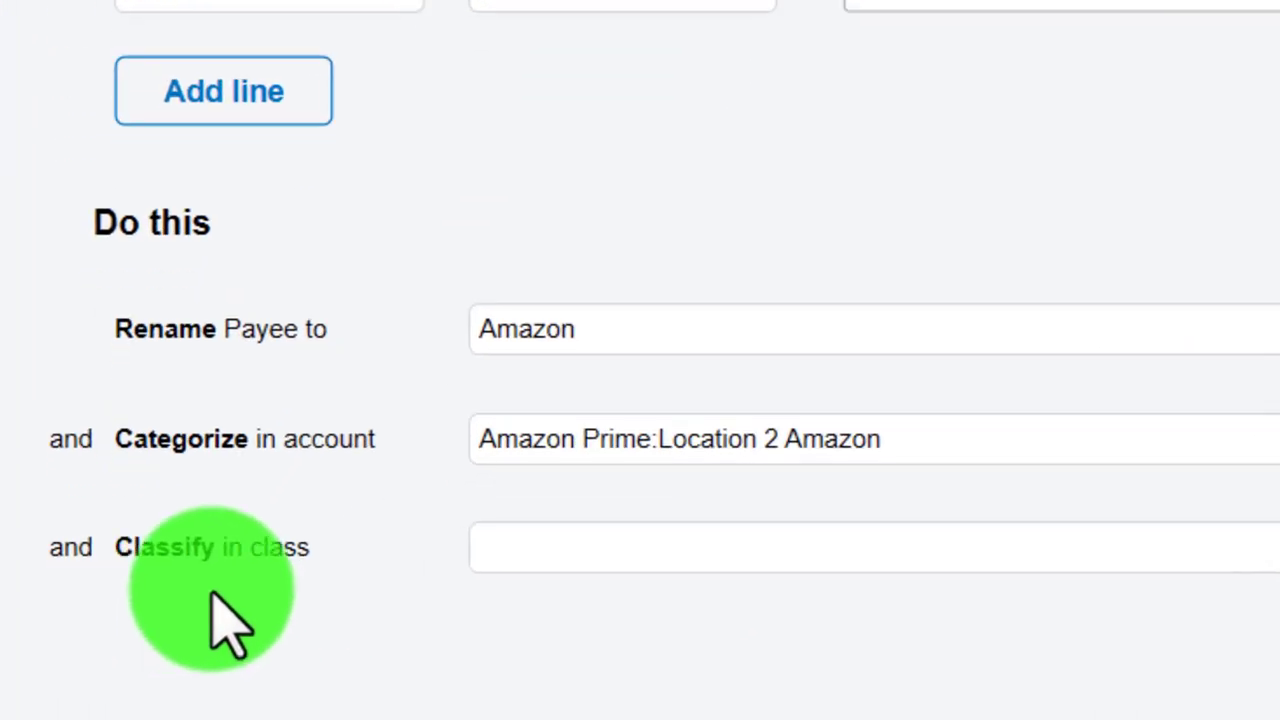
{"action": "left_click", "coordinate": [688, 552]}
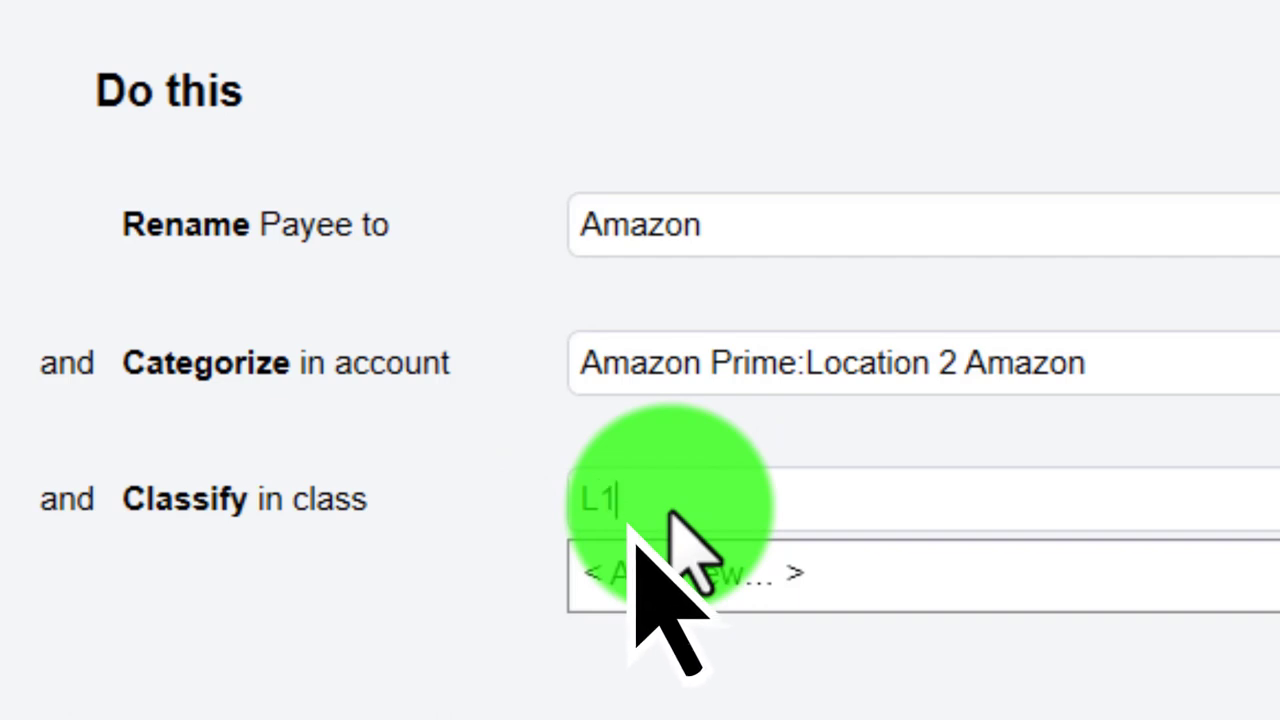
{"action": "left_click", "coordinate": [636, 546]}
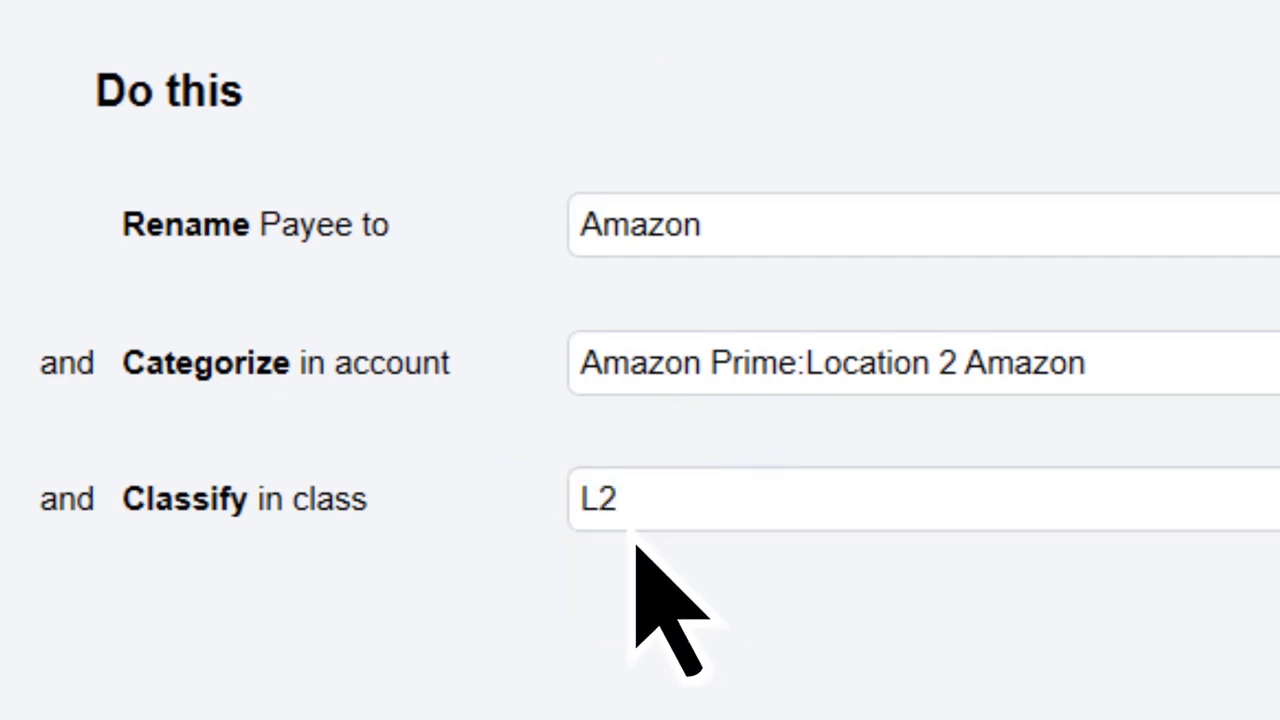
{"action": "left_click", "coordinate": [500, 40]}
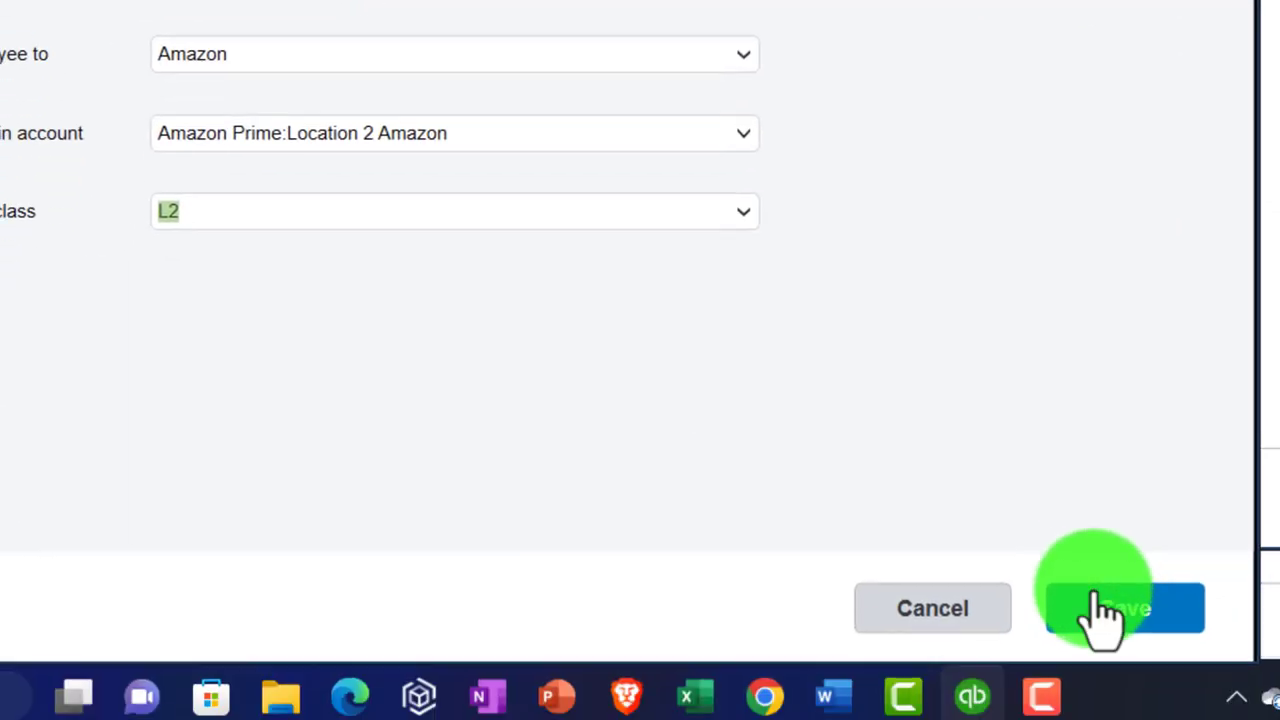
{"action": "left_click", "coordinate": [1104, 610]}
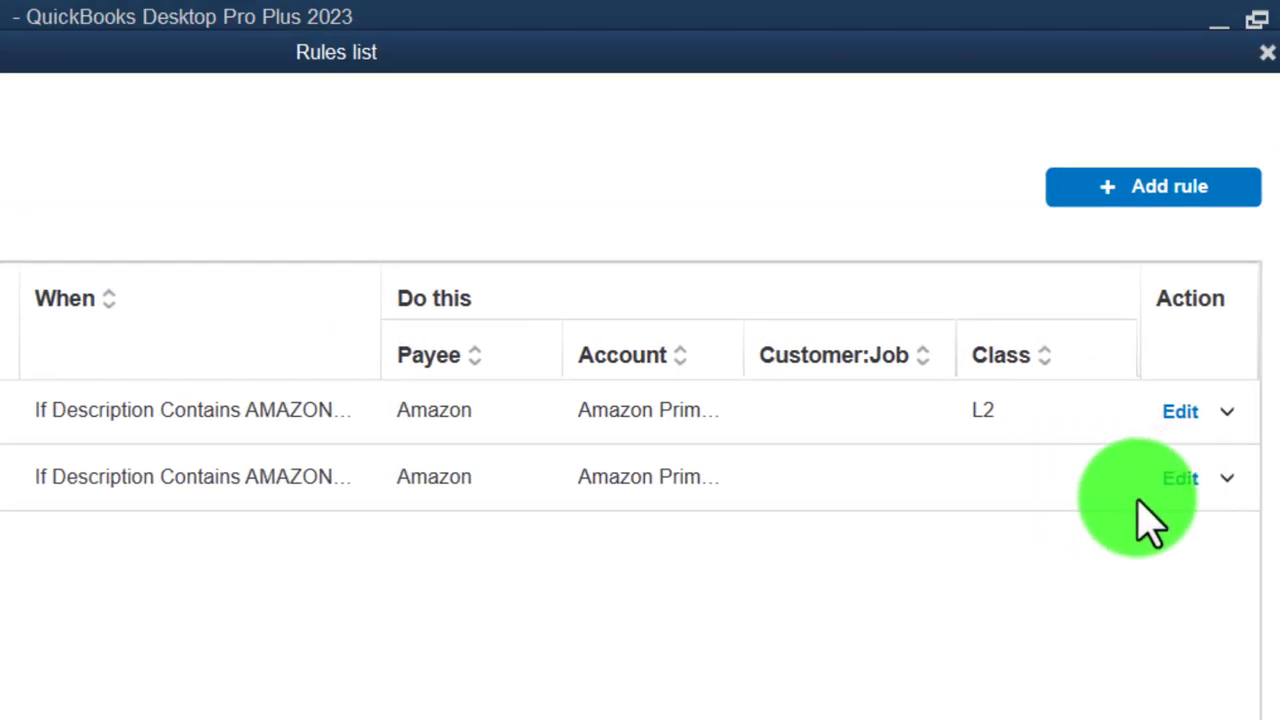
Step: Edit the Location 1 Amazon rule to classify in a new class L1, save it, and close the rules list
{"action": "left_click", "coordinate": [1182, 479]}
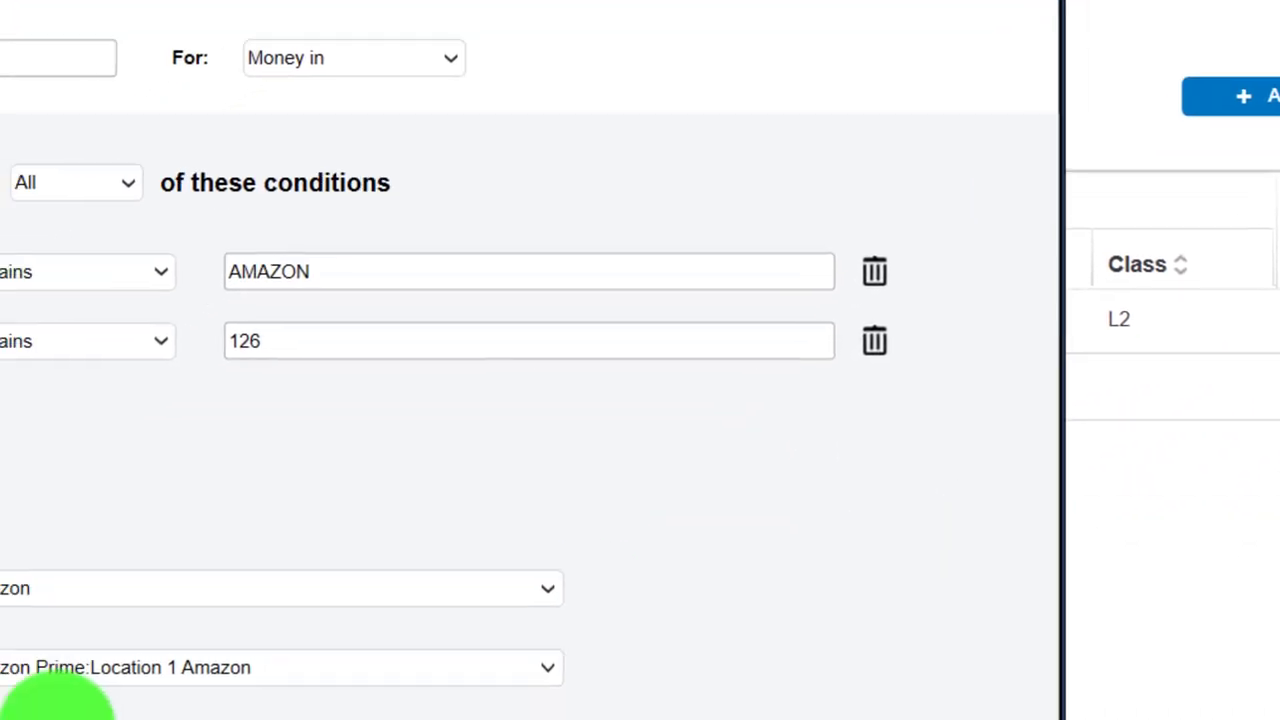
{"action": "left_click", "coordinate": [400, 500]}
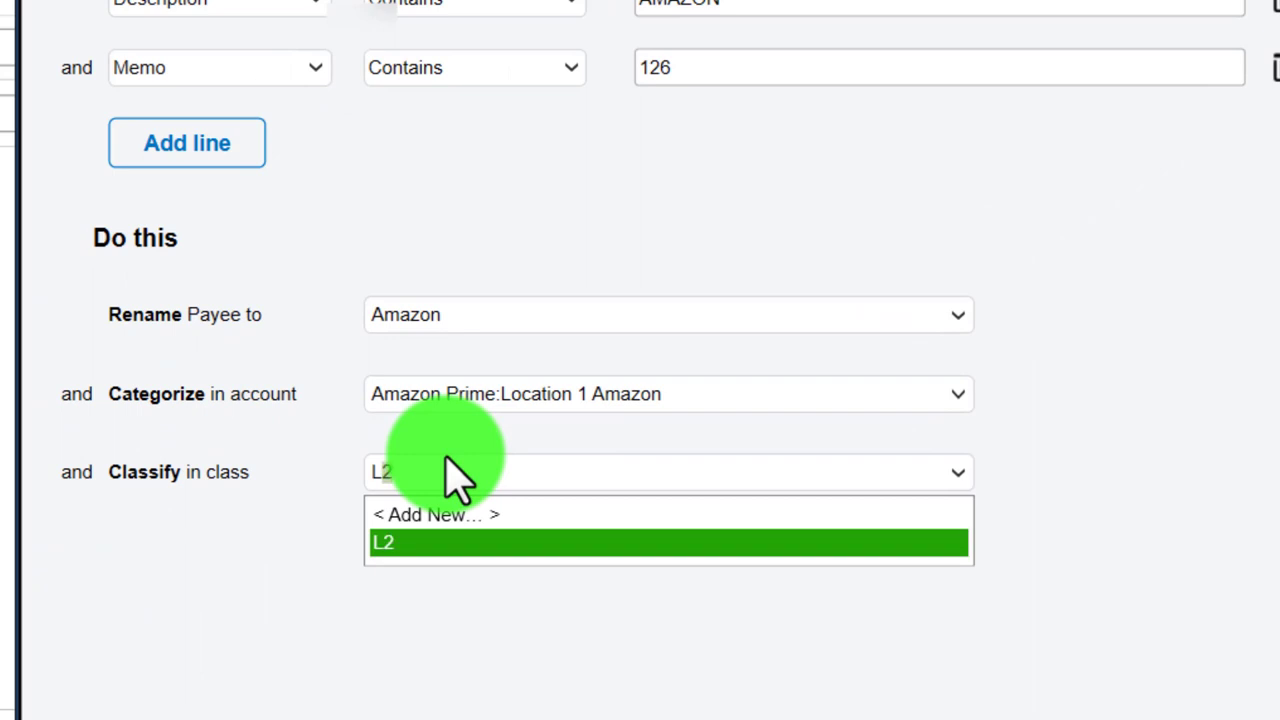
{"action": "type", "text": "1"}
{"action": "key", "text": "Tab"}
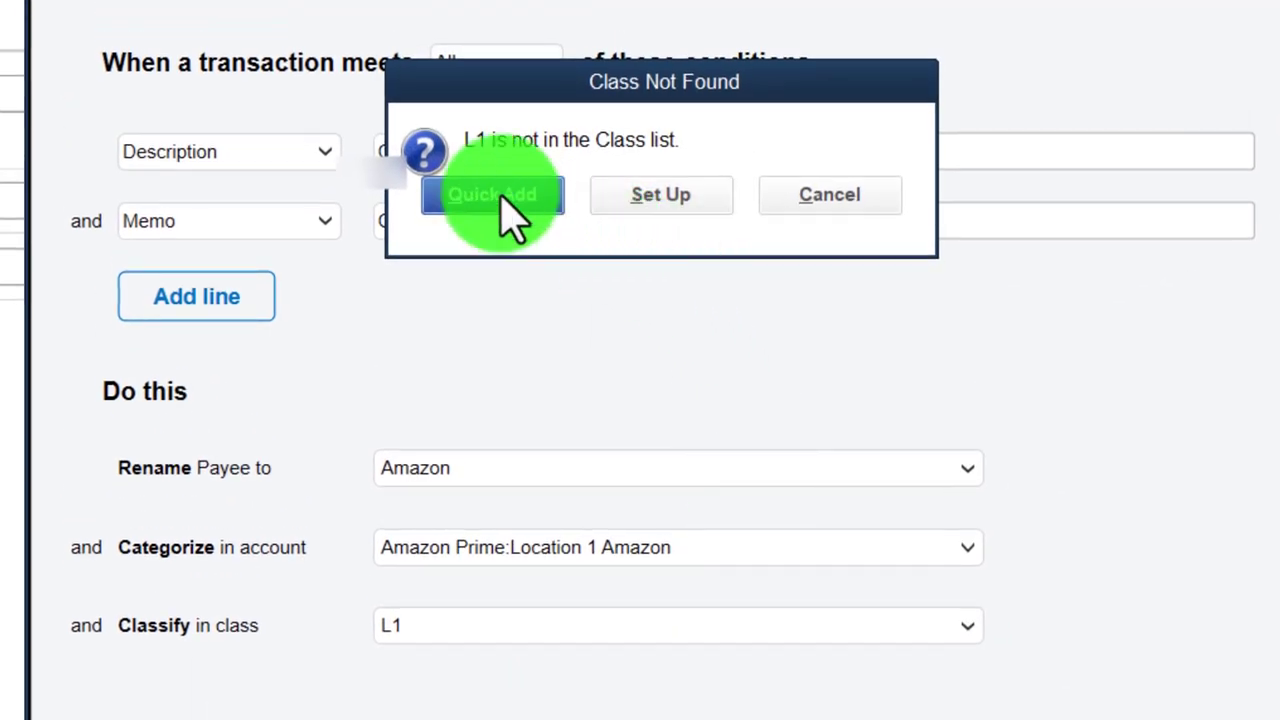
{"action": "left_click", "coordinate": [505, 200]}
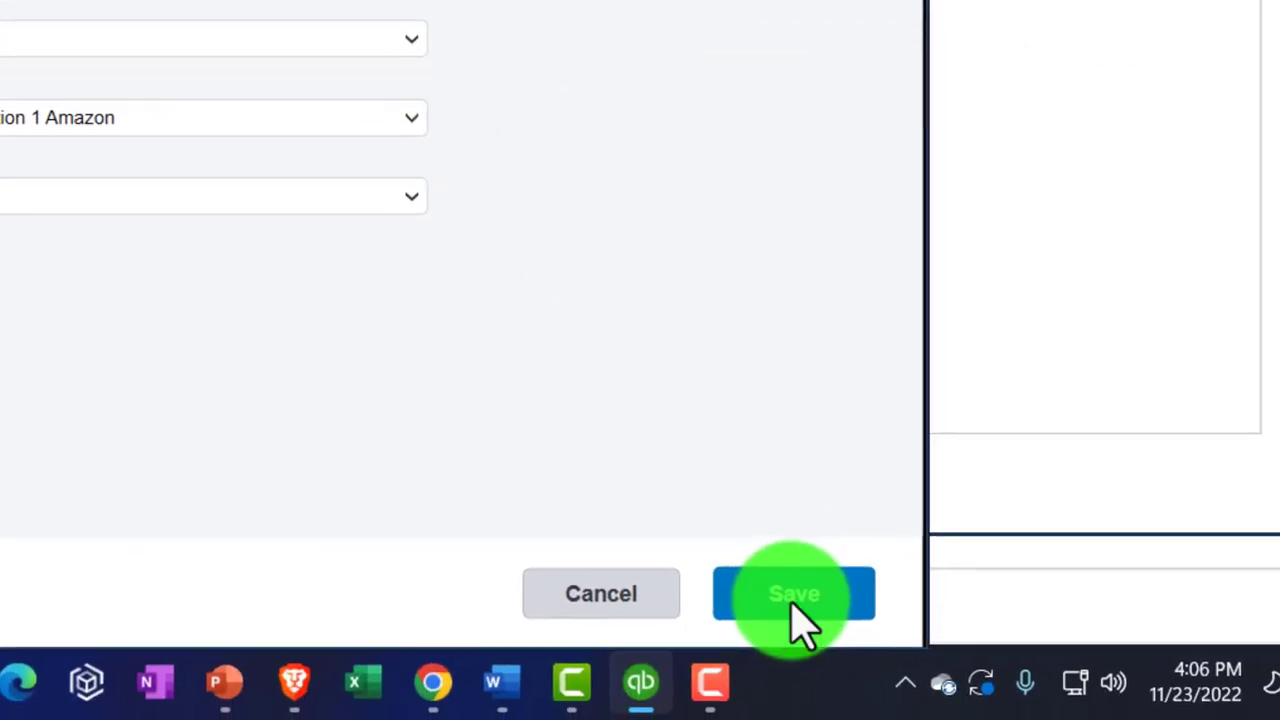
{"action": "left_click", "coordinate": [792, 602]}
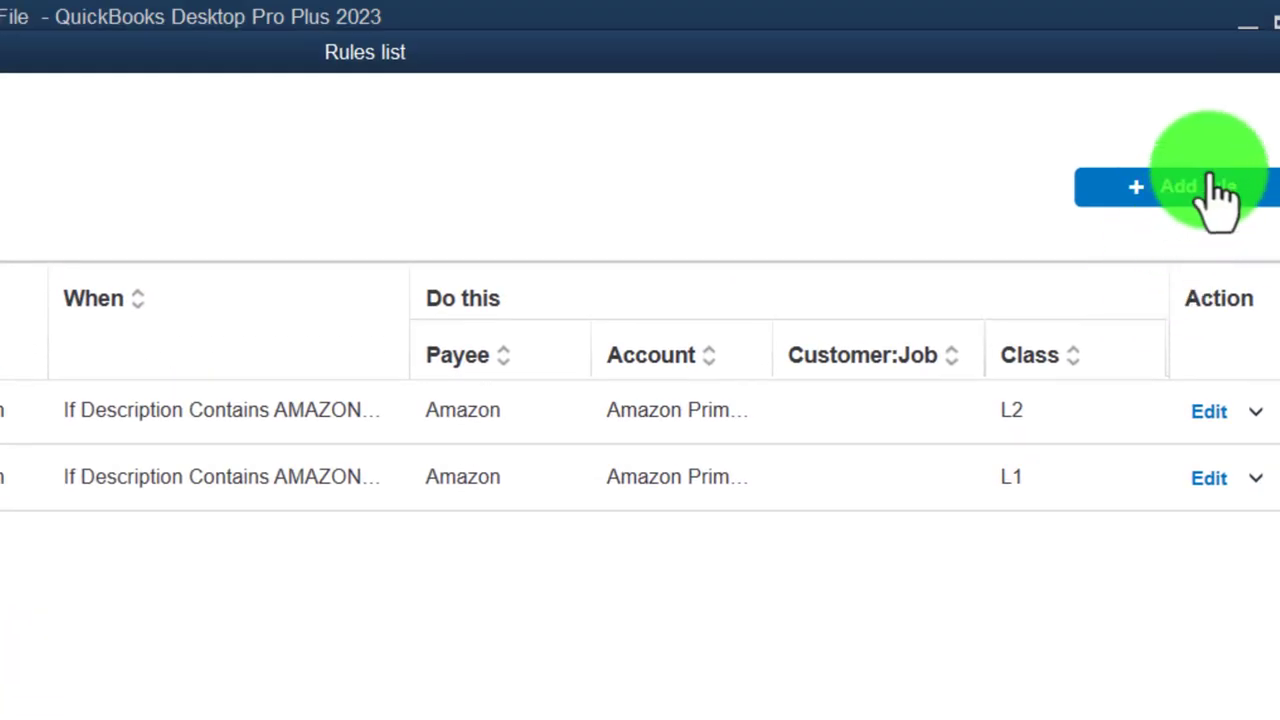
{"action": "left_click", "coordinate": [1272, 52]}
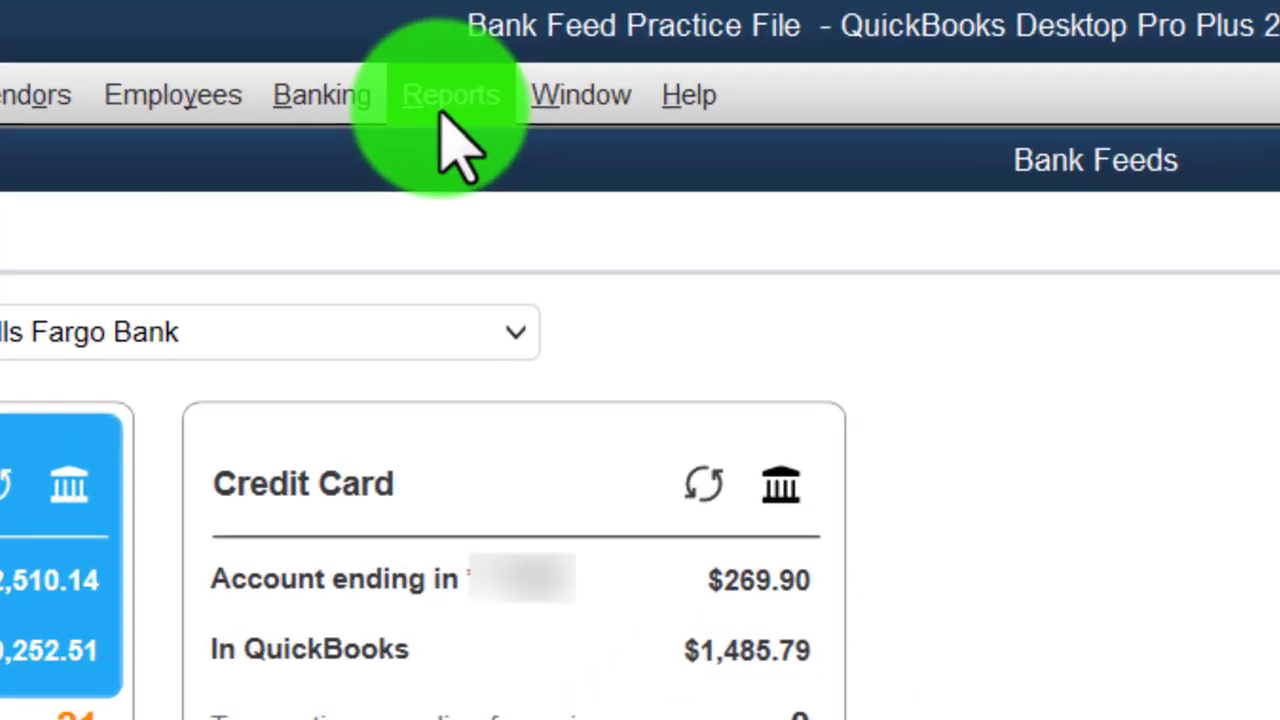
Step: Run the Profit & Loss by Class report for 01/01/2022 to 12/31/2022
{"action": "left_click", "coordinate": [727, 68]}
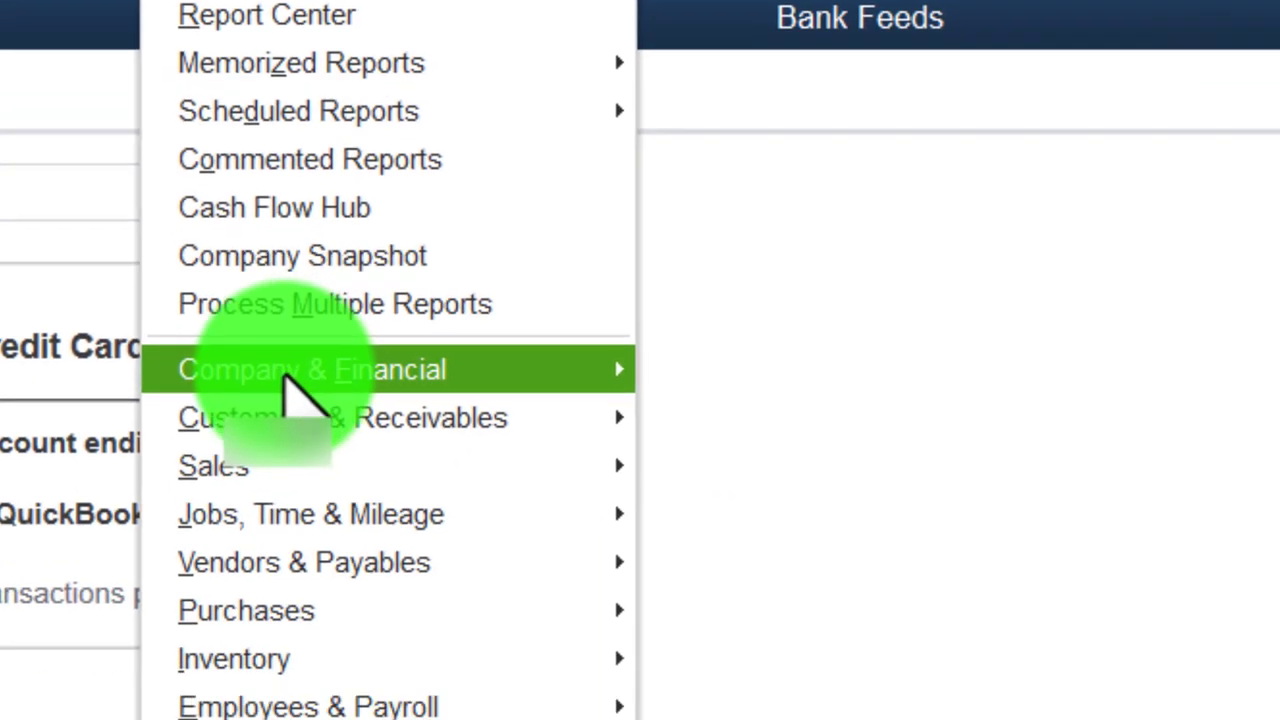
{"action": "mouse_move", "coordinate": [424, 595]}
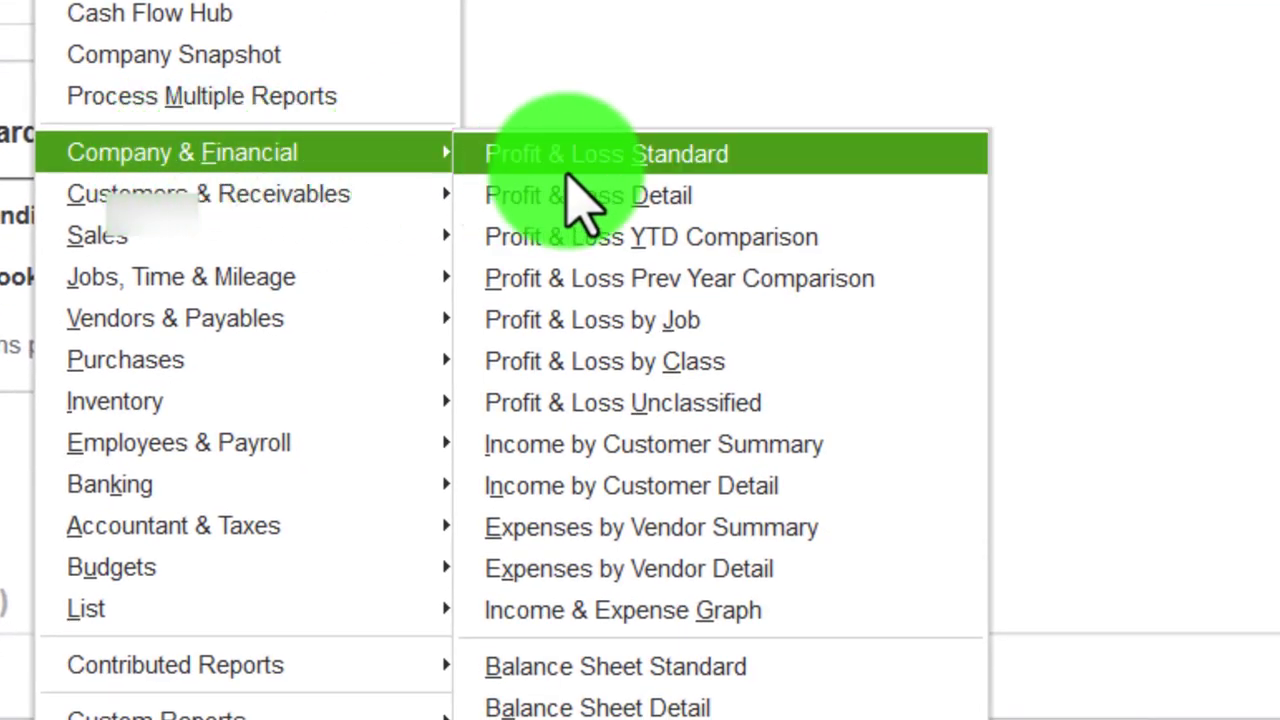
{"action": "left_click", "coordinate": [716, 368]}
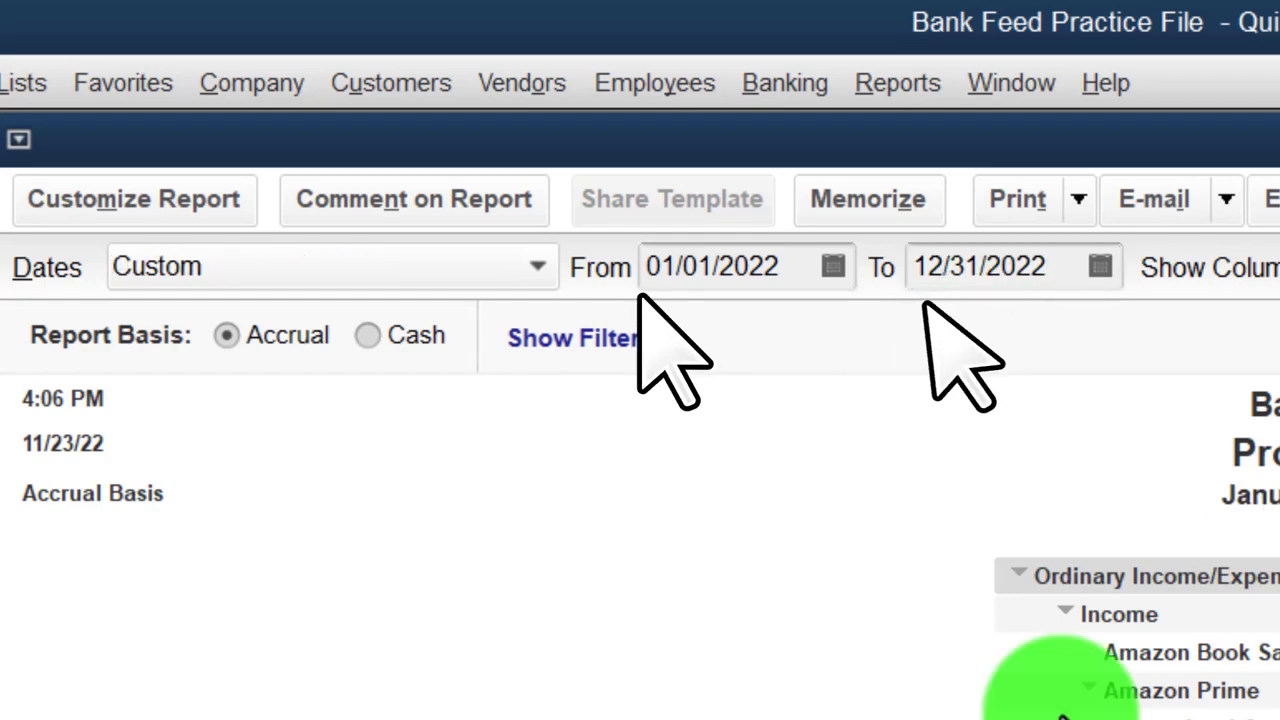
Step: Customize the report's column label font to size 14 and apply the change to all related fonts
{"action": "left_click", "coordinate": [180, 205]}
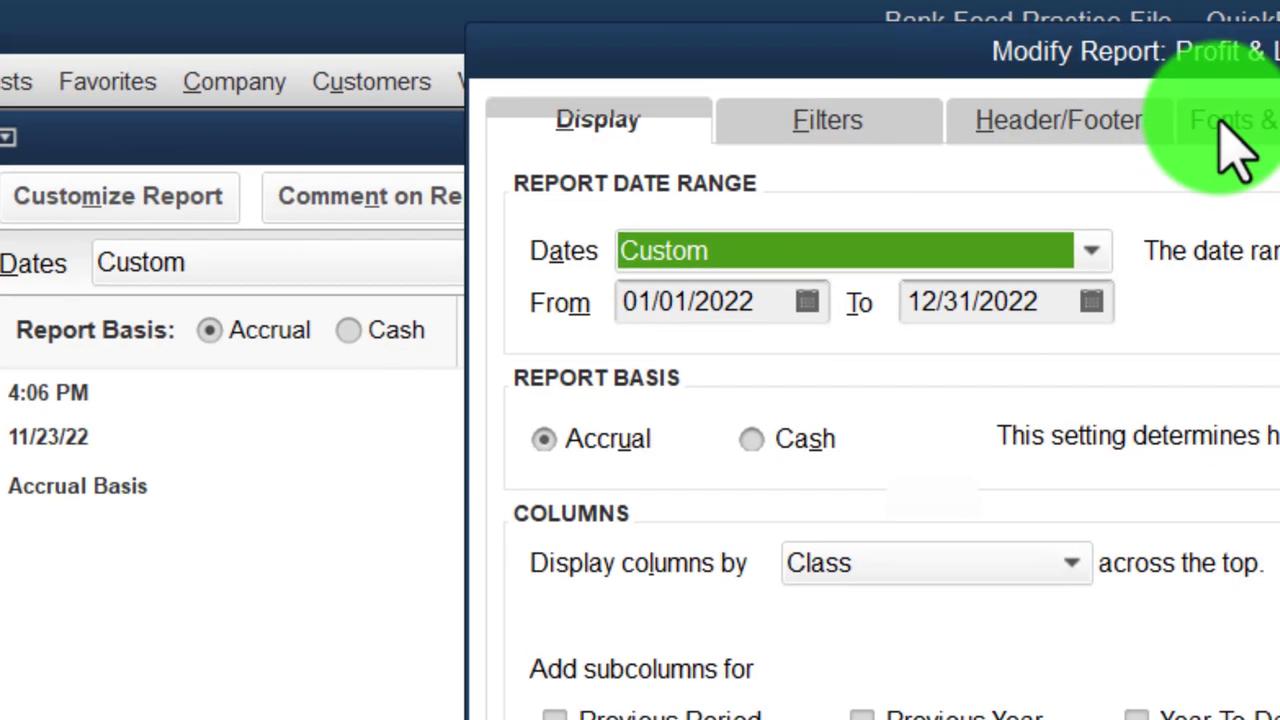
{"action": "left_click", "coordinate": [1190, 116]}
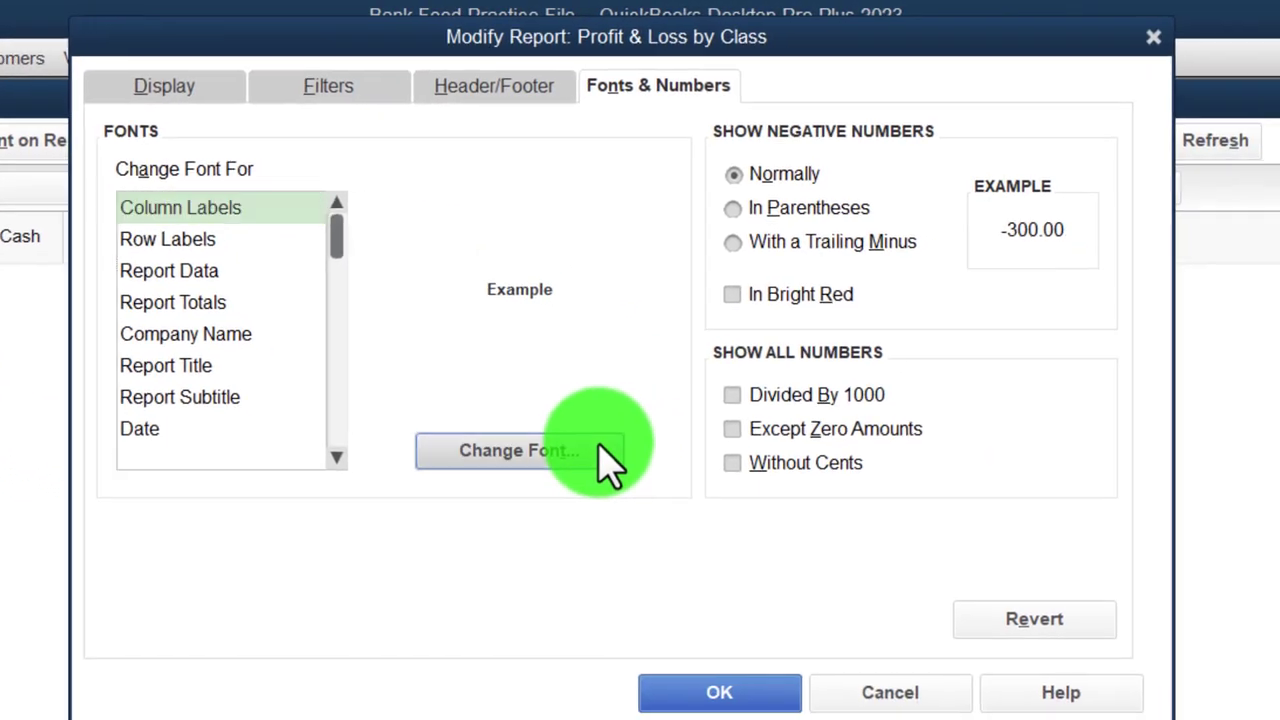
{"action": "left_click", "coordinate": [598, 447]}
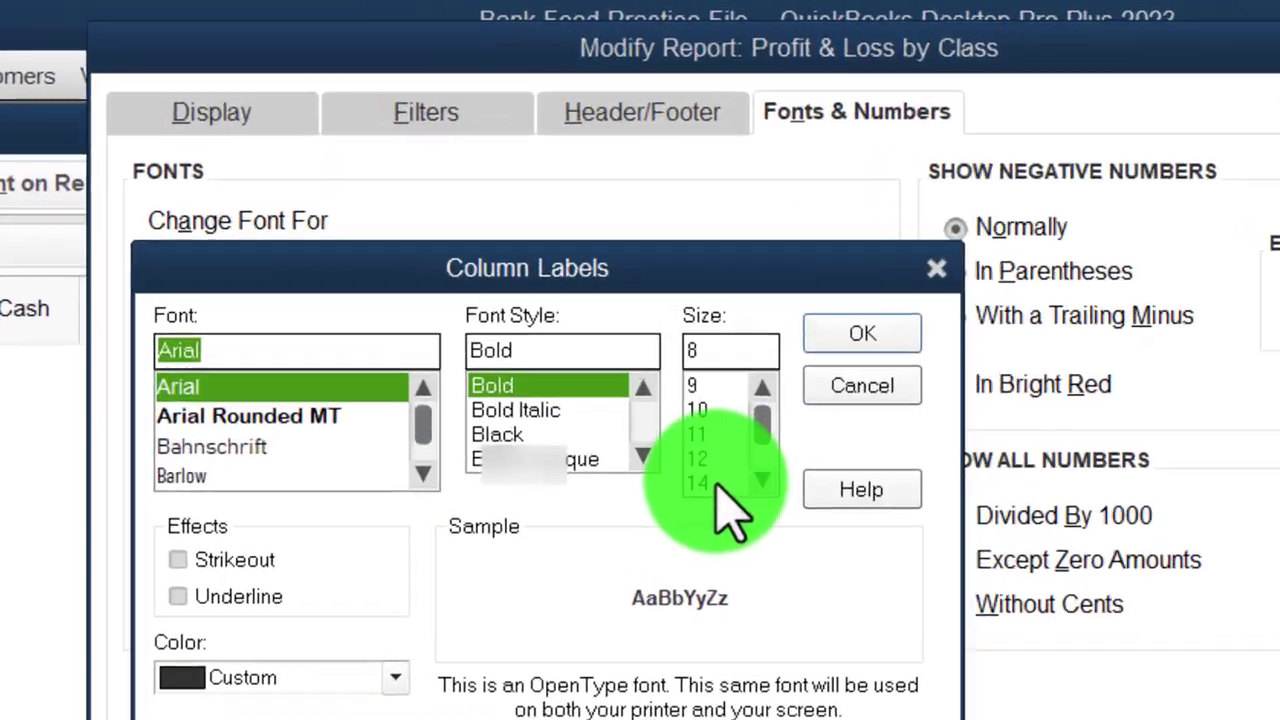
{"action": "left_click", "coordinate": [532, 376]}
{"action": "left_click", "coordinate": [658, 254]}
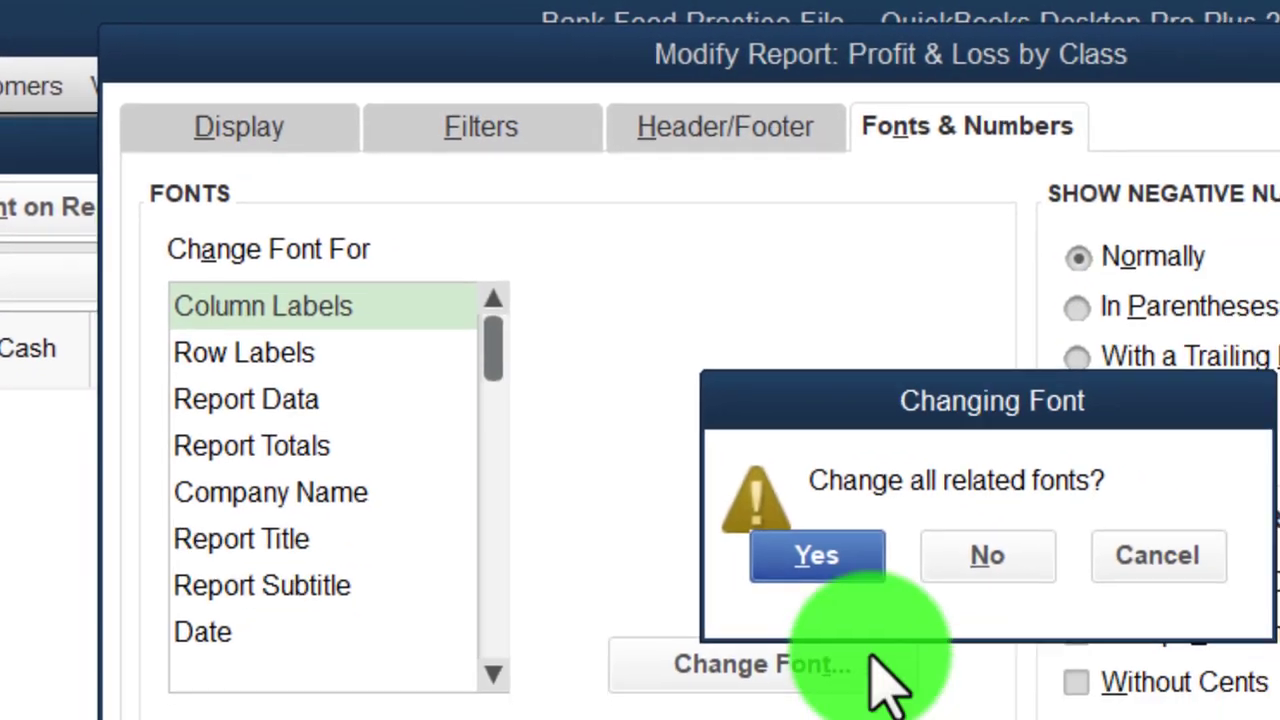
{"action": "left_click", "coordinate": [894, 608]}
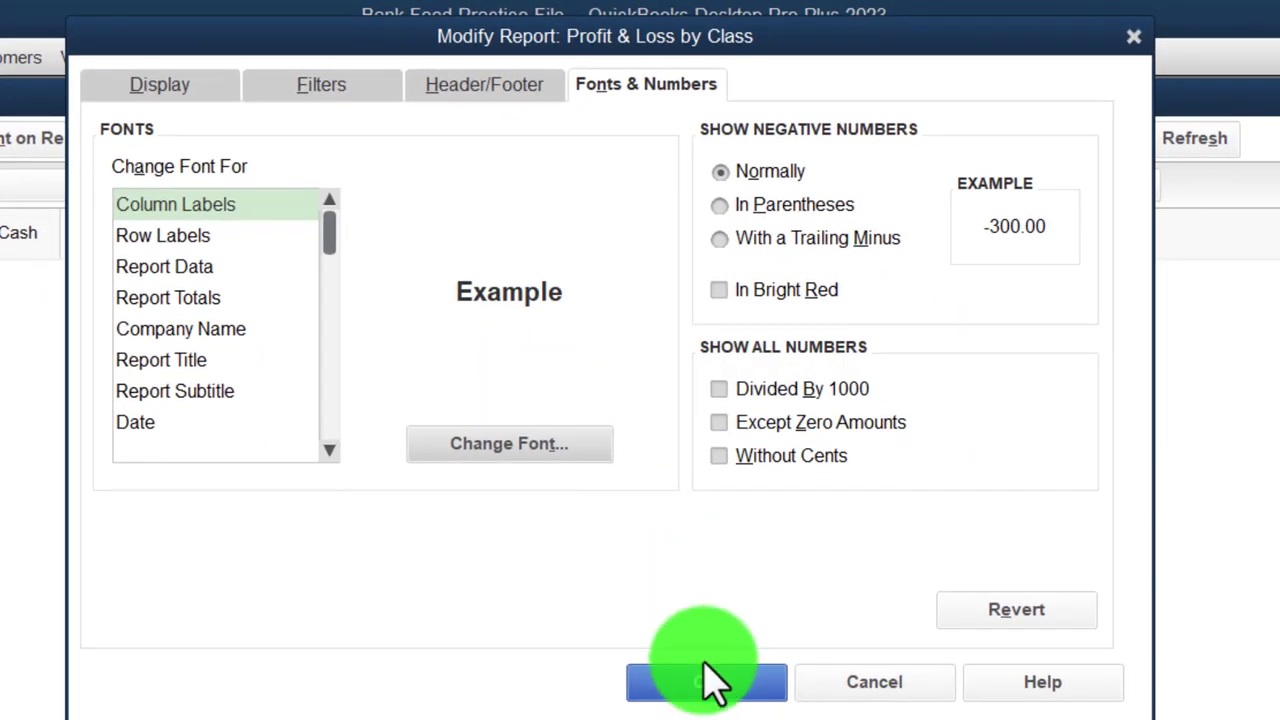
{"action": "left_click", "coordinate": [703, 690]}
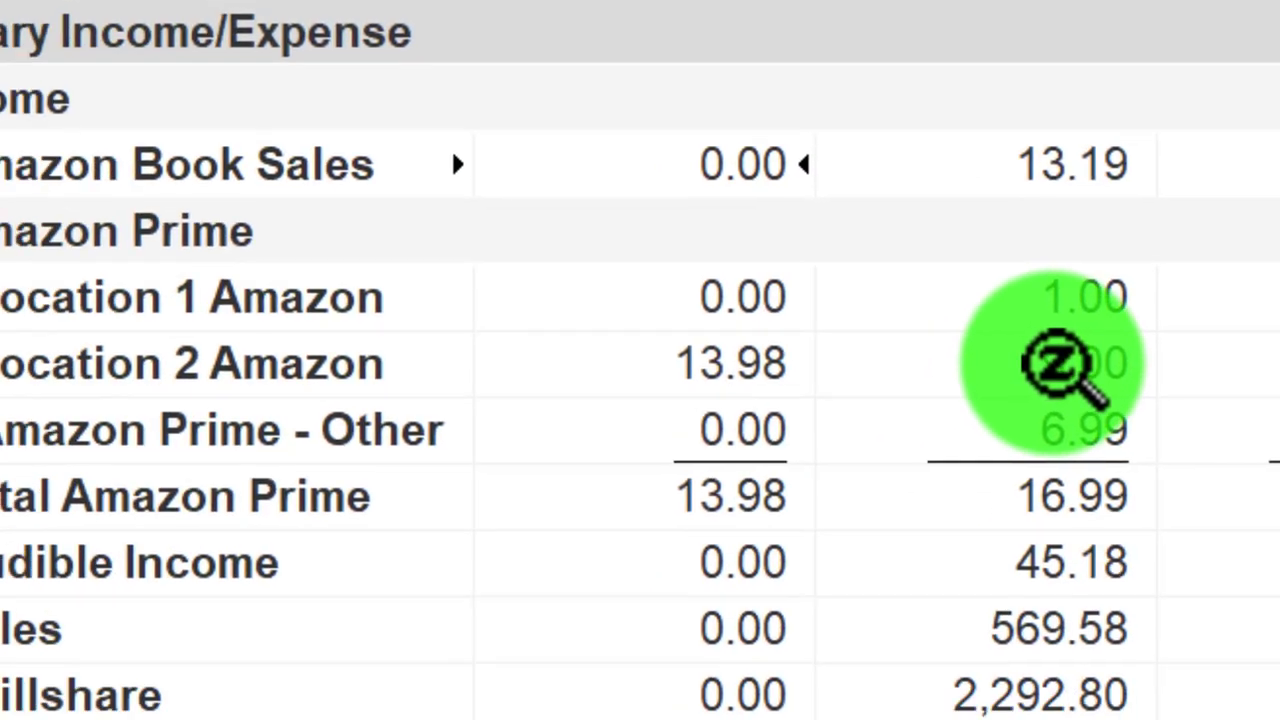
Step: From the unclassified Location 1 Amazon amount, assign class L1 to the 08/29/2022 deposit, record the change and return to the class report
{"action": "left_click", "coordinate": [330, 283]}
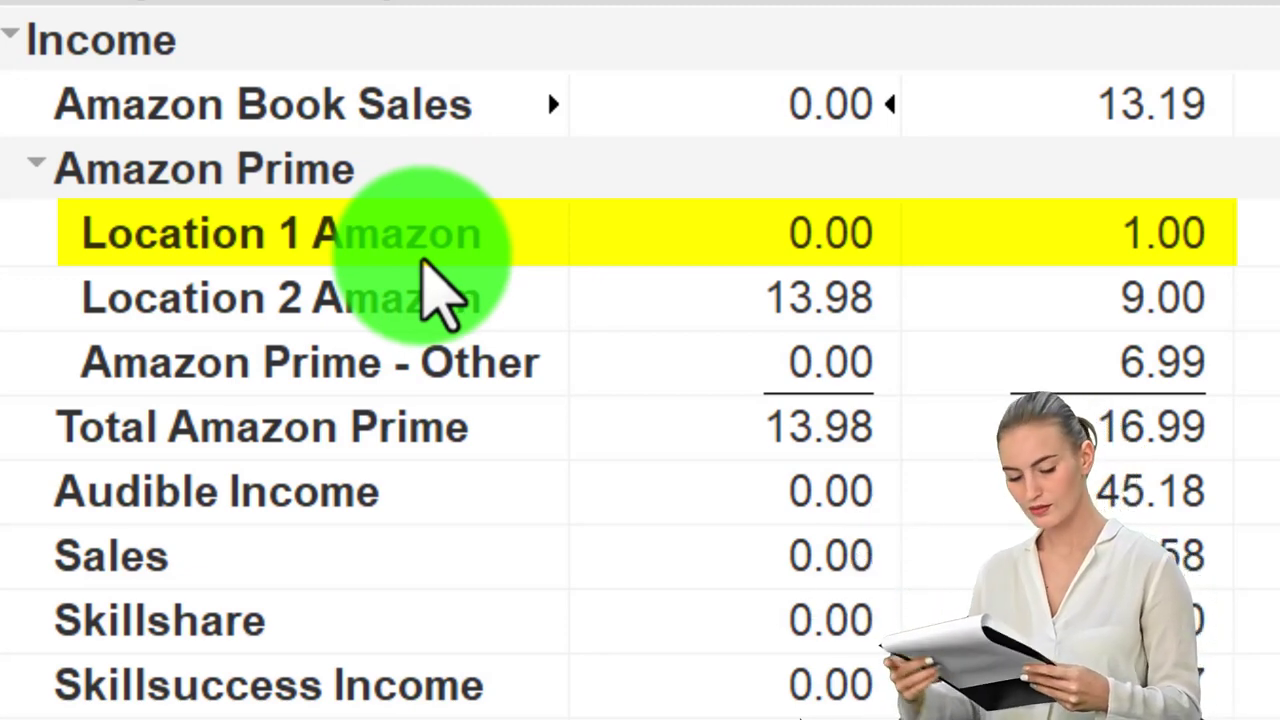
{"action": "left_click", "coordinate": [1137, 232]}
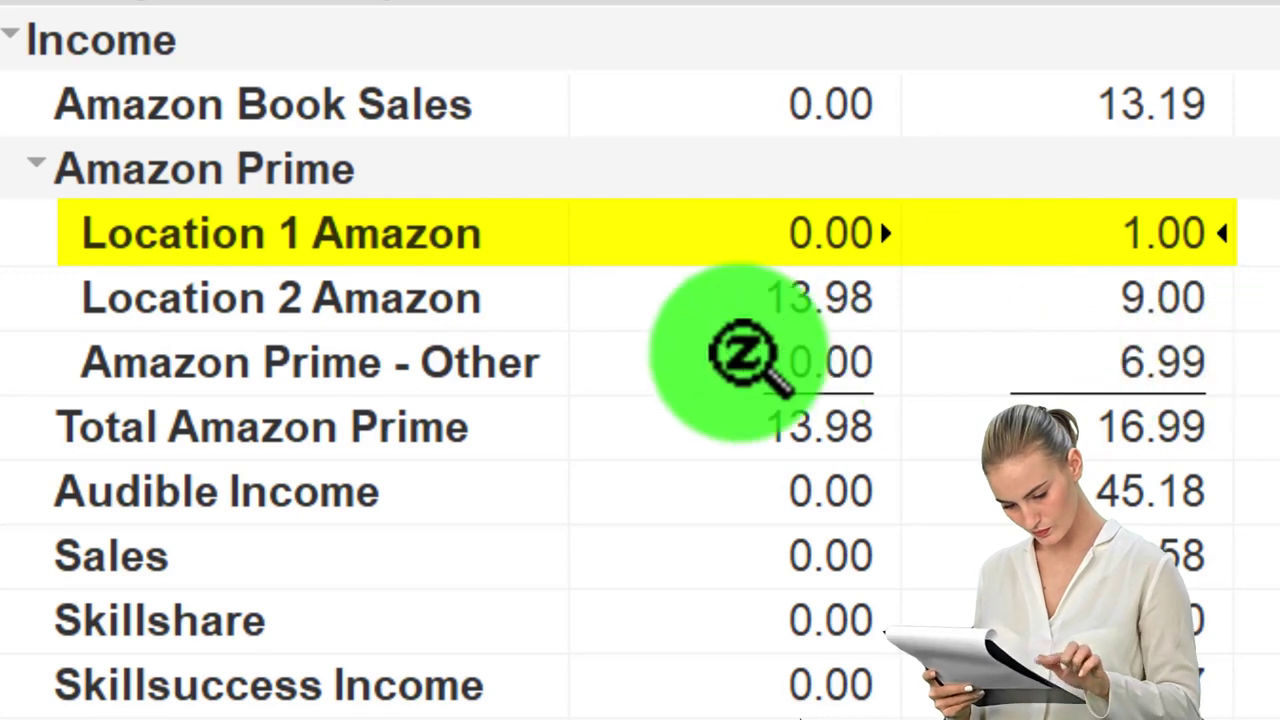
{"action": "left_click", "coordinate": [214, 300], "text": "shift"}
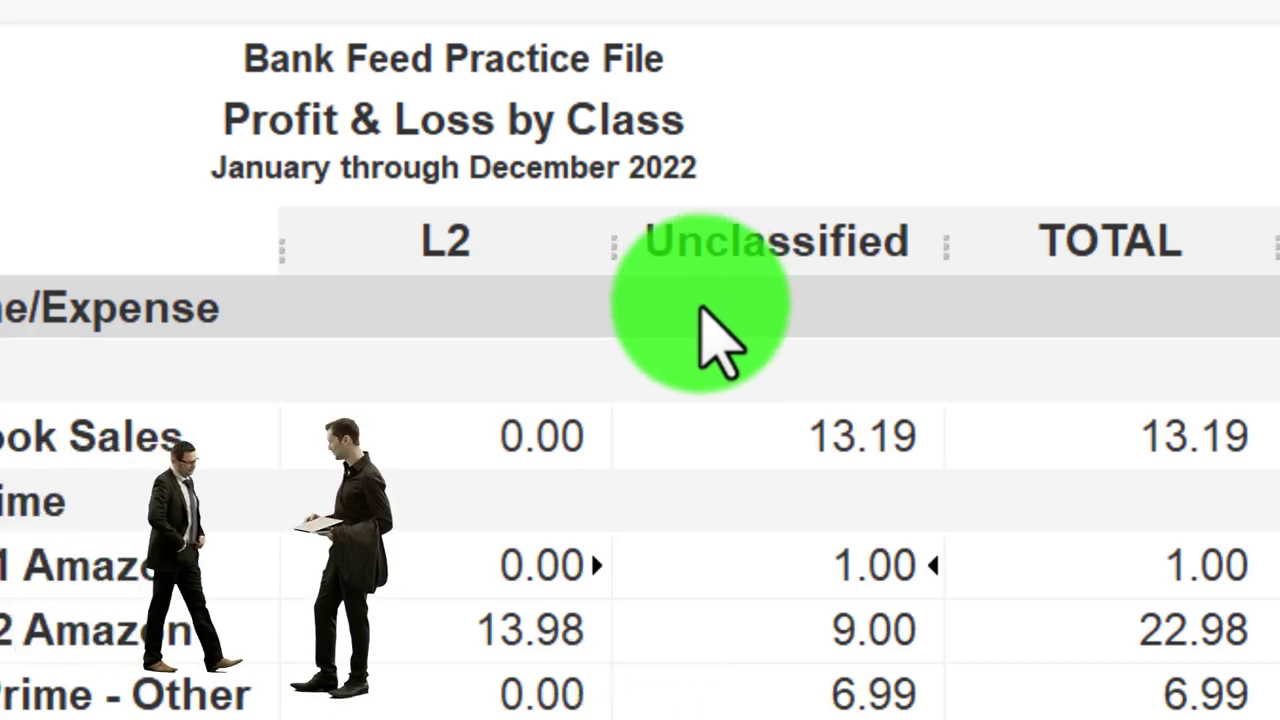
{"action": "double_click", "coordinate": [865, 565]}
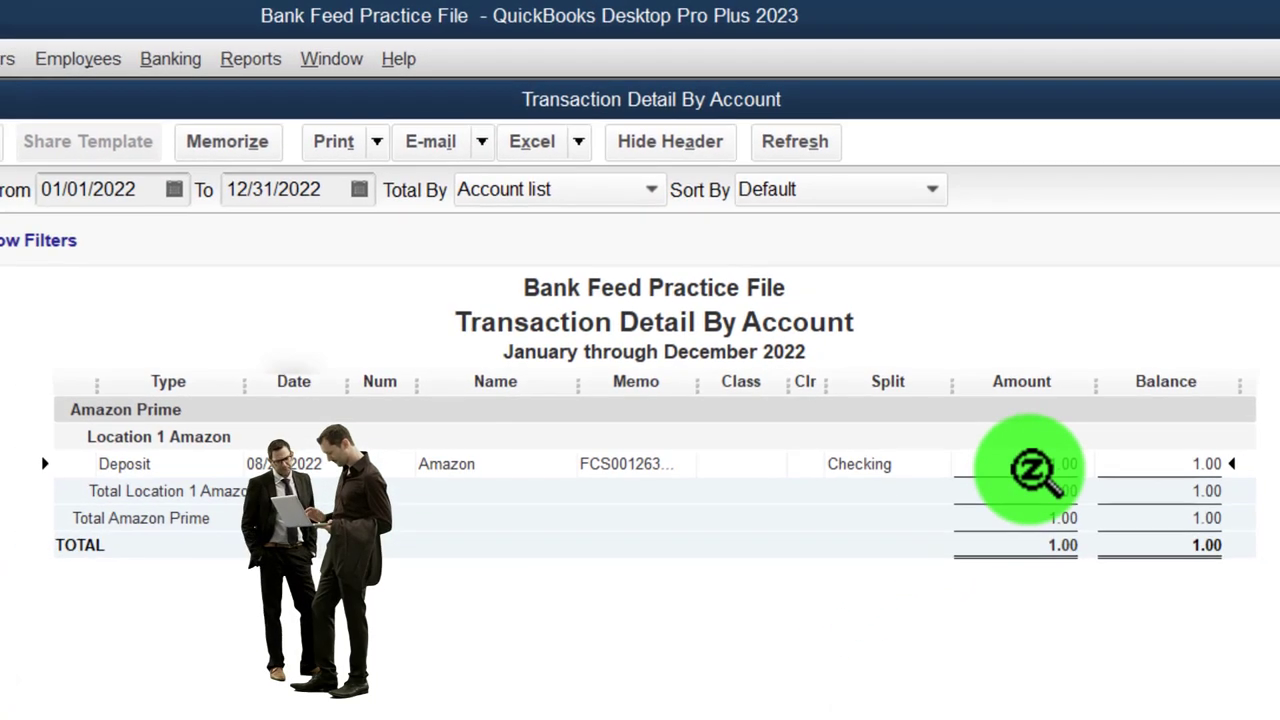
{"action": "double_click", "coordinate": [1030, 466]}
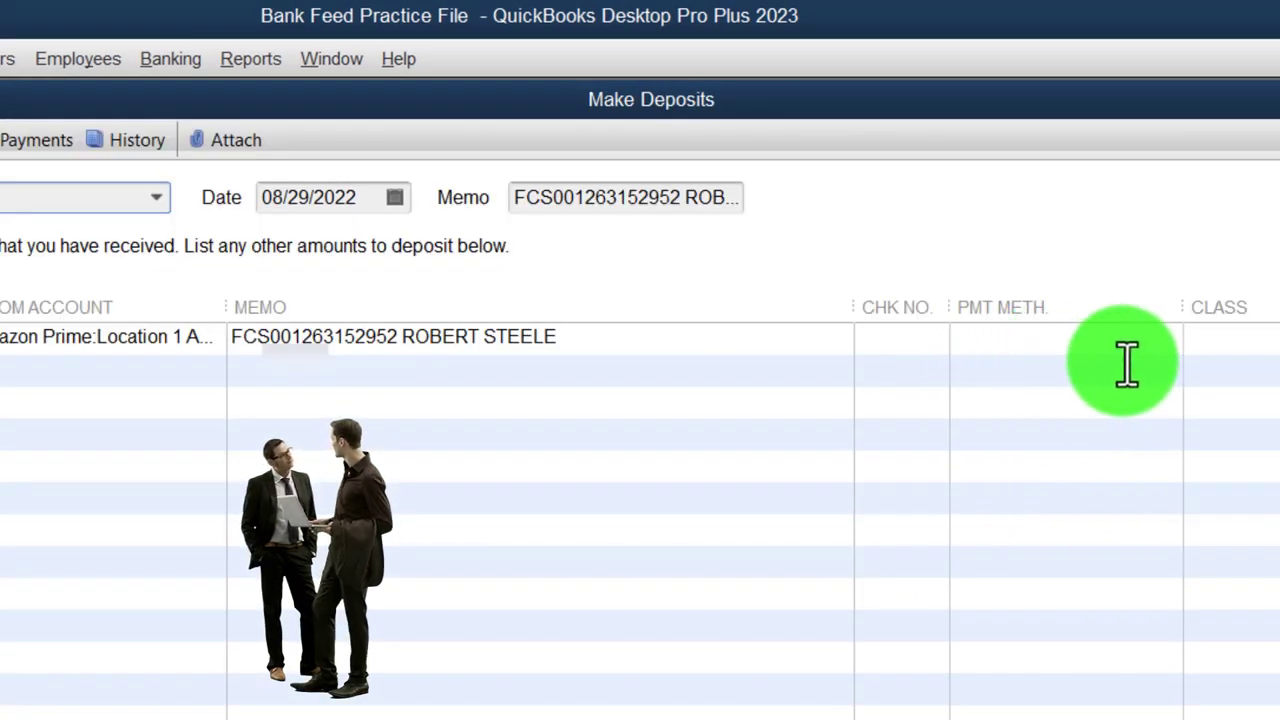
{"action": "left_click", "coordinate": [1228, 340]}
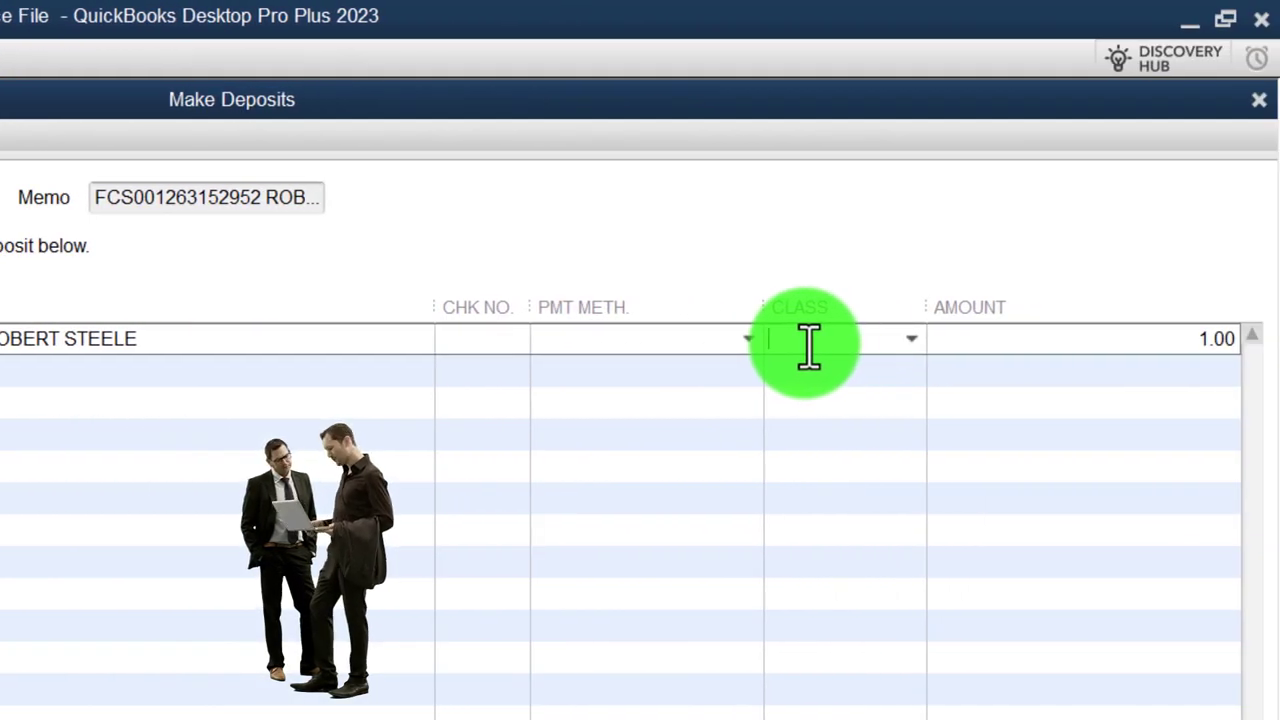
{"action": "type", "text": "L1"}
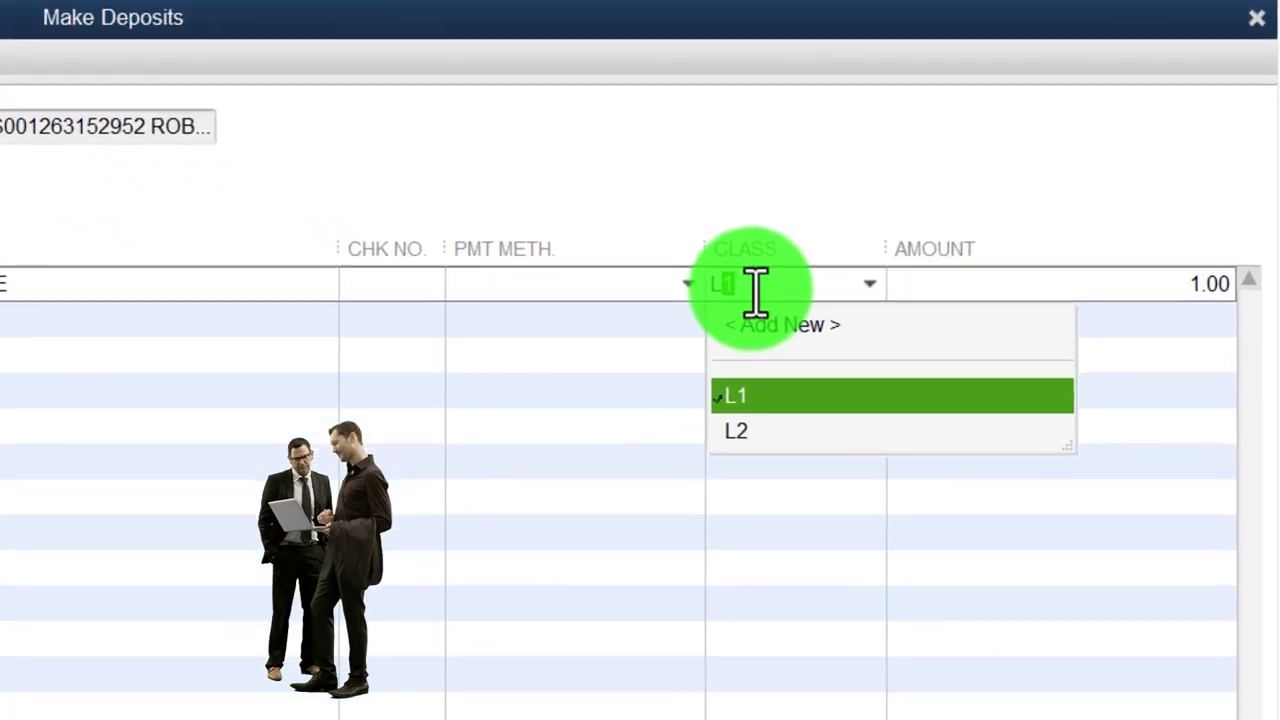
{"action": "key", "text": "Tab"}
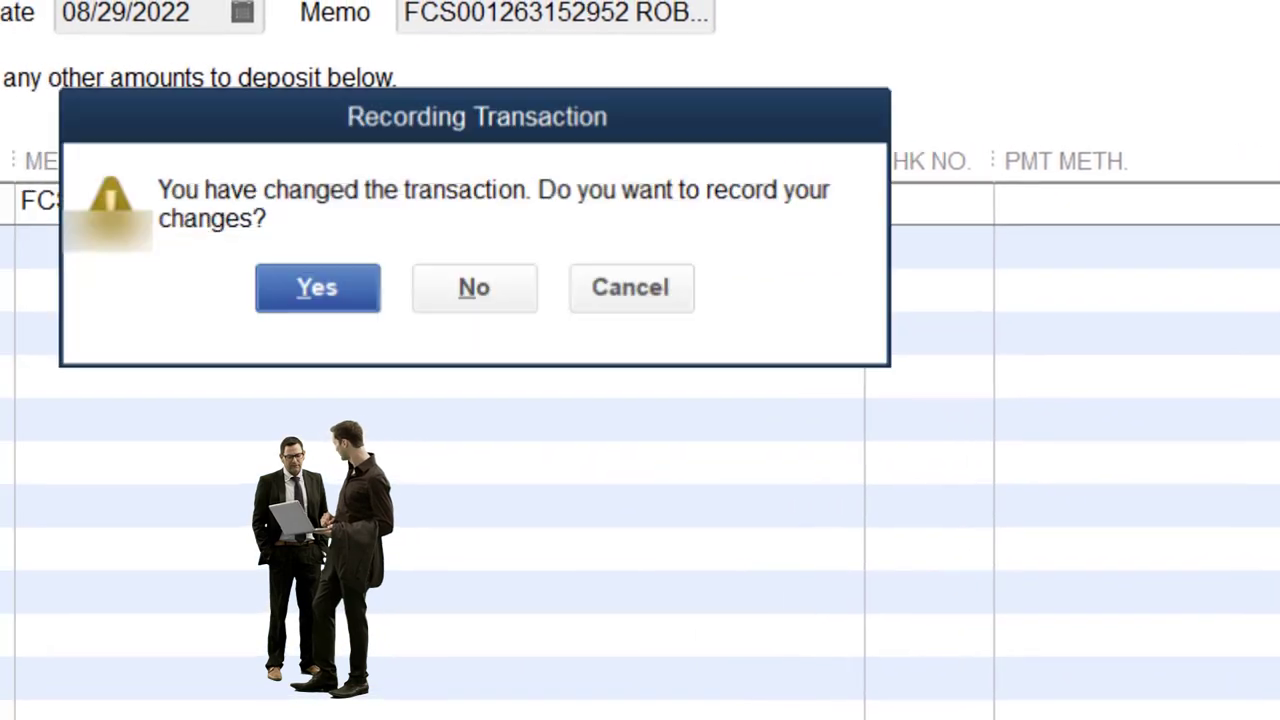
{"action": "left_click", "coordinate": [346, 306]}
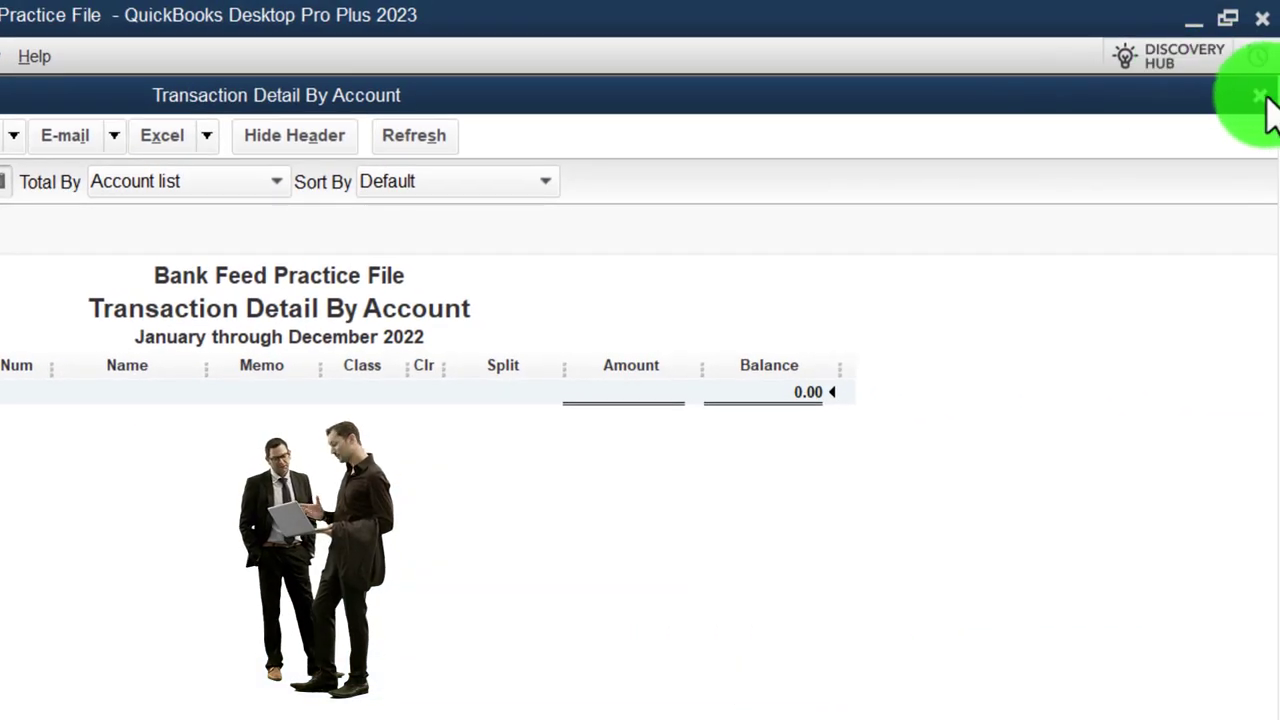
{"action": "left_click", "coordinate": [1263, 97]}
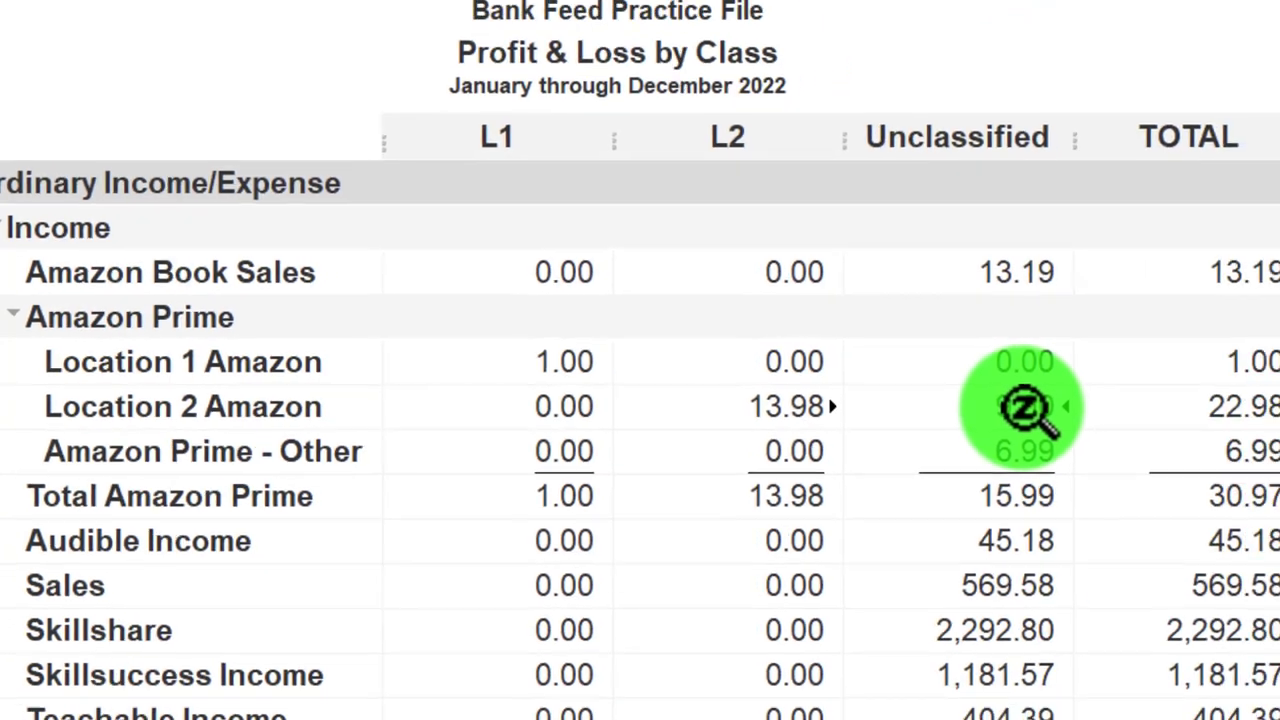
Step: From the unclassified Location 2 Amazon amount, assign class L2 to its deposit, save it and return to the class report
{"action": "double_click", "coordinate": [1020, 409]}
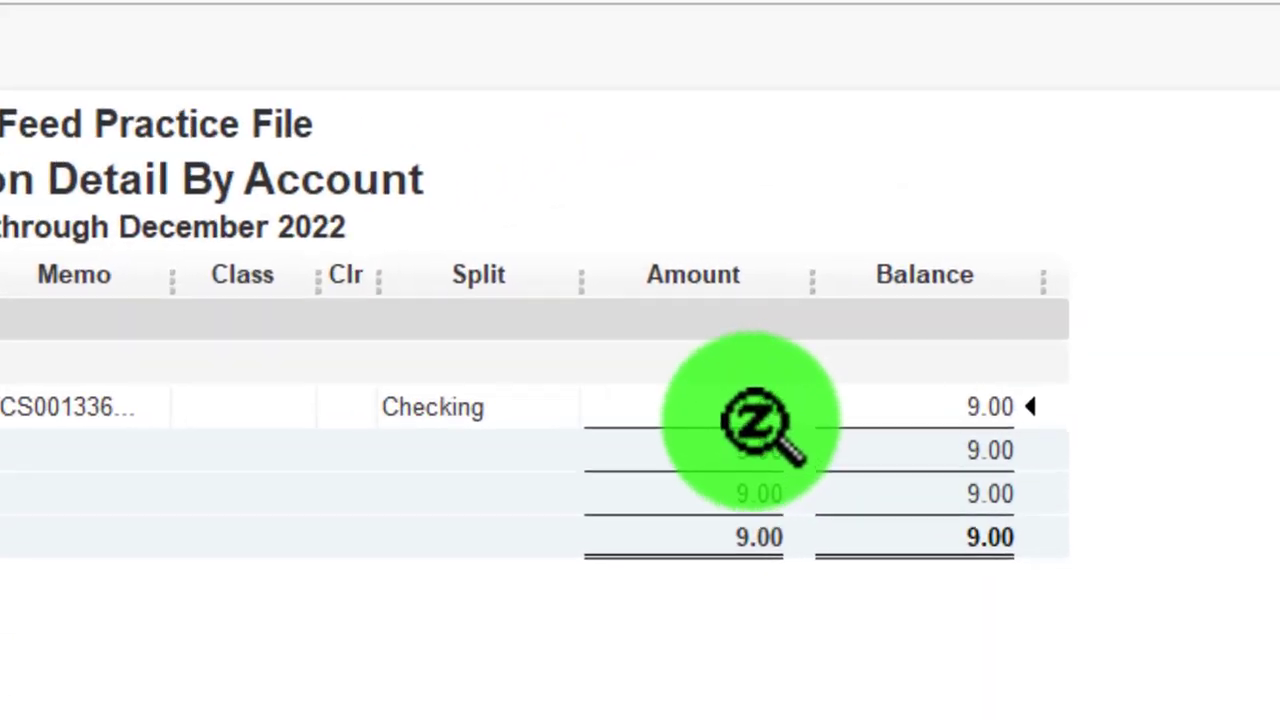
{"action": "double_click", "coordinate": [755, 422]}
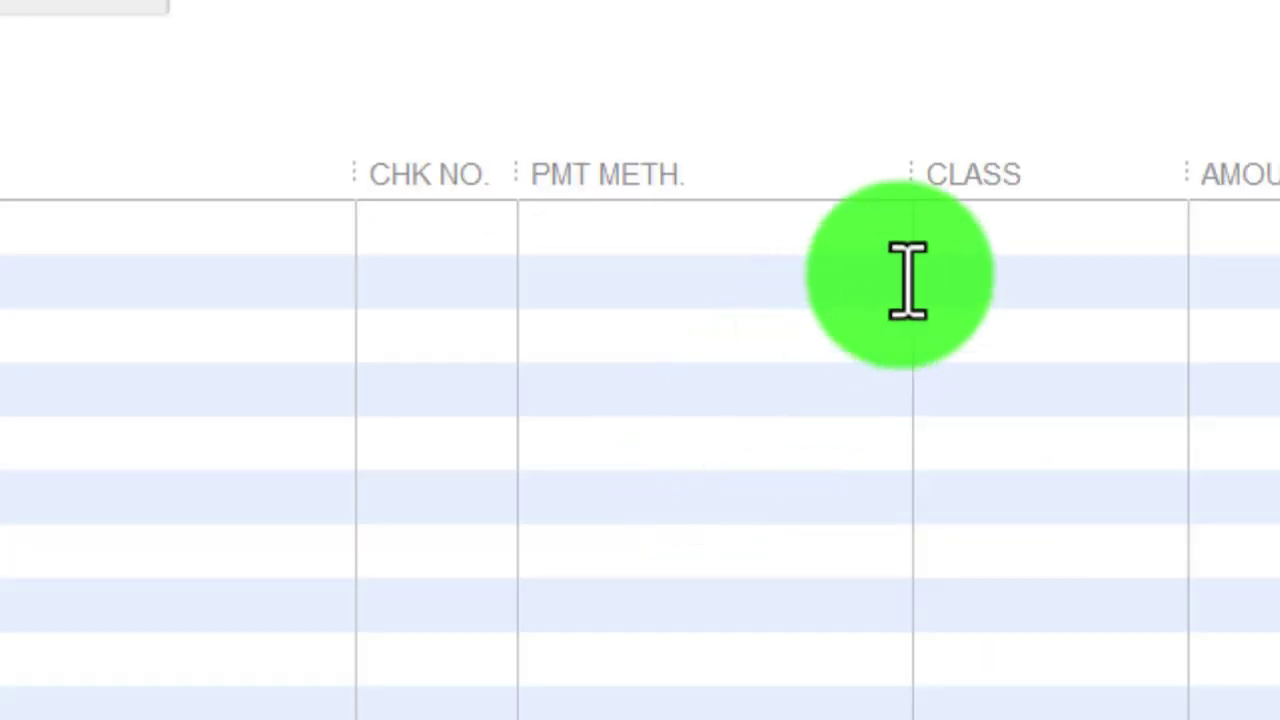
{"action": "left_click", "coordinate": [955, 245]}
{"action": "type", "text": "L1"}
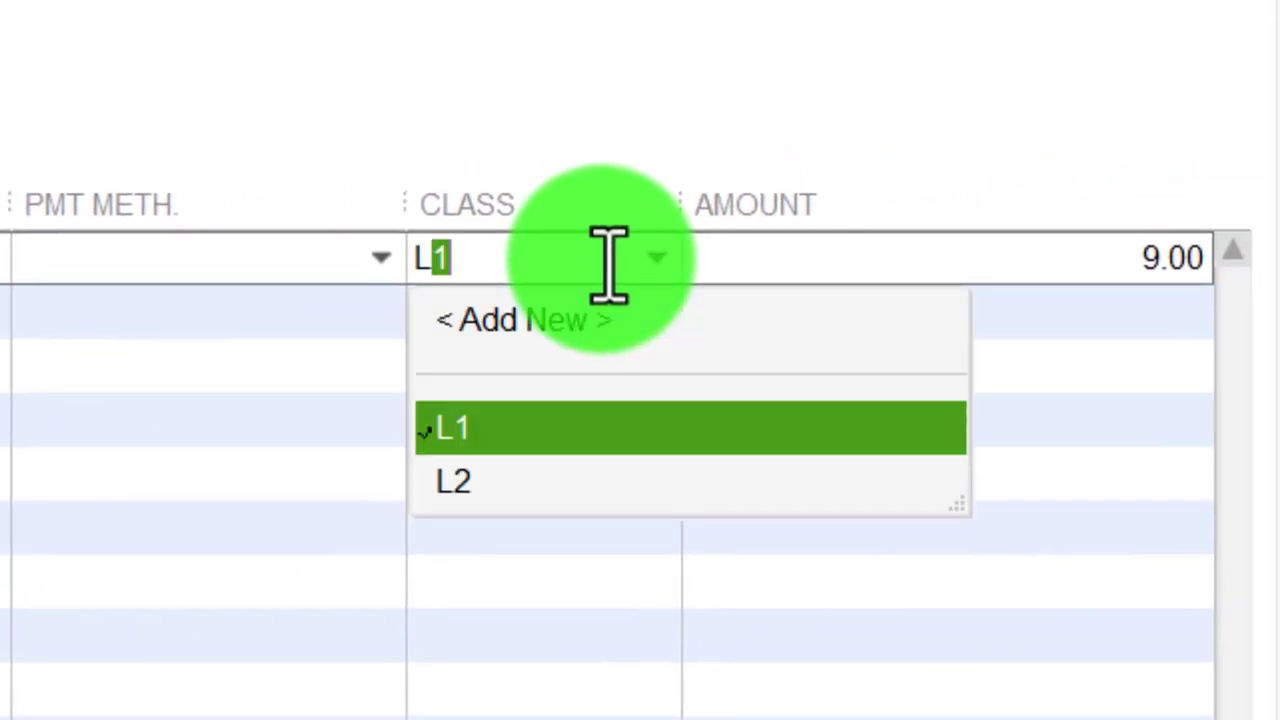
{"action": "key", "text": "Down"}
{"action": "key", "text": "Tab"}
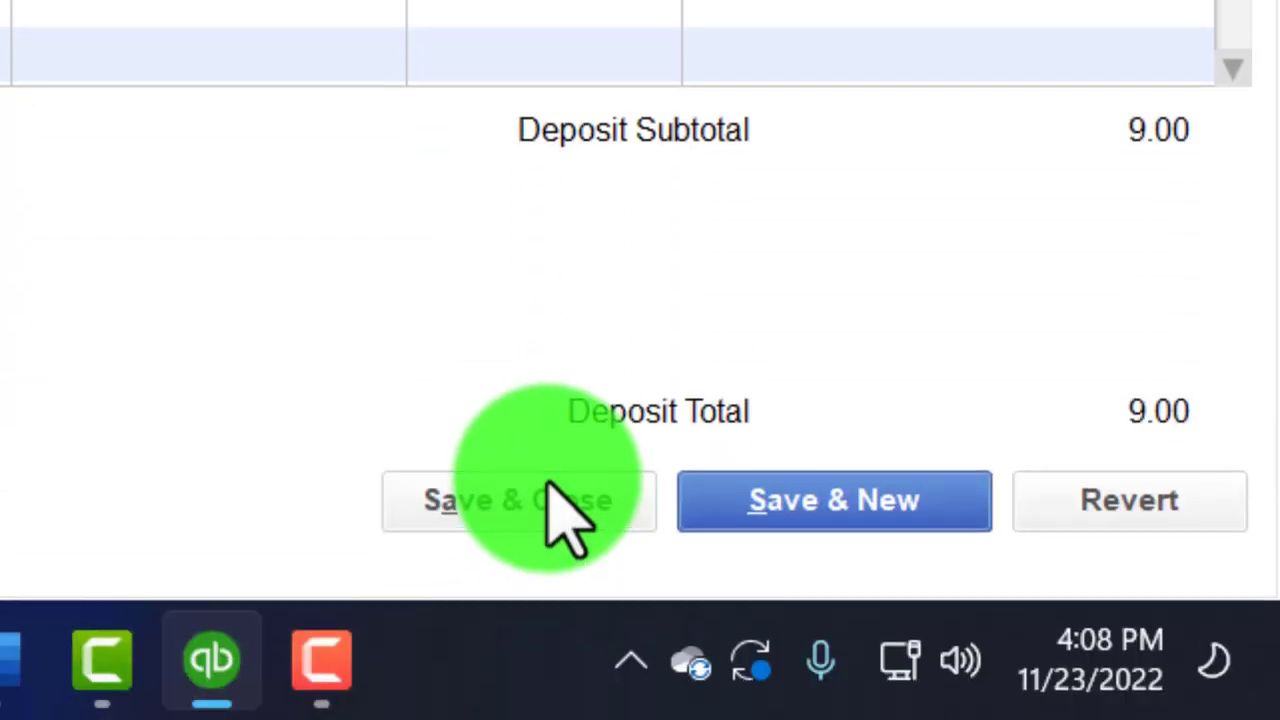
{"action": "left_click", "coordinate": [565, 510]}
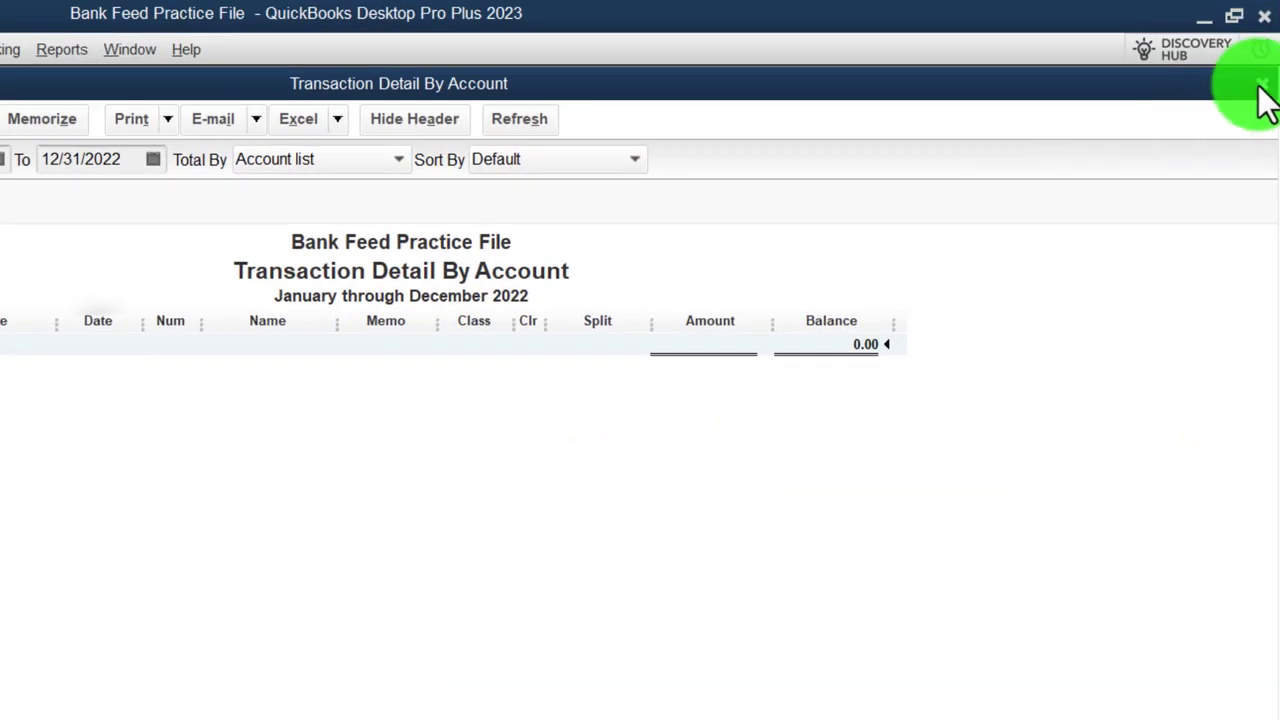
{"action": "left_click", "coordinate": [1261, 84]}
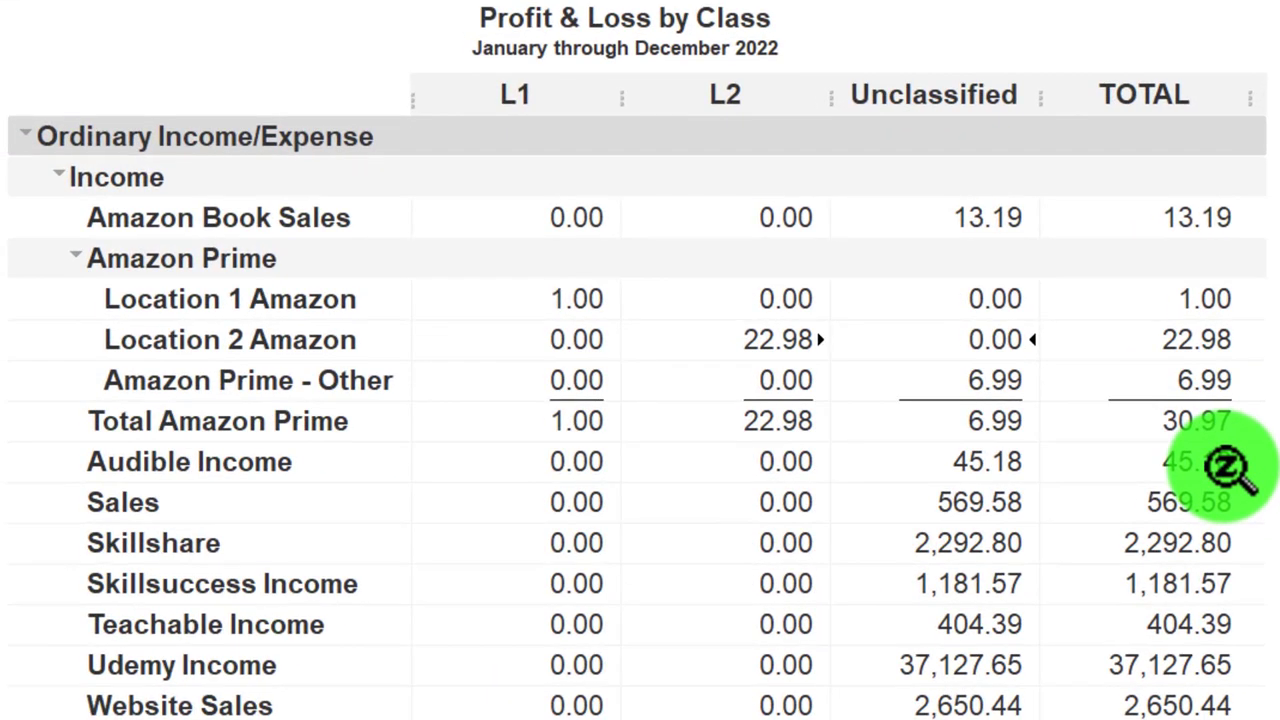
Step: Collapse and re-expand Amazon Prime in the class report, and open the rules list from Bank Feeds
{"action": "left_click", "coordinate": [78, 260]}
{"action": "left_click", "coordinate": [119, 266]}
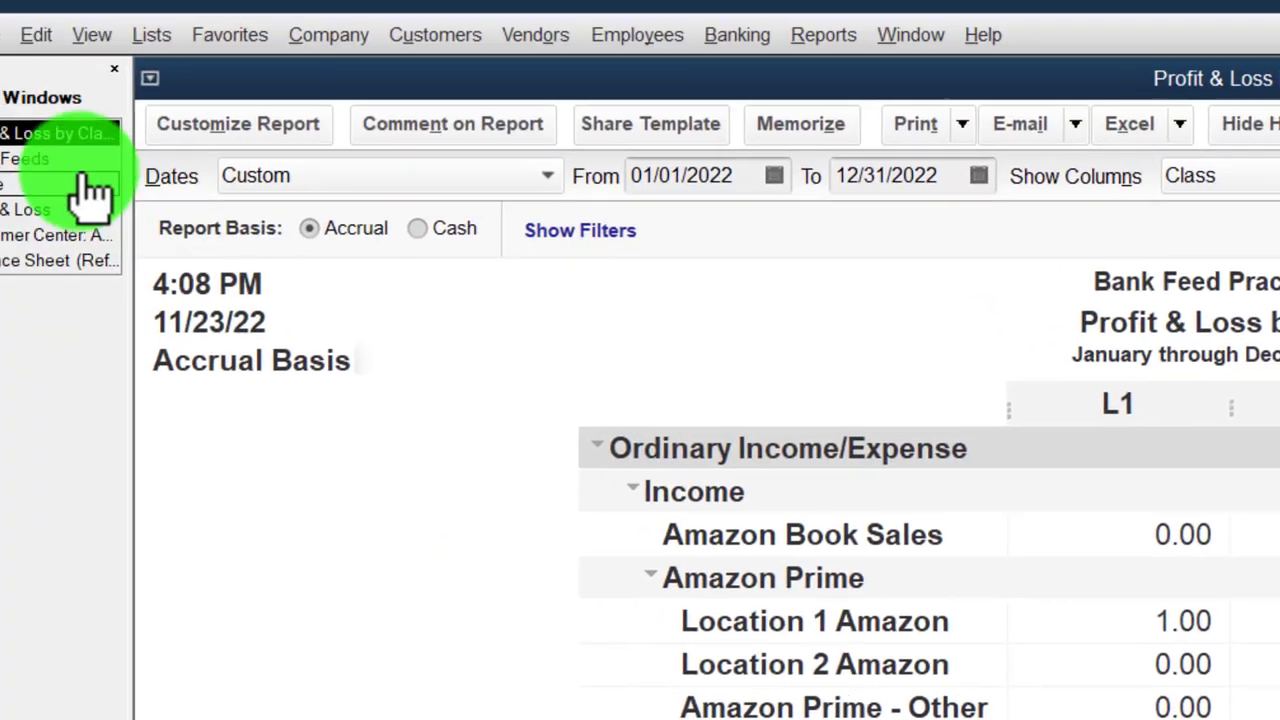
{"action": "left_click", "coordinate": [105, 190]}
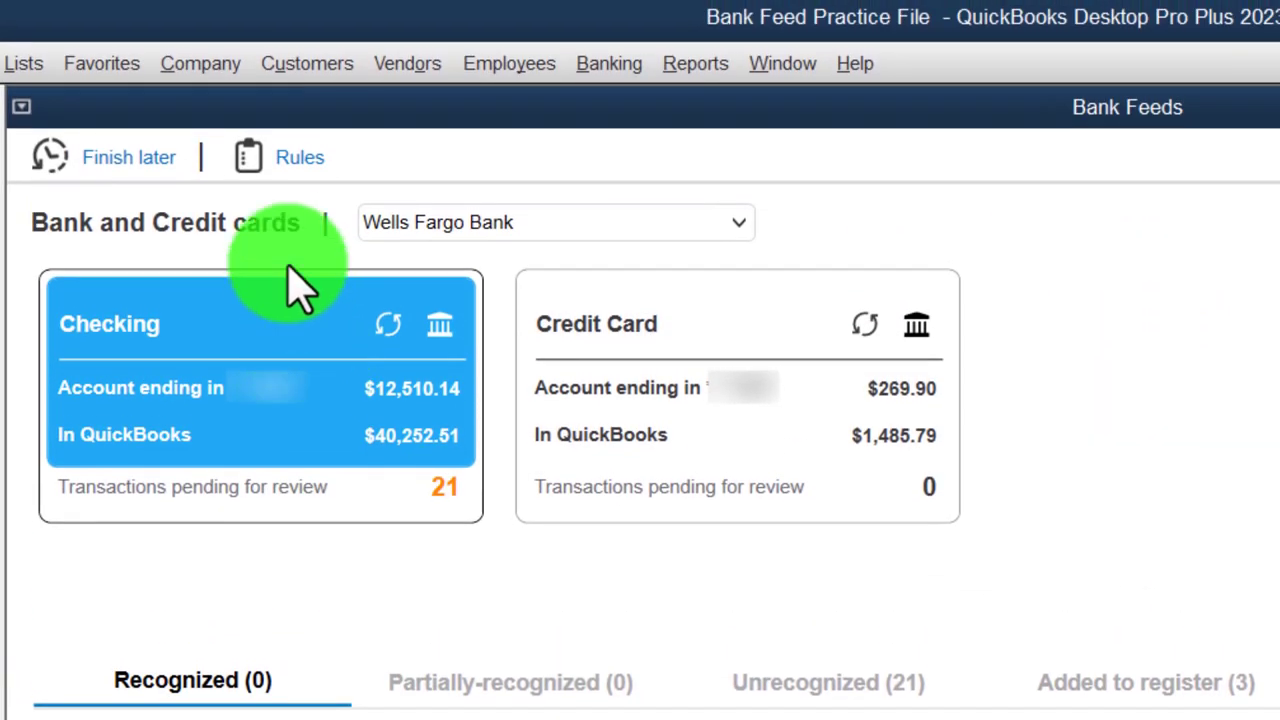
{"action": "left_click", "coordinate": [298, 158]}
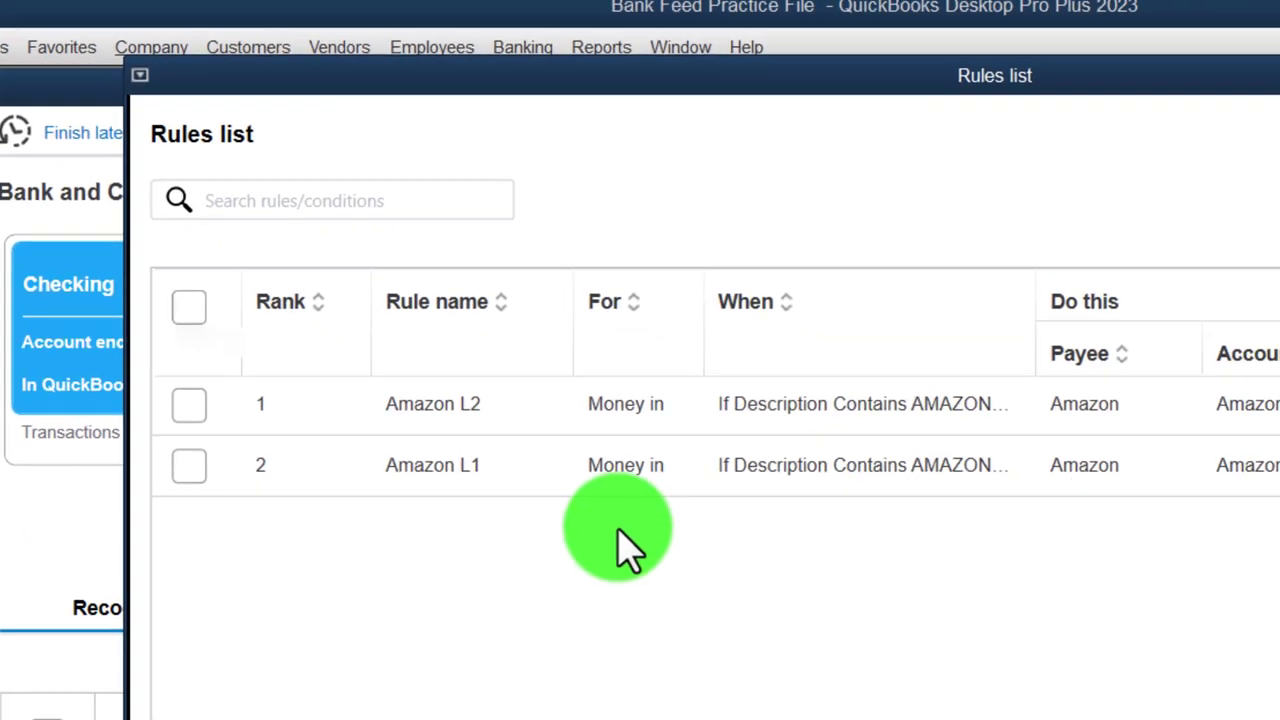